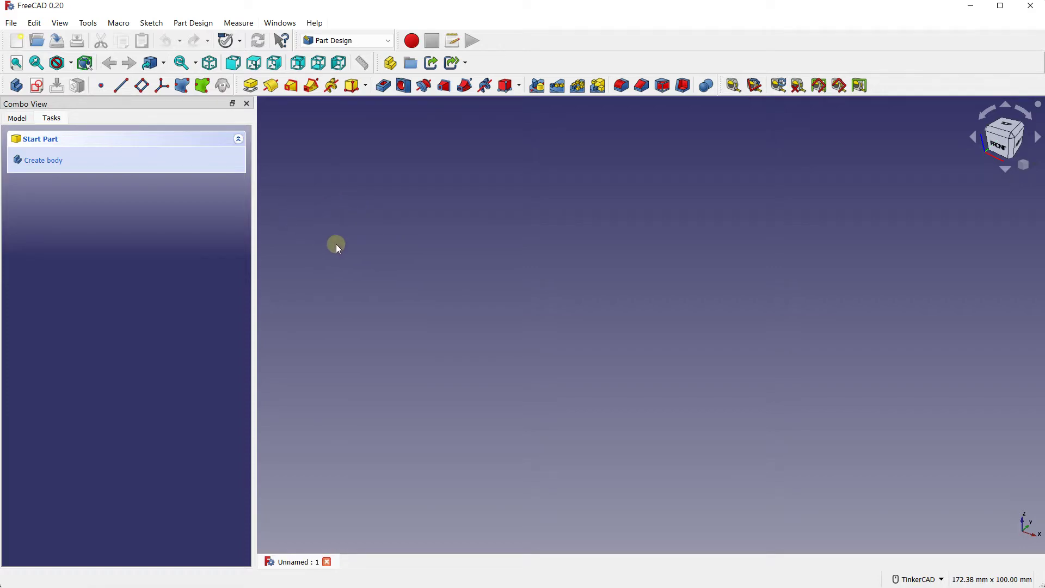
Keep the Part Design workbench, create a Body in the Unnamed document, and begin a sketch
{"action": "left_click", "coordinate": [342, 40]}
{"action": "left_click", "coordinate": [335, 146]}
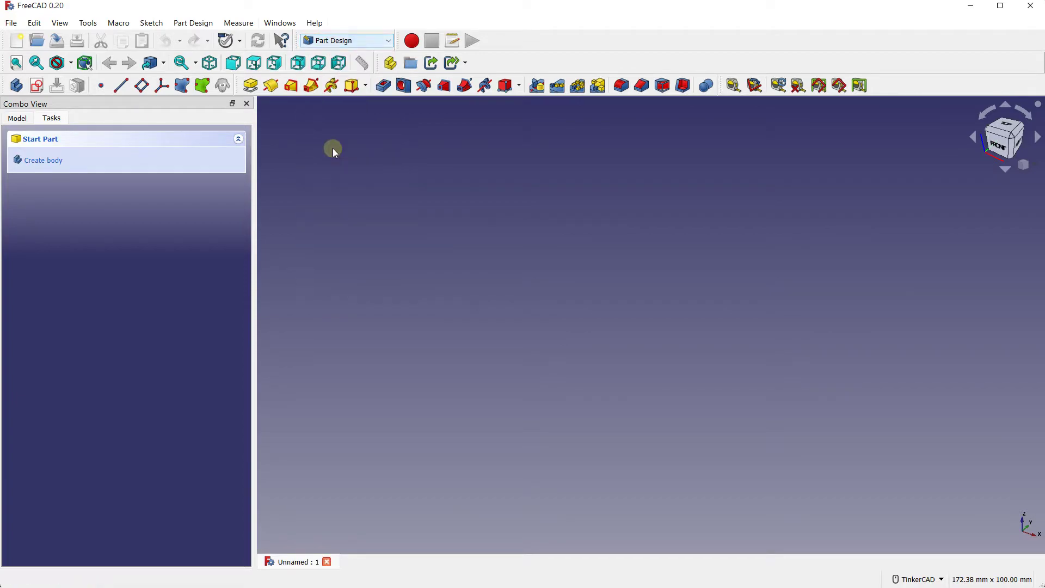
{"action": "left_click", "coordinate": [30, 162]}
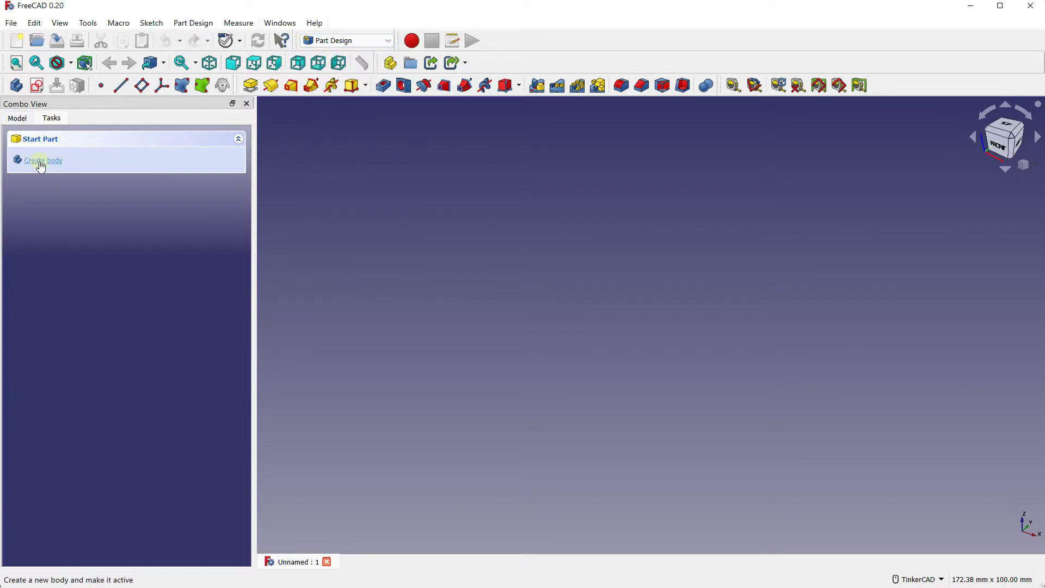
{"action": "left_click", "coordinate": [38, 161]}
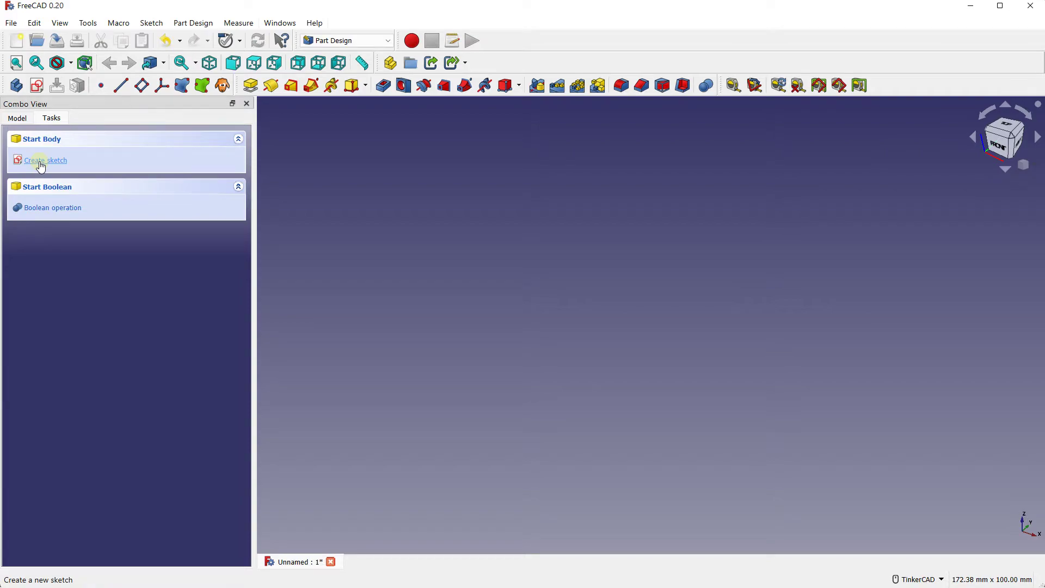
{"action": "left_click", "coordinate": [17, 120]}
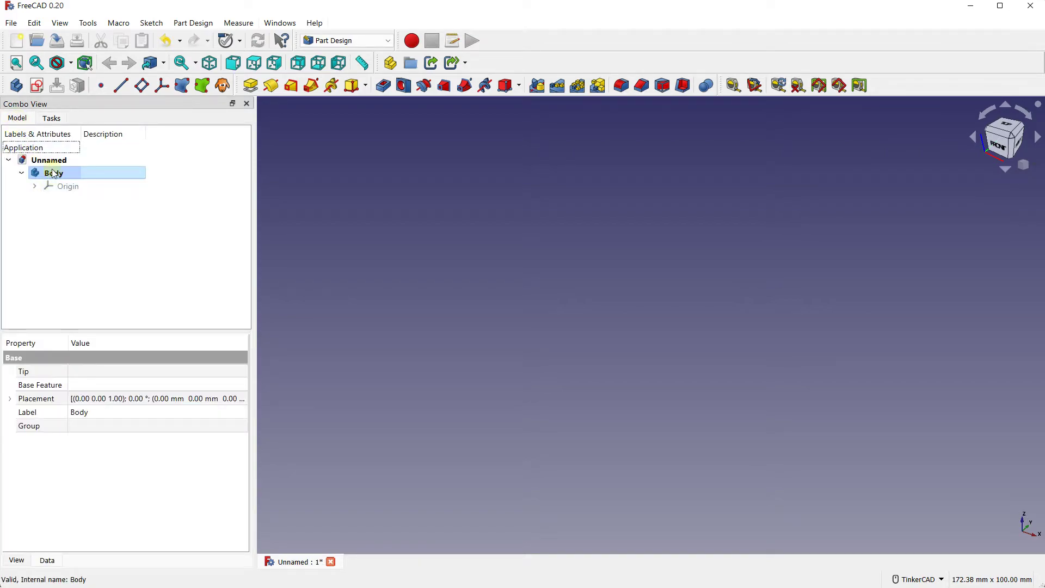
{"action": "left_click", "coordinate": [52, 119]}
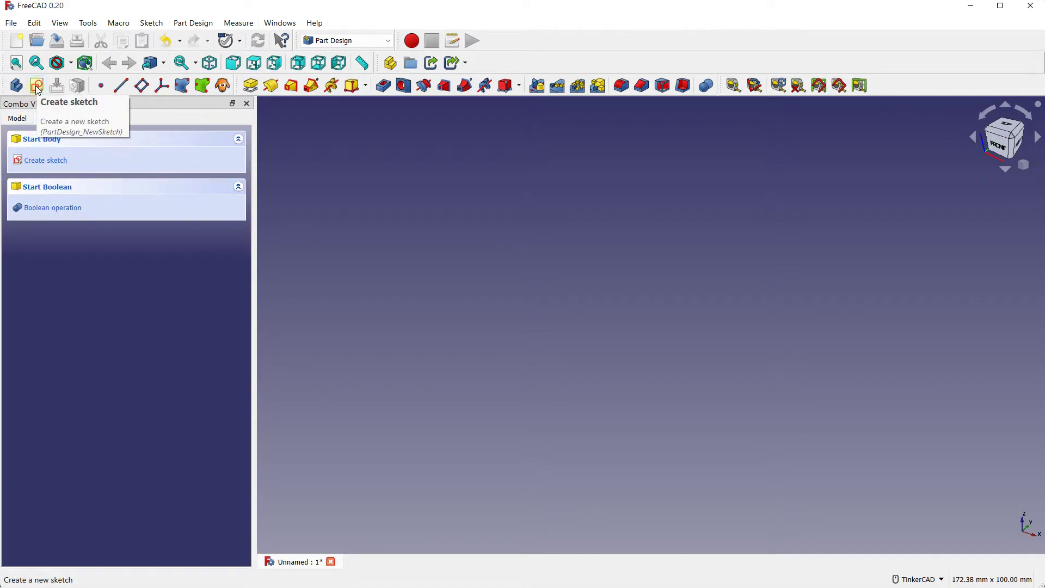
{"action": "left_click", "coordinate": [43, 160]}
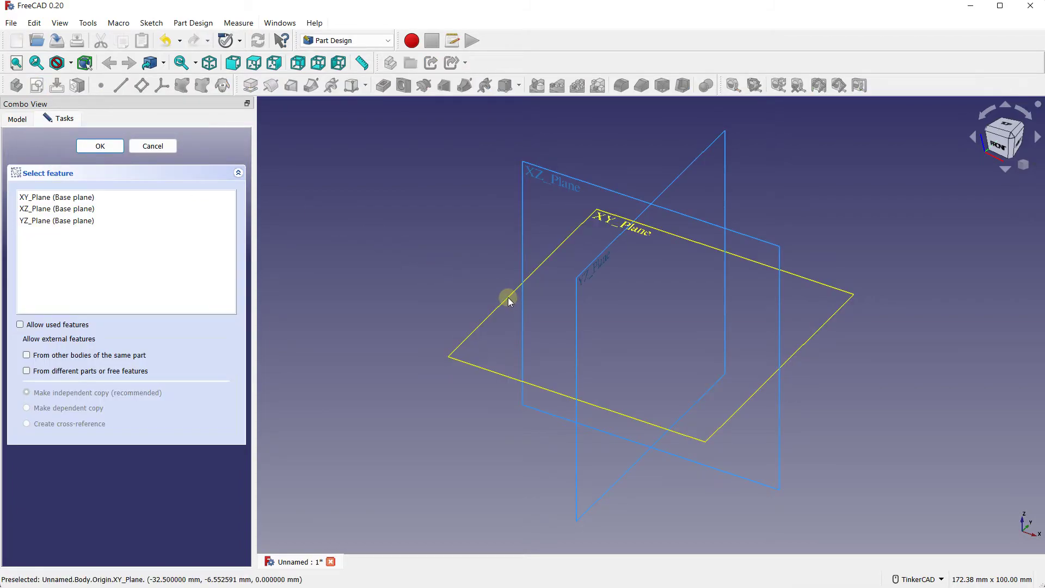
Draw a rectangle on the XY plane around the origin
{"action": "left_click", "coordinate": [508, 299]}
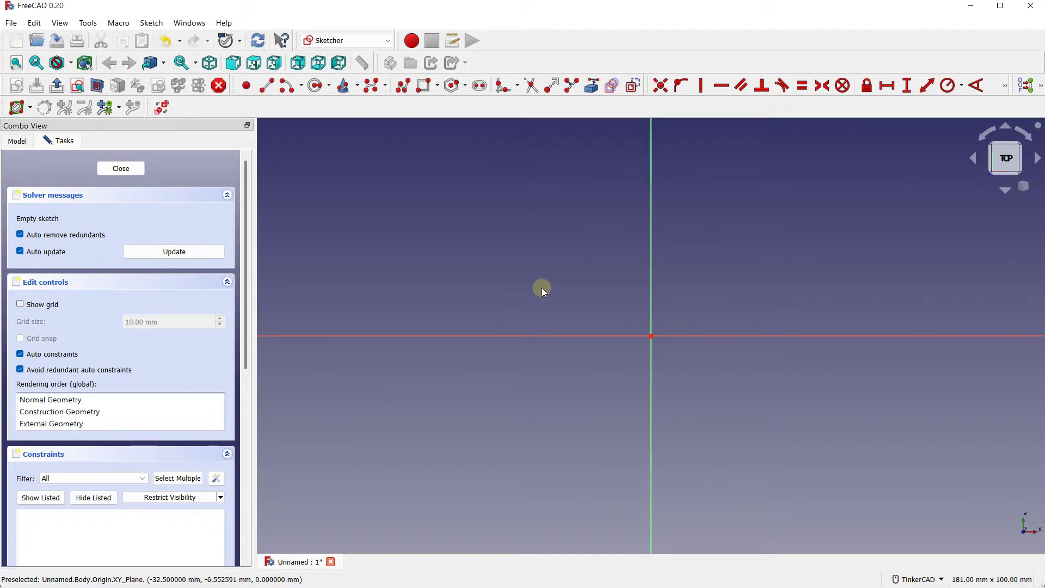
{"action": "mouse_move", "coordinate": [512, 273]}
{"action": "middle_mouse_down"}
{"action": "mouse_move", "coordinate": [391, 305]}
{"action": "mouse_move", "coordinate": [443, 231]}
{"action": "mouse_move", "coordinate": [403, 252]}
{"action": "middle_mouse_up"}
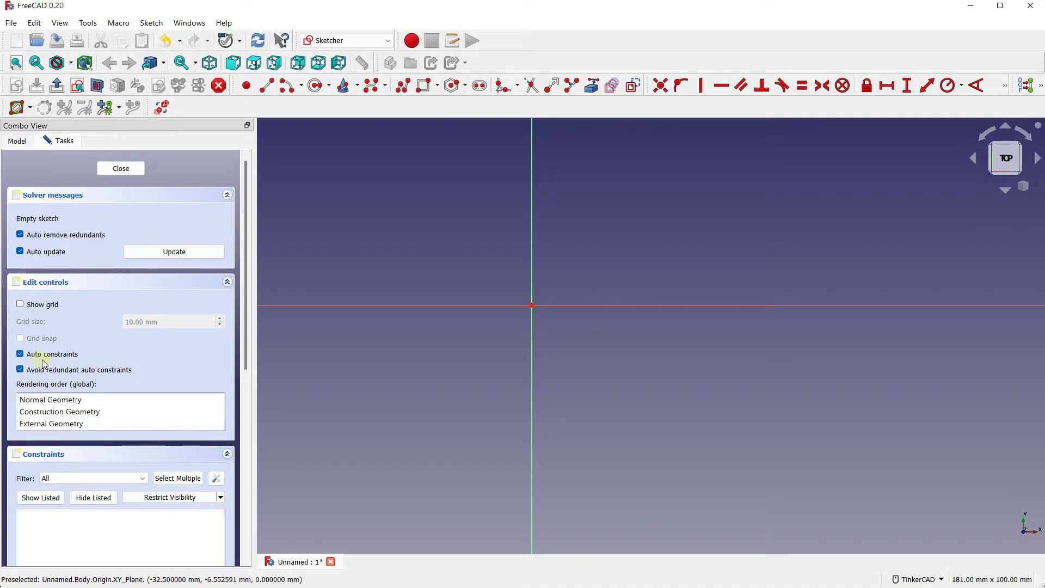
{"action": "left_click", "coordinate": [424, 86]}
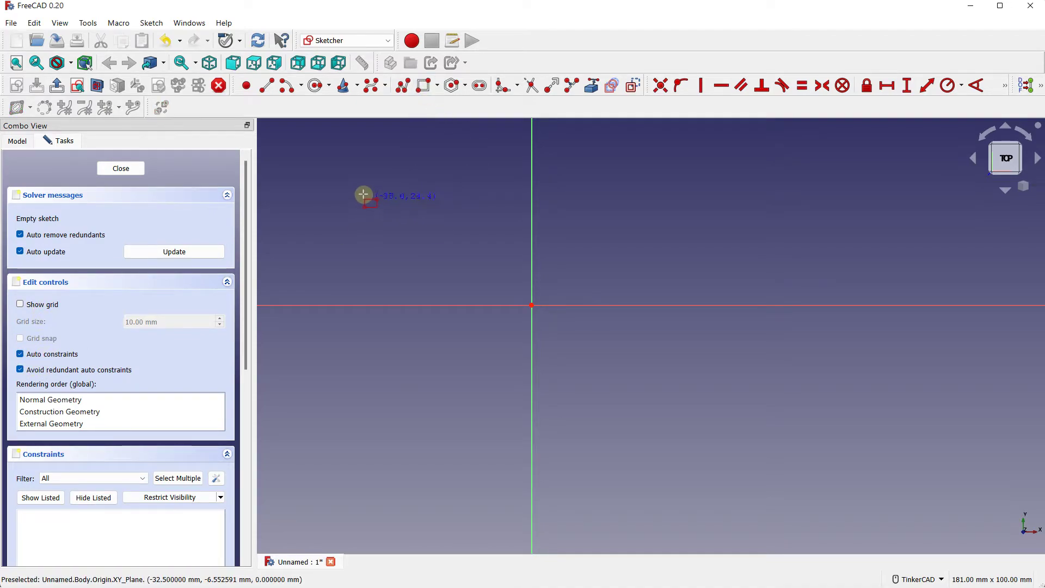
{"action": "left_click", "coordinate": [359, 160]}
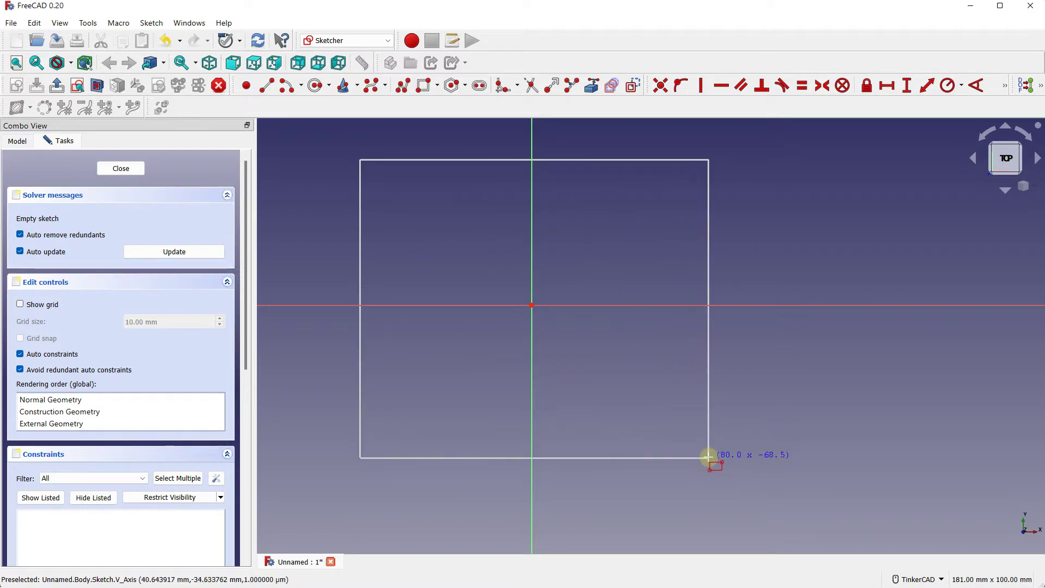
{"action": "left_click", "coordinate": [707, 458]}
{"action": "right_click", "coordinate": [636, 261]}
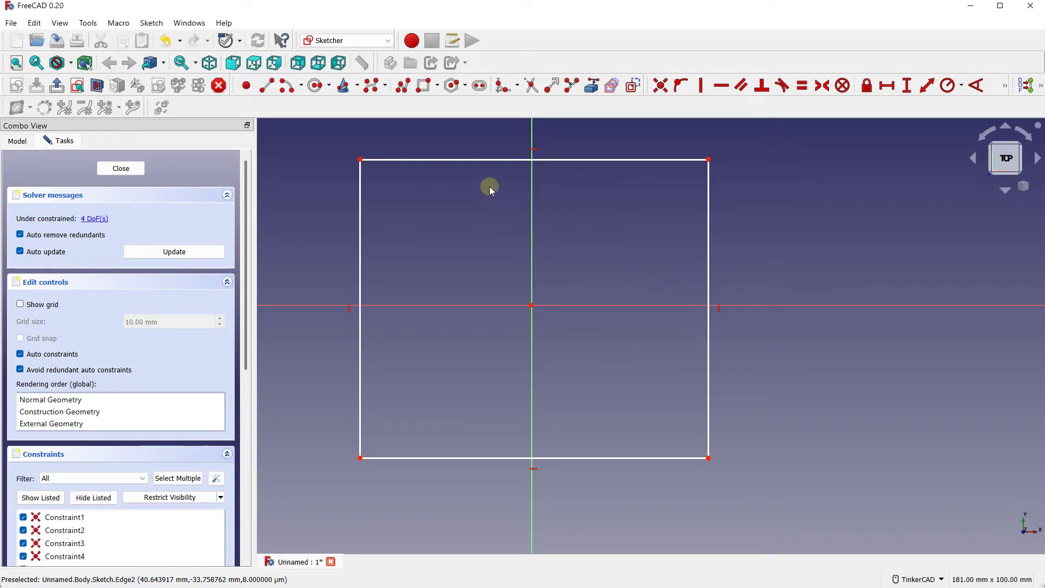
Dimension the rectangle's width and height to 100 mm each
{"action": "left_click", "coordinate": [887, 87]}
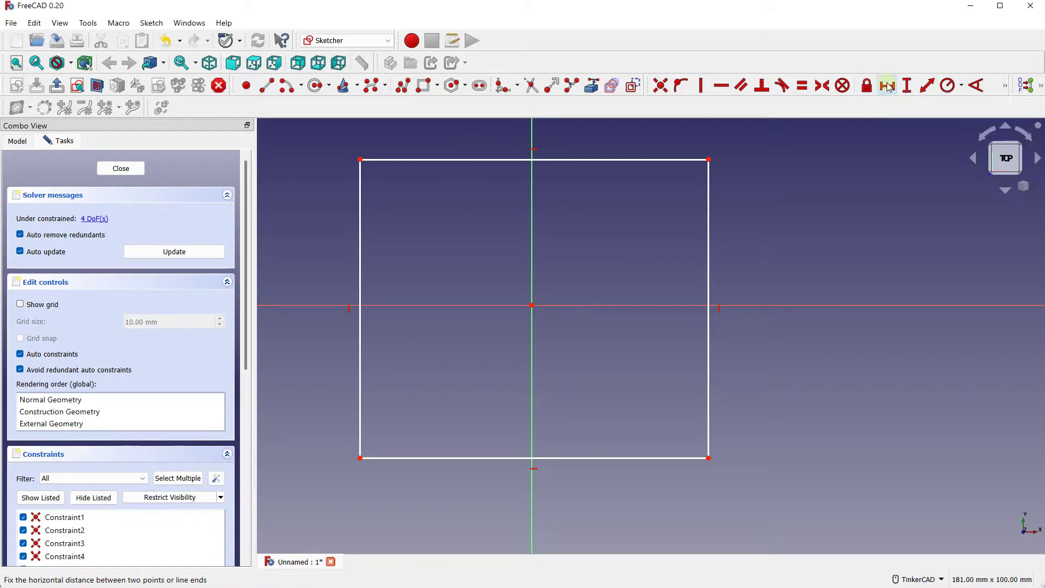
{"action": "left_click", "coordinate": [483, 160]}
{"action": "type", "text": "100"}
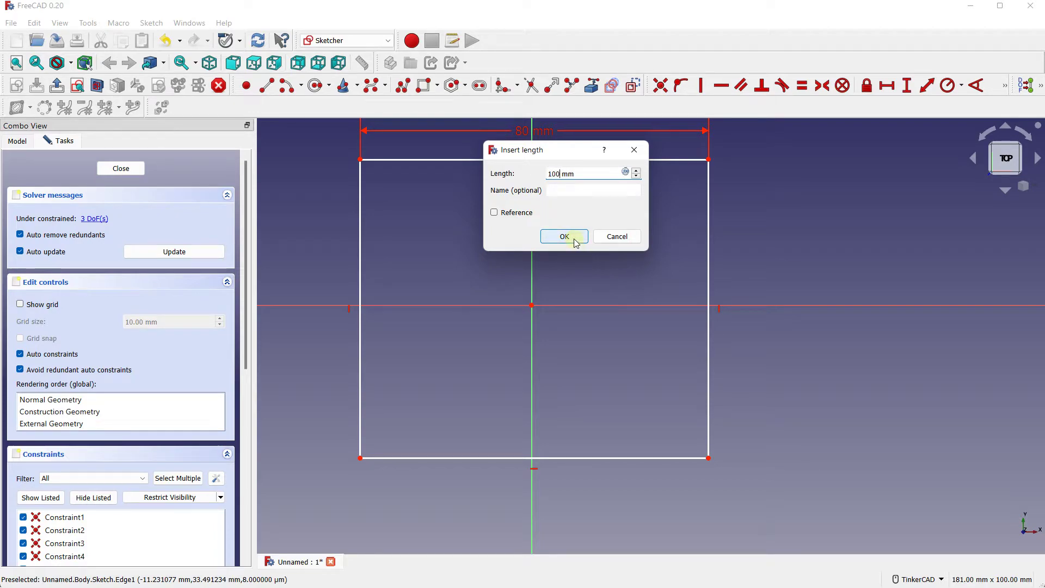
{"action": "left_click", "coordinate": [575, 241]}
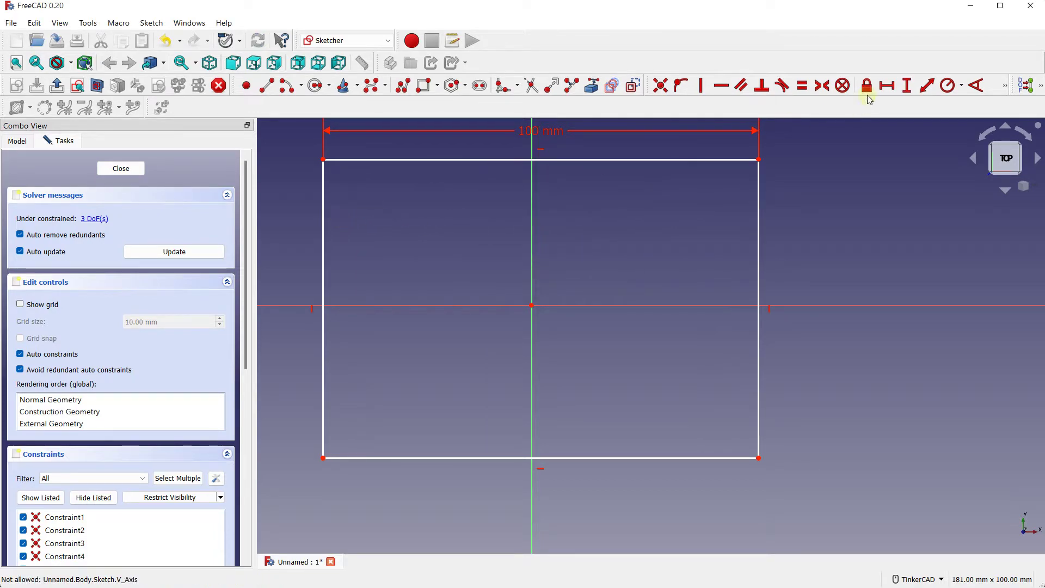
{"action": "left_click", "coordinate": [906, 87]}
{"action": "left_click", "coordinate": [323, 212]}
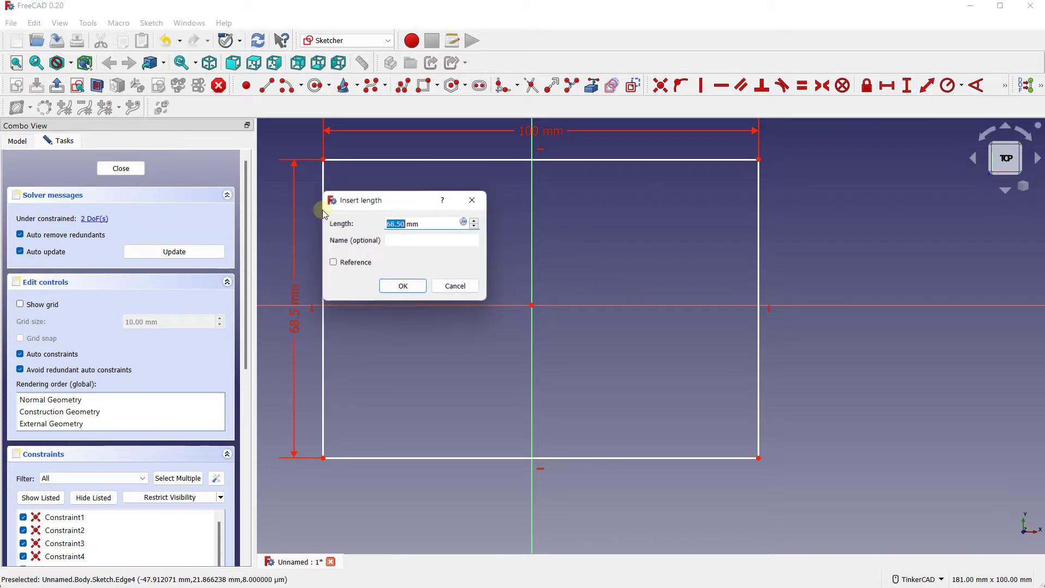
{"action": "type", "text": "100"}
{"action": "left_click", "coordinate": [414, 287]}
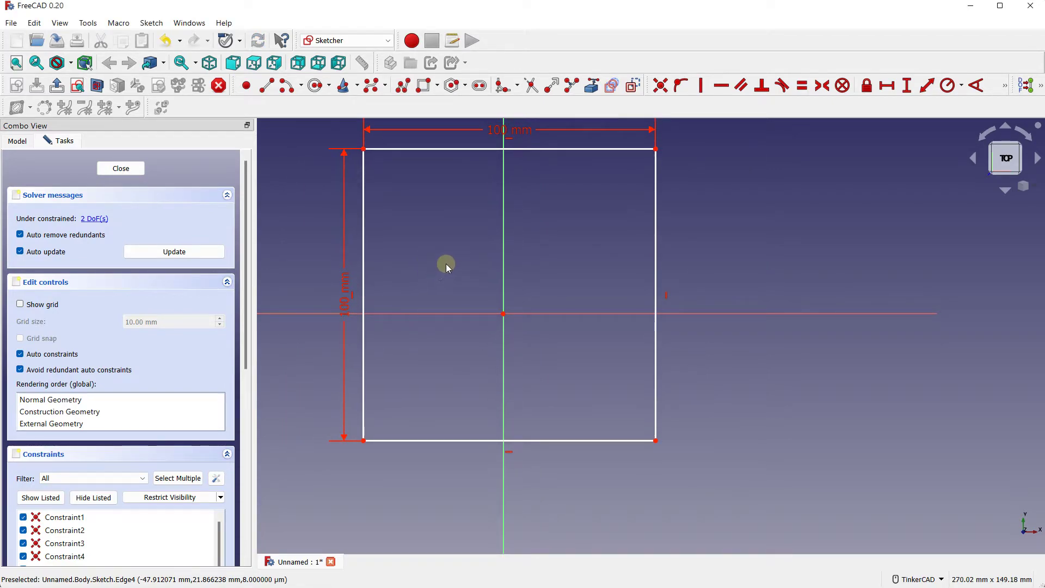
Make the top corners symmetric about the V axis and left corners about the H axis, then close the sketch
{"action": "left_click", "coordinate": [820, 90]}
{"action": "left_click", "coordinate": [655, 149]}
{"action": "left_click", "coordinate": [364, 149]}
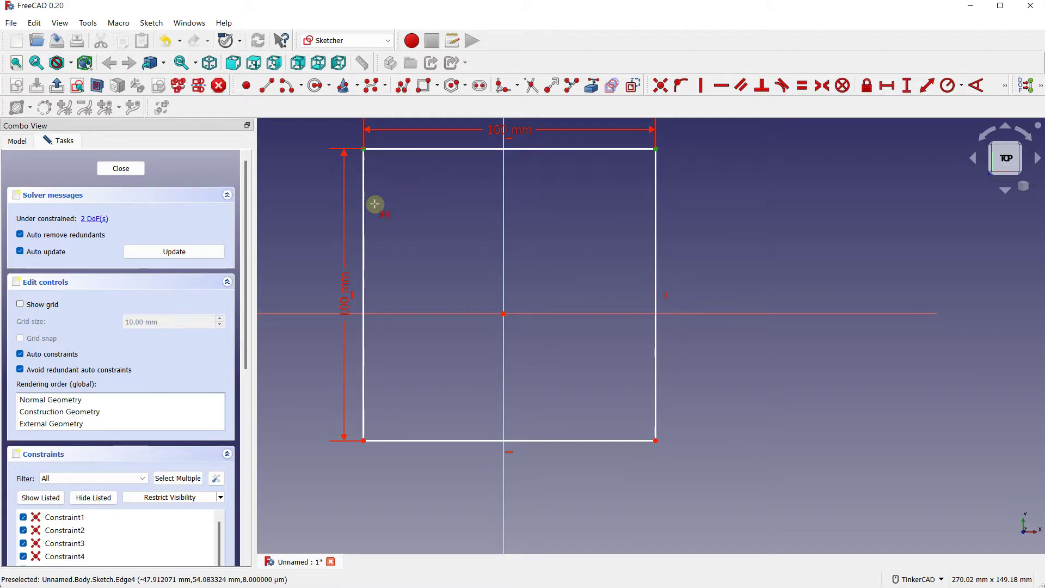
{"action": "left_click", "coordinate": [504, 171]}
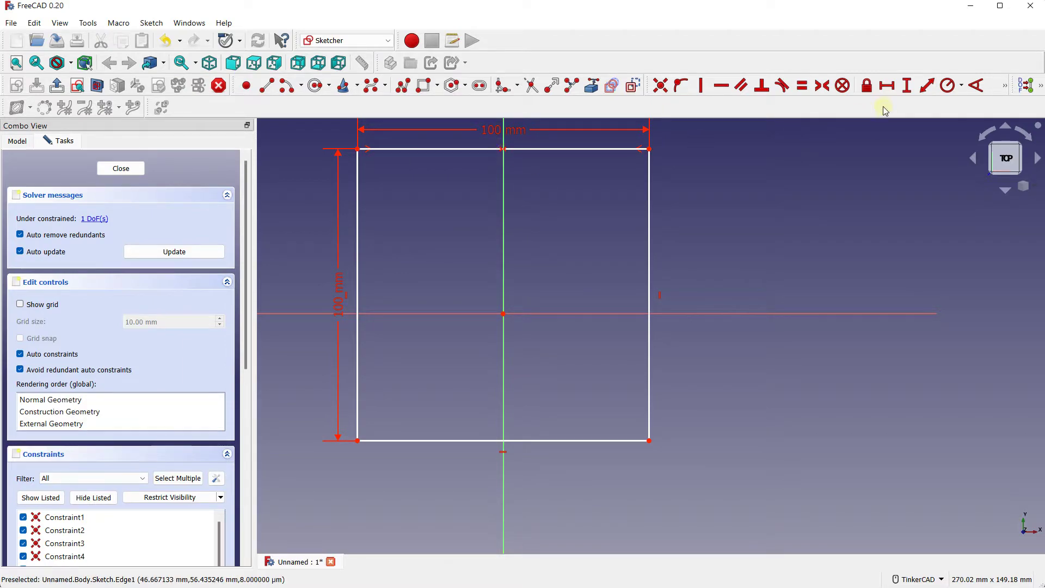
{"action": "left_click", "coordinate": [822, 86]}
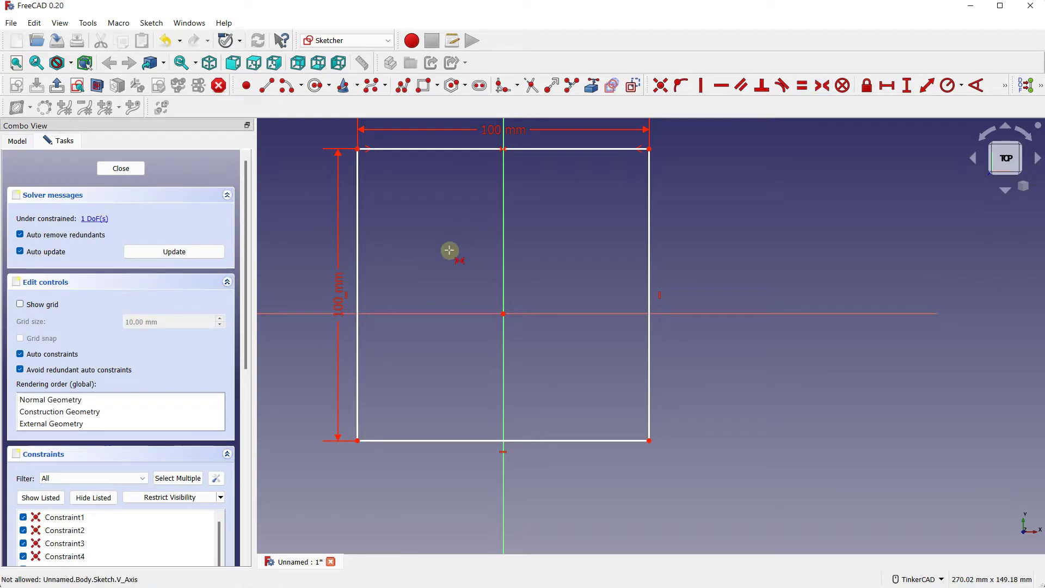
{"action": "left_click", "coordinate": [357, 148]}
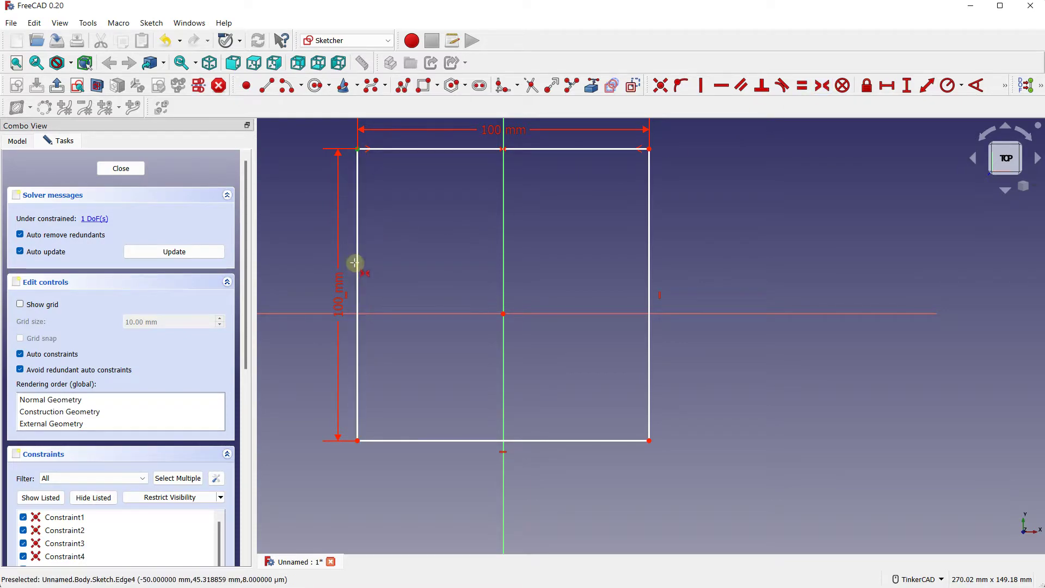
{"action": "left_click", "coordinate": [357, 440]}
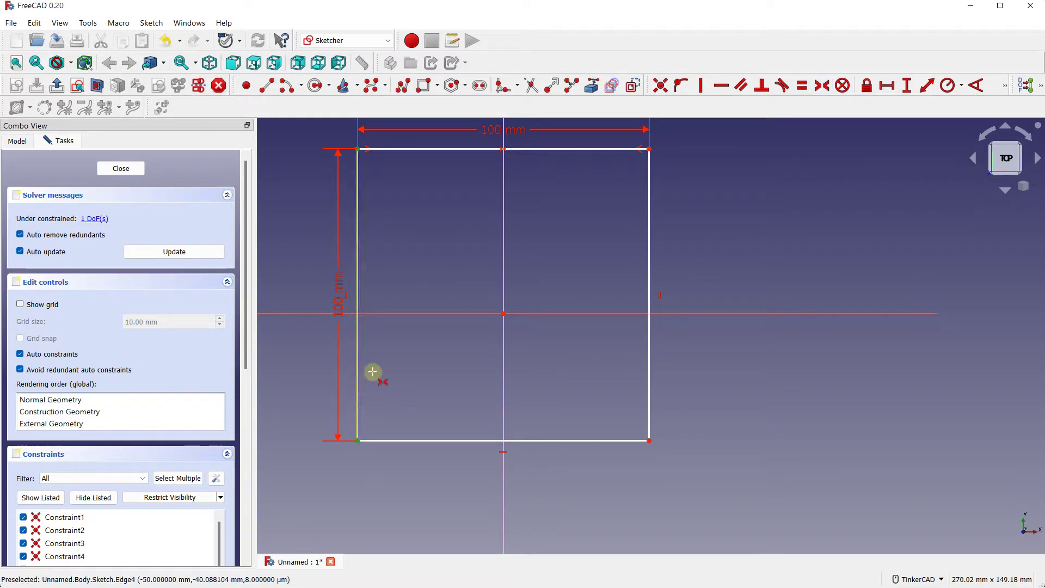
{"action": "left_click", "coordinate": [401, 315]}
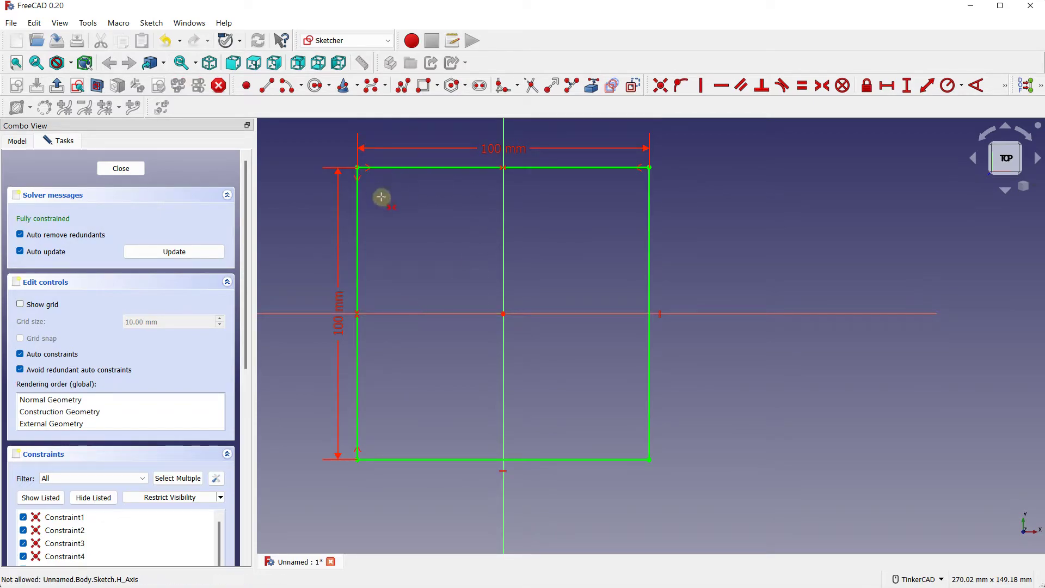
{"action": "key", "text": "Escape"}
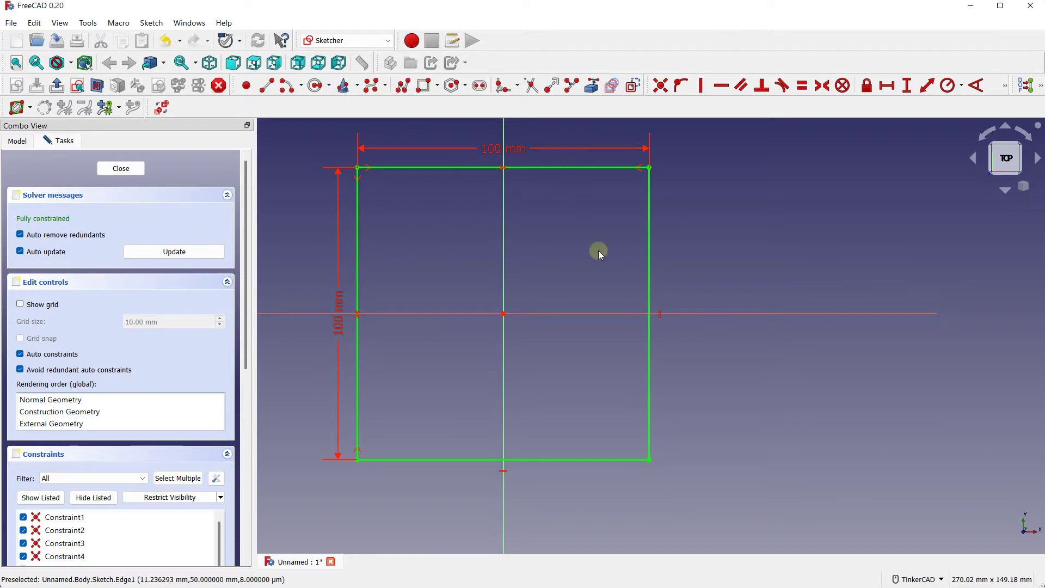
{"action": "left_click", "coordinate": [109, 170]}
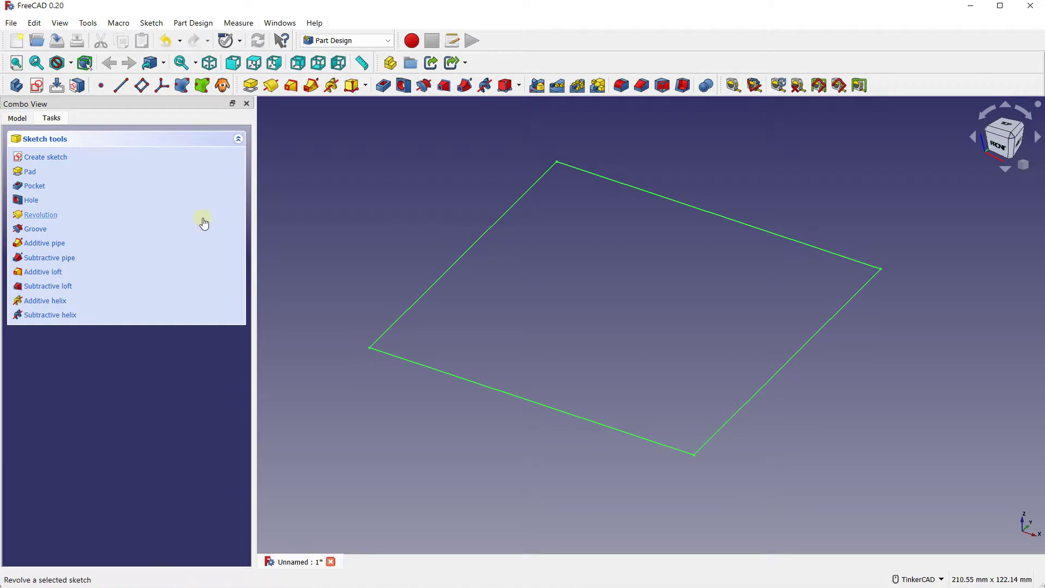
Pad the square sketch into a 10 mm thick plate
{"action": "left_click", "coordinate": [31, 173]}
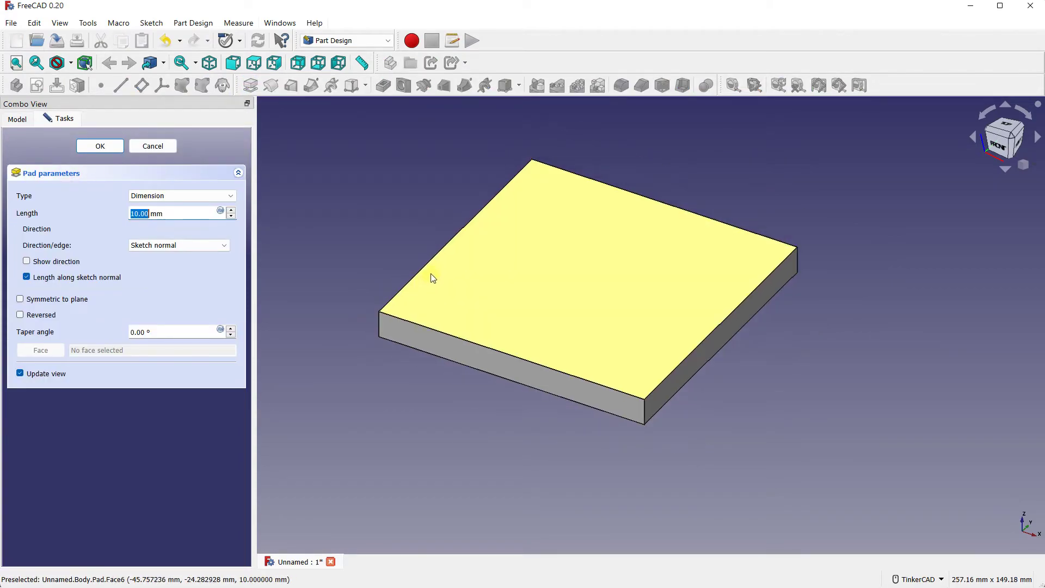
{"action": "scroll", "coordinate": [429, 273], "scroll_direction": "down", "scroll_amount": 1}
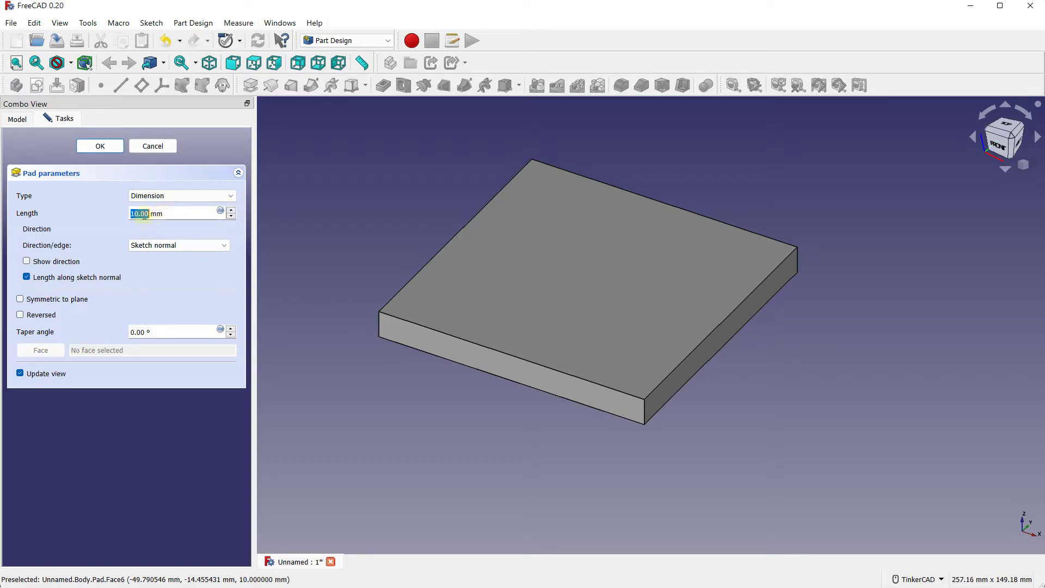
{"action": "left_click", "coordinate": [109, 147]}
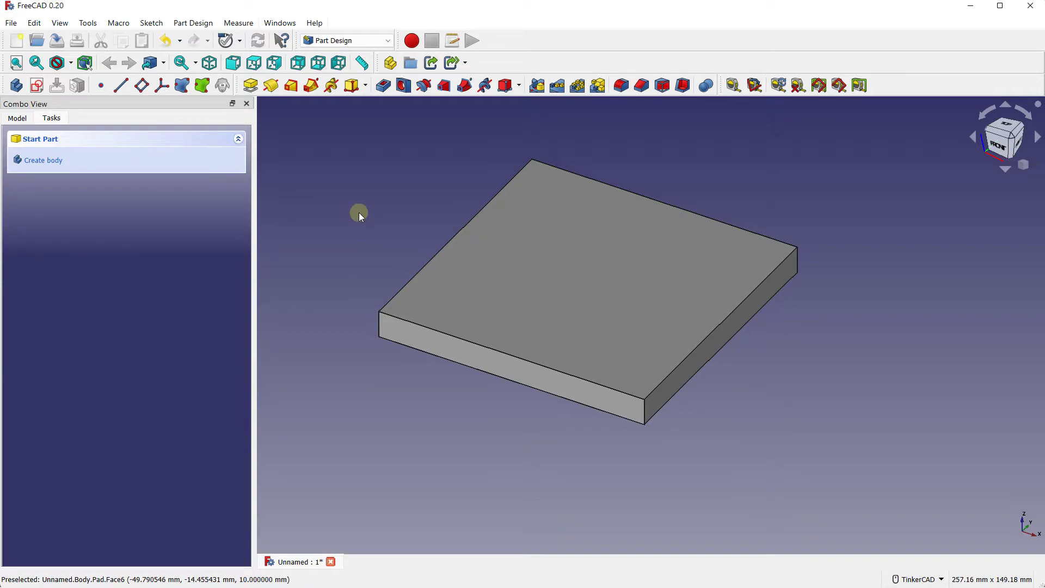
View the plate from the front and create a new sketch on XZ_Plane
{"action": "right_click_drag", "start_coordinate": [721, 364], "coordinate": [786, 350]}
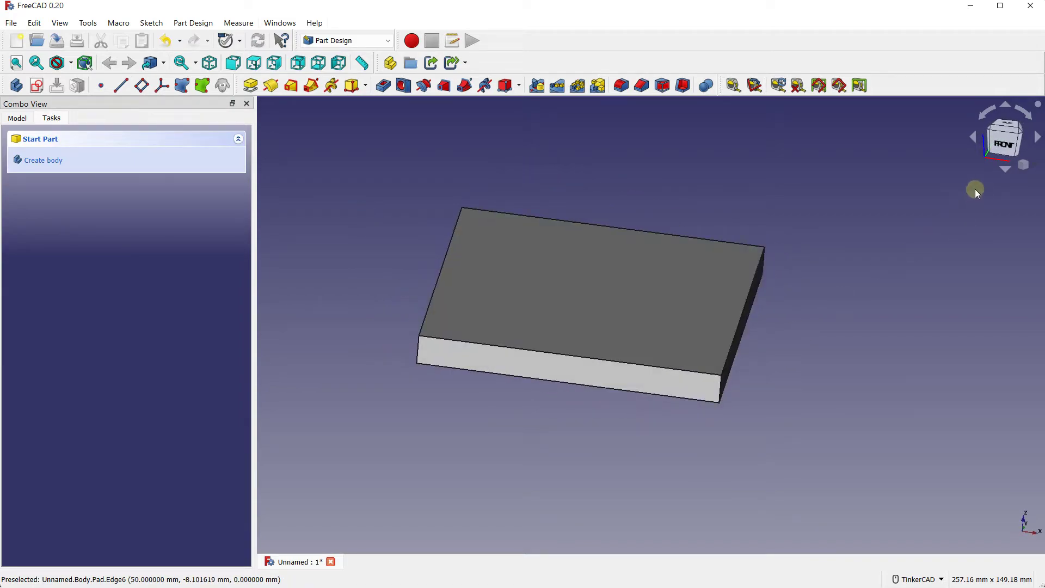
{"action": "left_click", "coordinate": [1004, 143]}
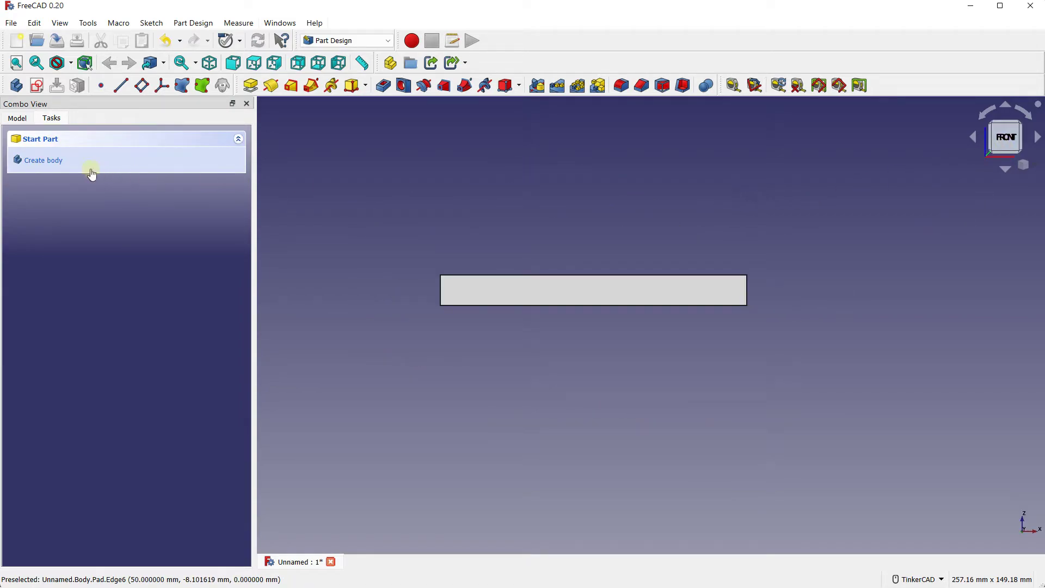
{"action": "left_click", "coordinate": [17, 118]}
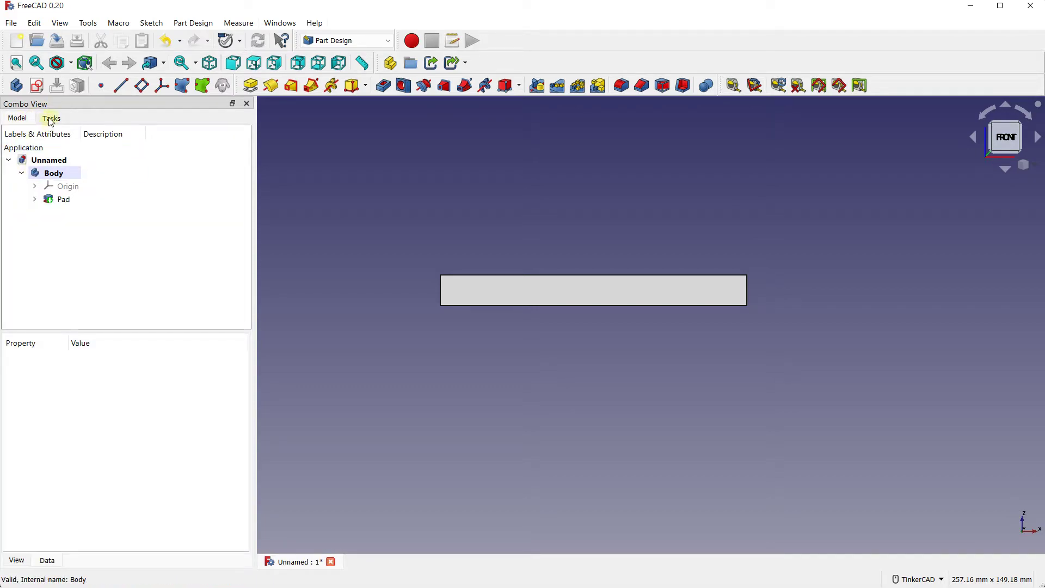
{"action": "left_click", "coordinate": [36, 85]}
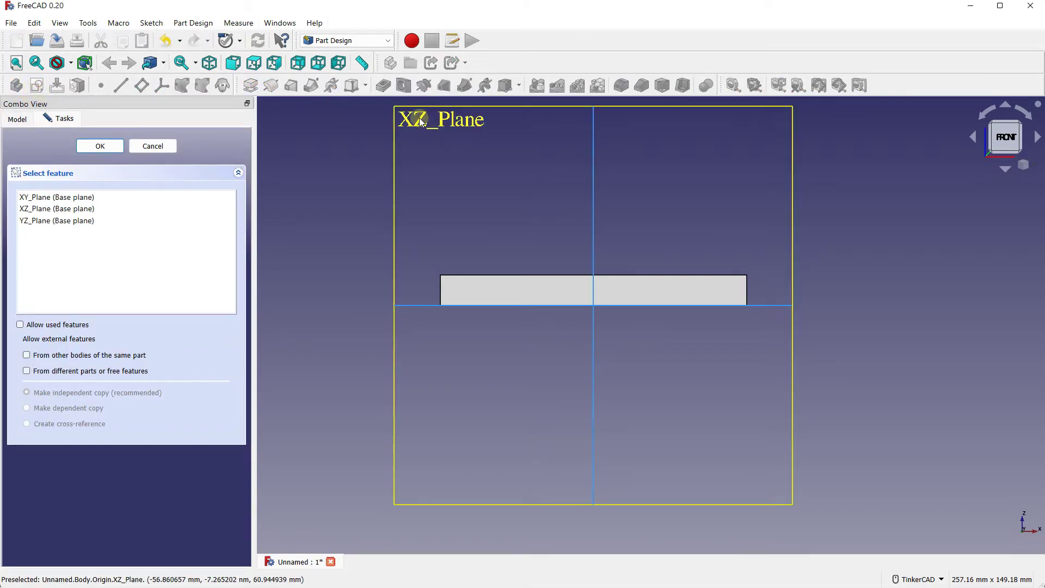
{"action": "left_click", "coordinate": [421, 123]}
Reference the plate's top edge in the sketch as external geometry
{"action": "scroll", "coordinate": [636, 234], "scroll_direction": "up", "scroll_amount": 2}
{"action": "scroll", "coordinate": [553, 261], "scroll_direction": "up", "scroll_amount": 1}
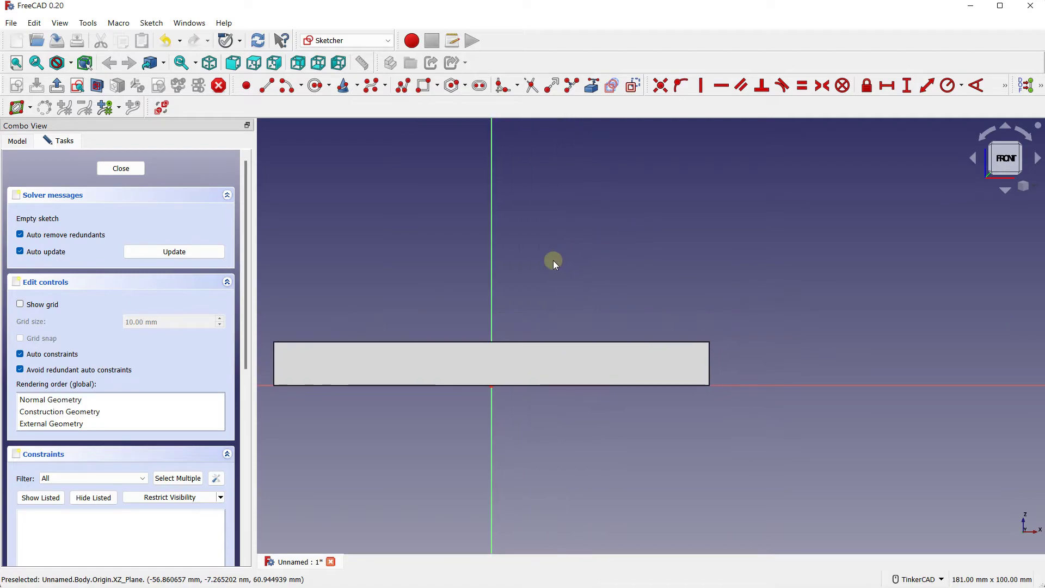
{"action": "scroll", "coordinate": [553, 260], "scroll_direction": "up", "scroll_amount": 1}
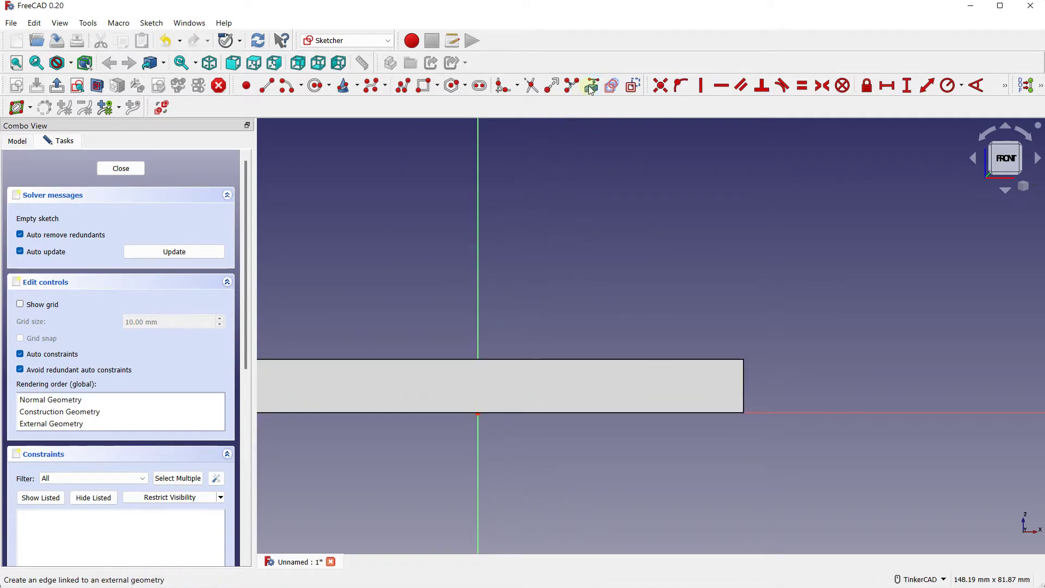
{"action": "left_click", "coordinate": [590, 87]}
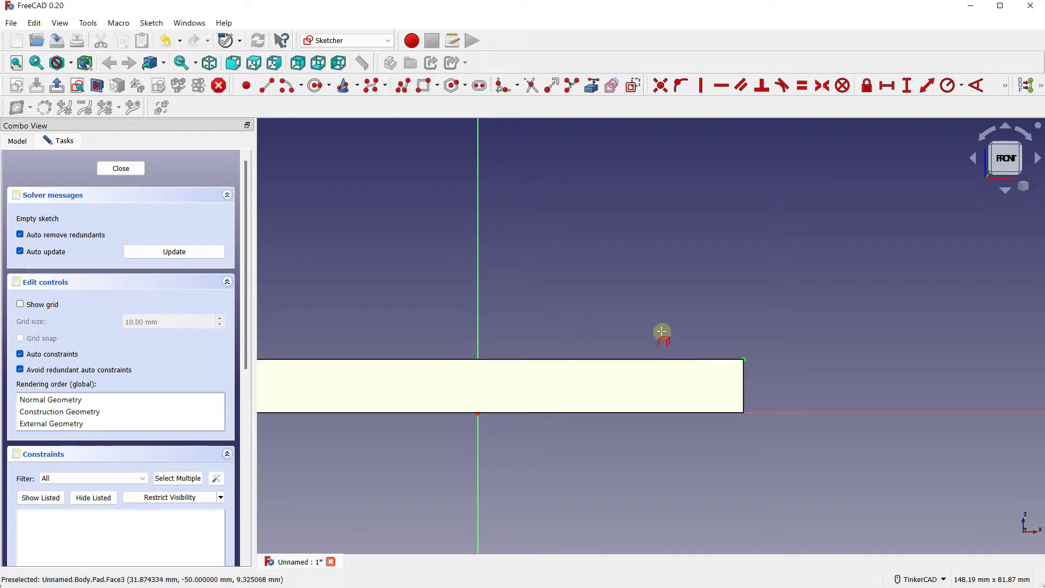
{"action": "scroll", "coordinate": [540, 346], "scroll_direction": "up", "scroll_amount": 2}
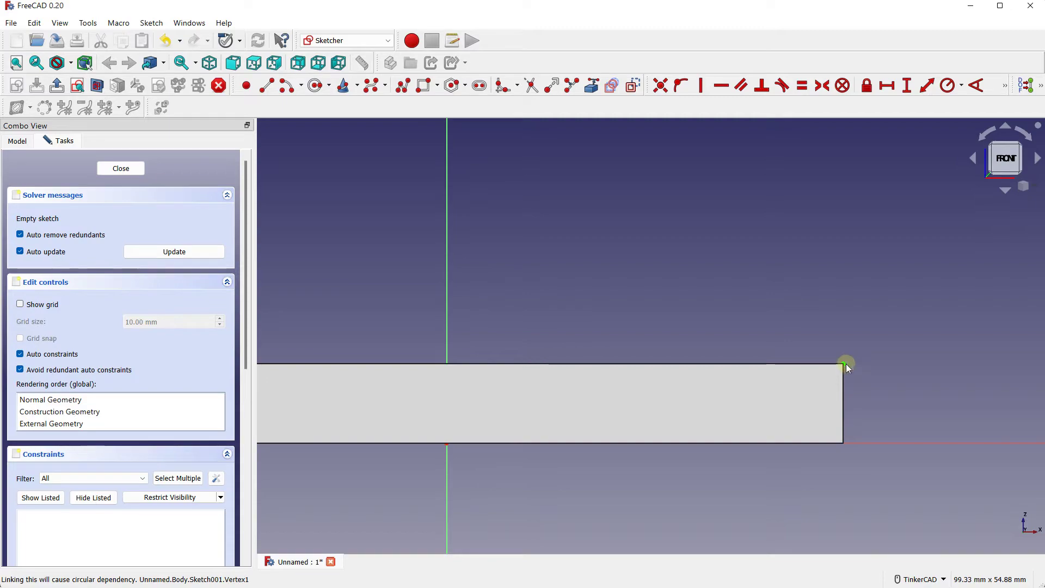
{"action": "mouse_move", "coordinate": [476, 364]}
{"action": "right_mouse_down"}
{"action": "mouse_move", "coordinate": [534, 334]}
{"action": "mouse_move", "coordinate": [528, 359]}
{"action": "right_mouse_up"}
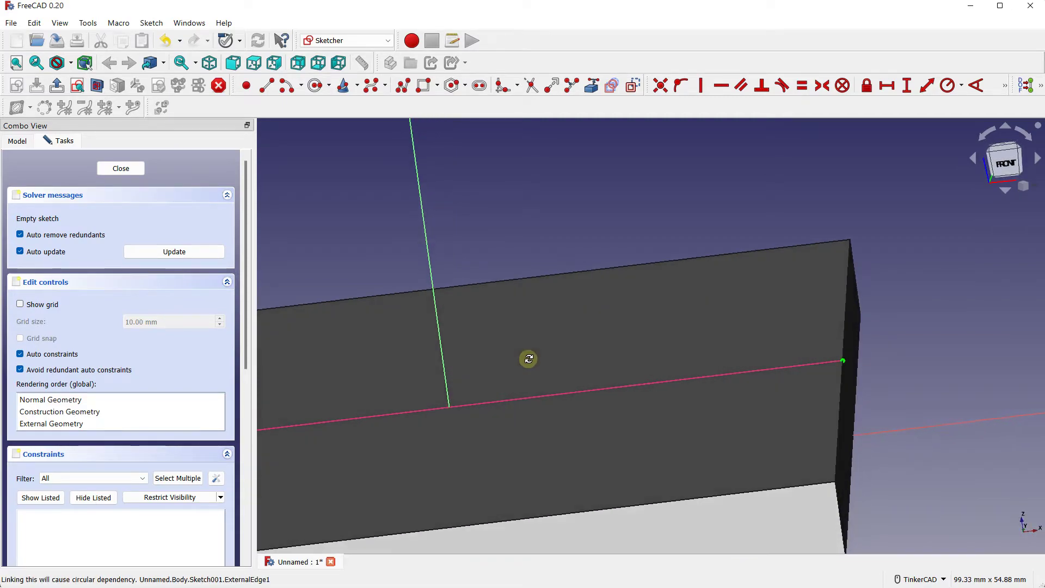
{"action": "scroll", "coordinate": [625, 296], "scroll_direction": "down", "scroll_amount": 2}
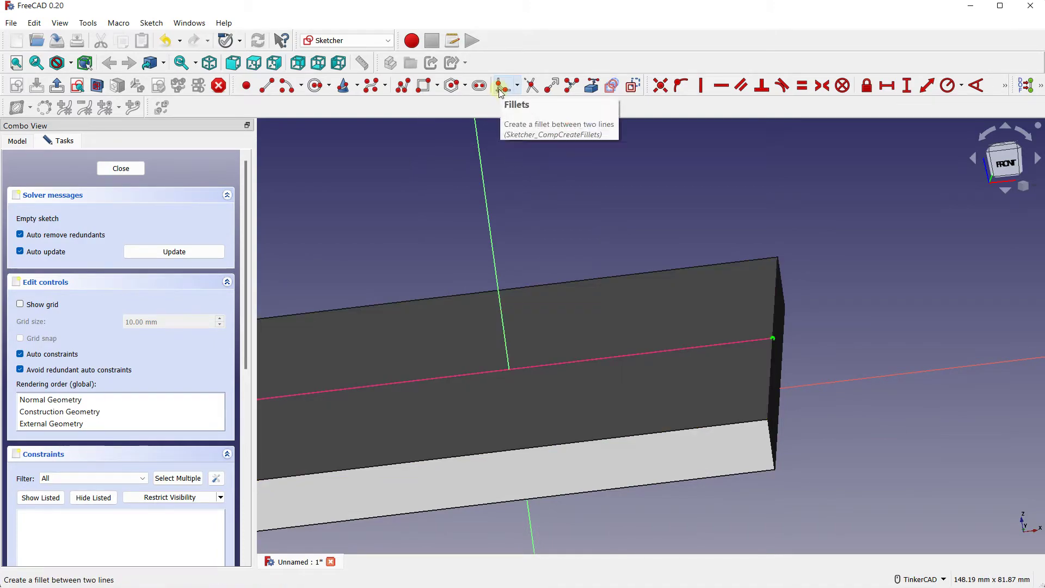
Show the sketch grid with 6.00 mm spacing and view the sketch from the front
{"action": "left_click", "coordinate": [40, 307]}
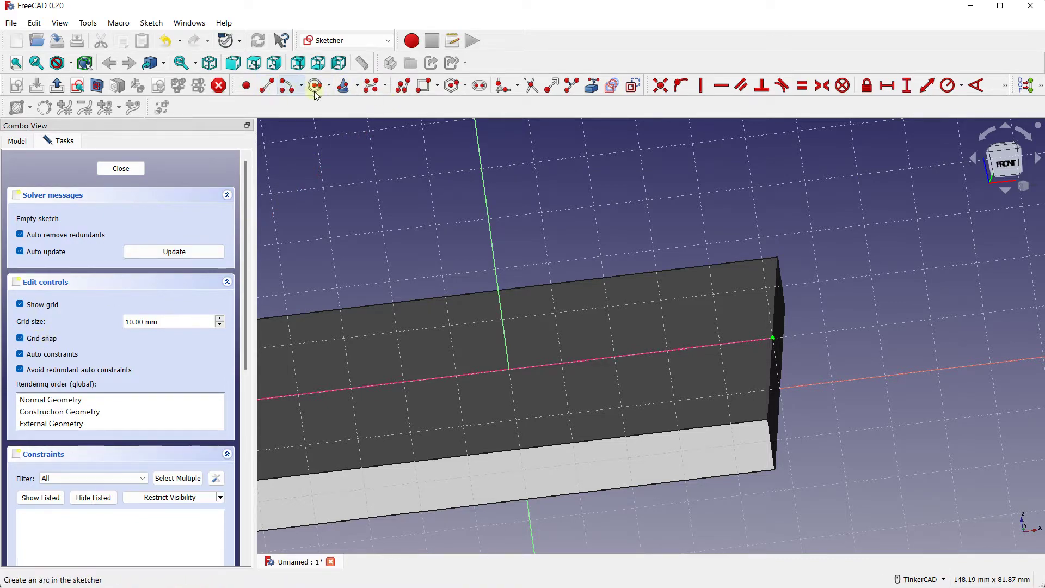
{"action": "left_click", "coordinate": [403, 86]}
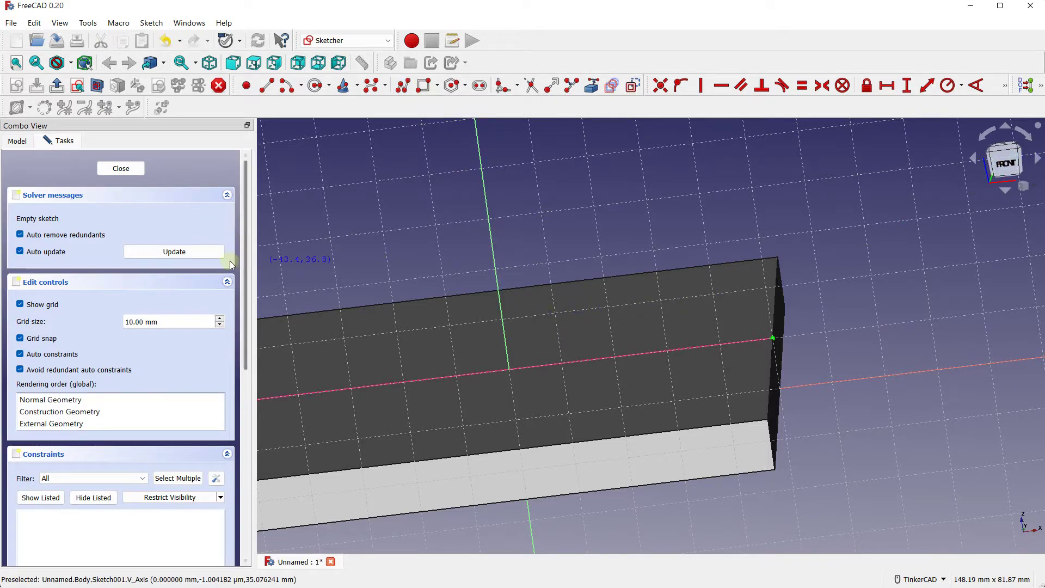
{"action": "left_click", "coordinate": [219, 325]}
{"action": "left_click", "coordinate": [219, 325]}
{"action": "left_click", "coordinate": [219, 325]}
{"action": "left_click", "coordinate": [219, 325]}
{"action": "left_click", "coordinate": [219, 326]}
{"action": "left_click", "coordinate": [219, 325]}
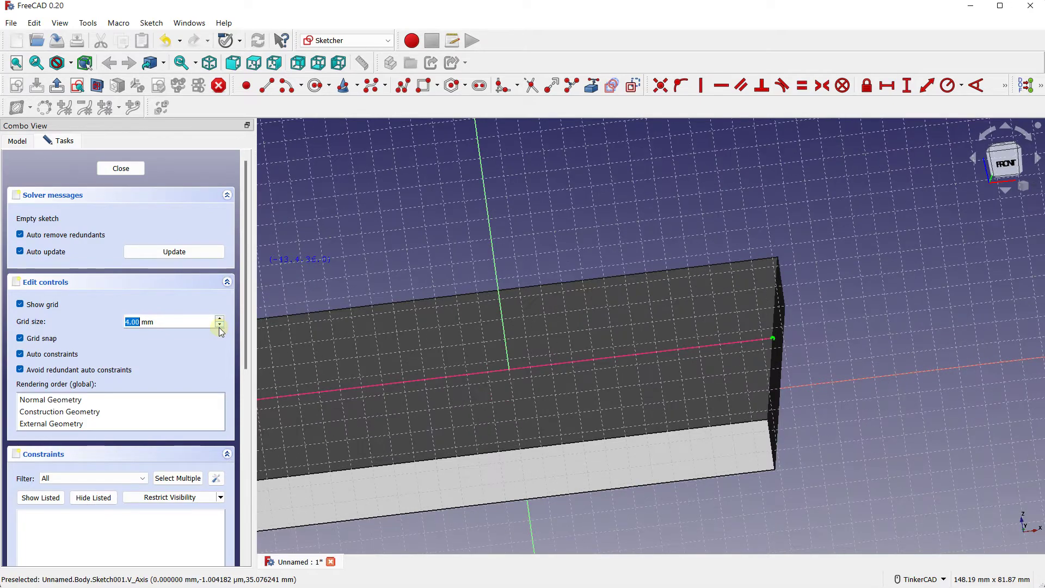
{"action": "left_click", "coordinate": [219, 318]}
{"action": "left_click", "coordinate": [219, 318]}
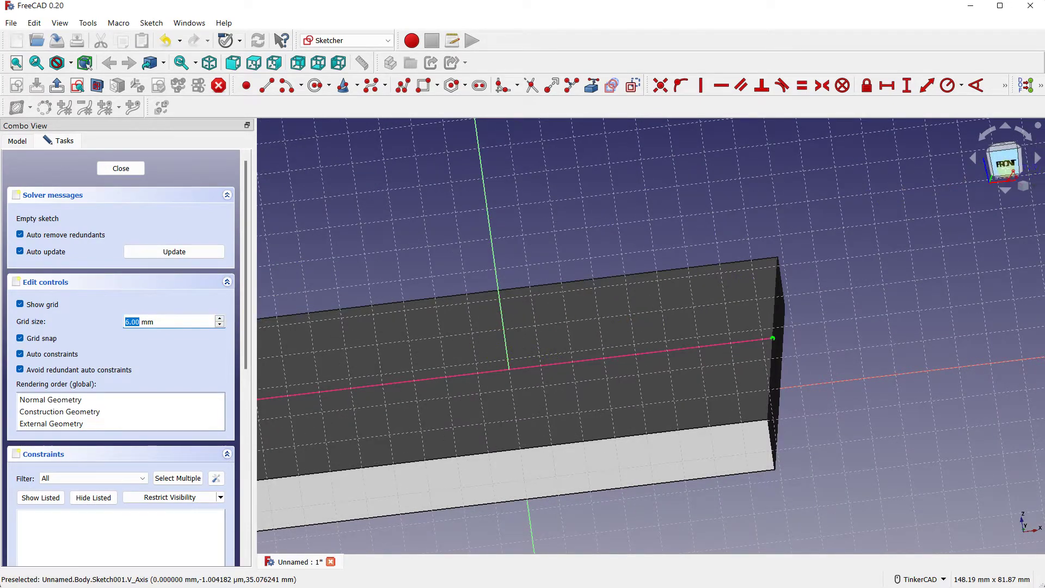
{"action": "left_click", "coordinate": [1005, 166]}
{"action": "scroll", "coordinate": [503, 327], "scroll_direction": "up", "scroll_amount": 3}
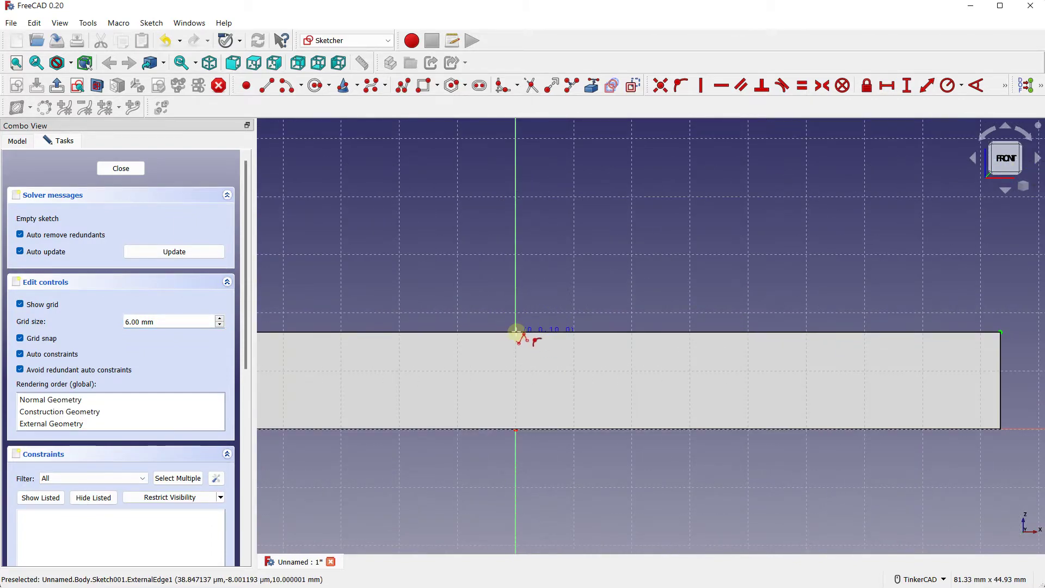
Polyline from the origin along the plate's top edge, then up through the first two steps
{"action": "left_click", "coordinate": [515, 332]}
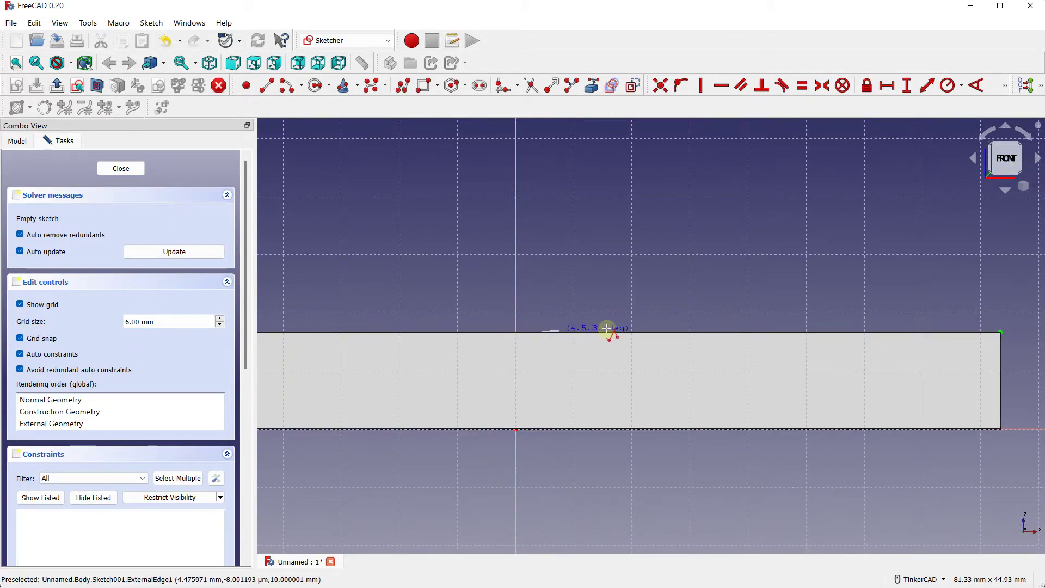
{"action": "scroll", "coordinate": [923, 332], "scroll_direction": "down", "scroll_amount": 2}
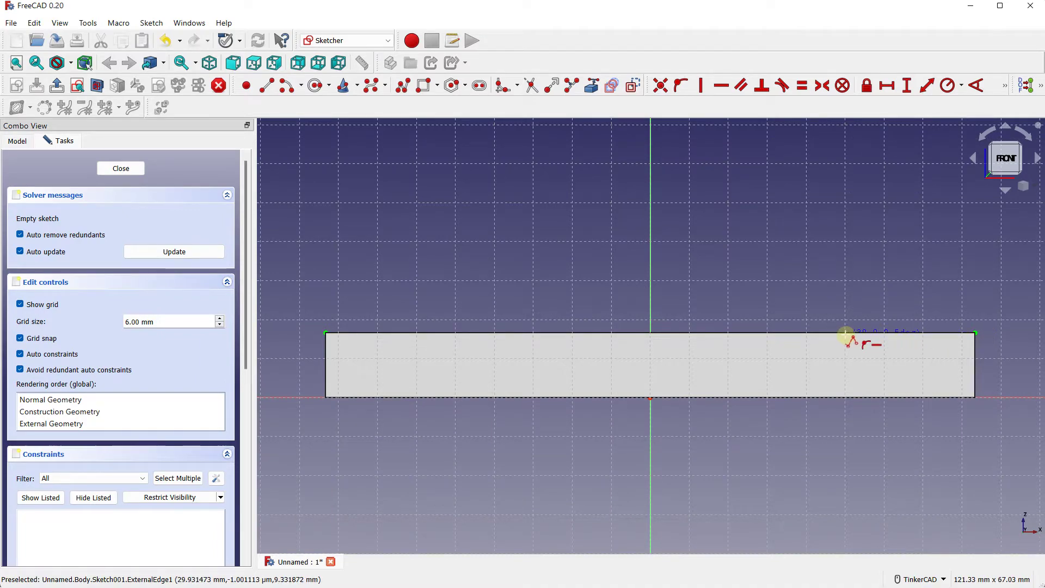
{"action": "left_click", "coordinate": [848, 337]}
{"action": "middle_click_drag", "start_coordinate": [845, 252], "coordinate": [782, 351]}
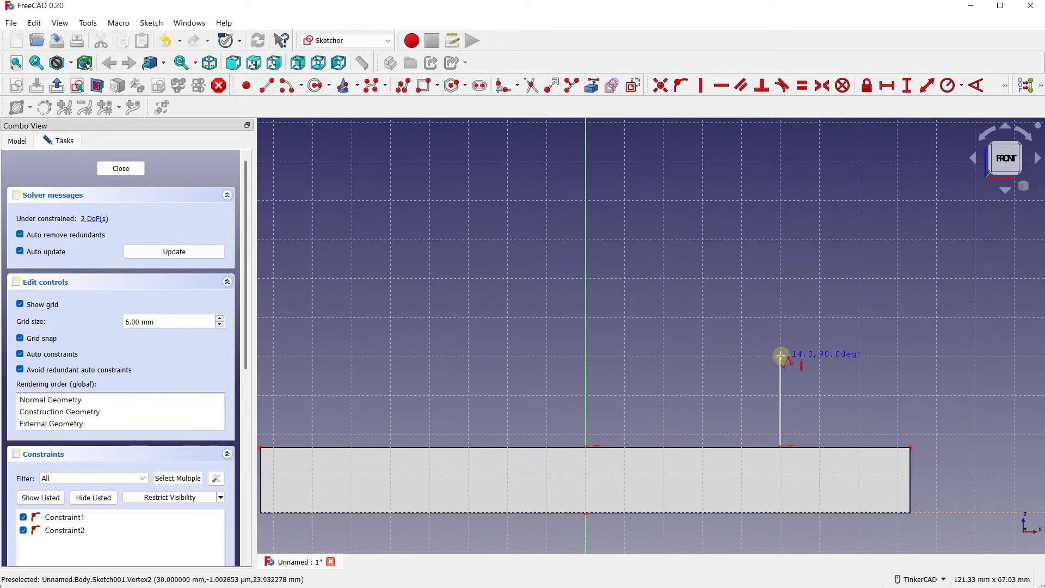
{"action": "left_click", "coordinate": [780, 355]}
{"action": "left_click", "coordinate": [701, 337]}
{"action": "left_click", "coordinate": [701, 201]}
{"action": "left_click", "coordinate": [624, 200]}
Add the third rise and top segment to the axis, then close the profile down to the origin
{"action": "middle_click_drag", "start_coordinate": [624, 203], "coordinate": [633, 313]}
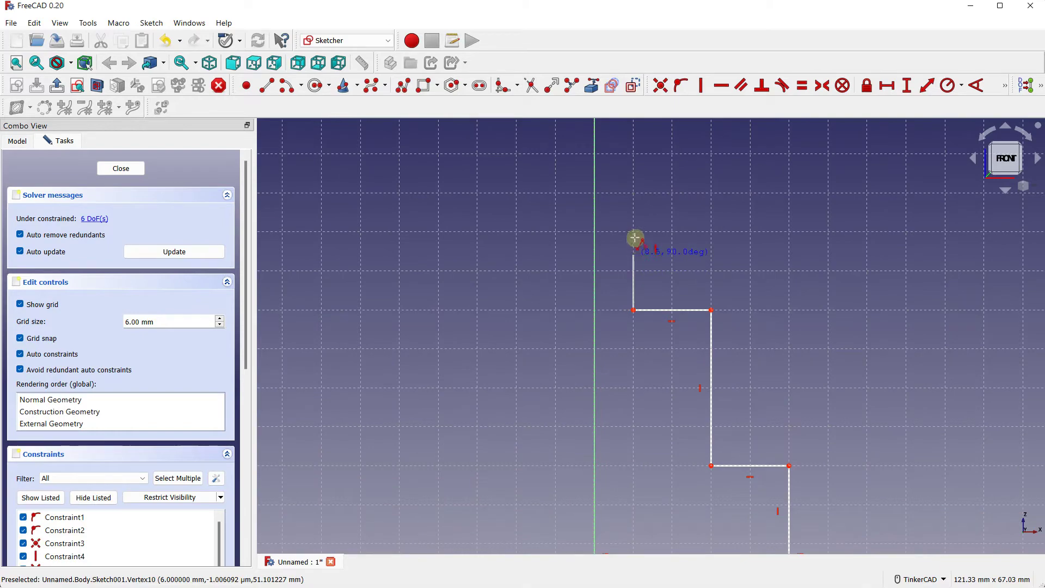
{"action": "left_click", "coordinate": [631, 194]}
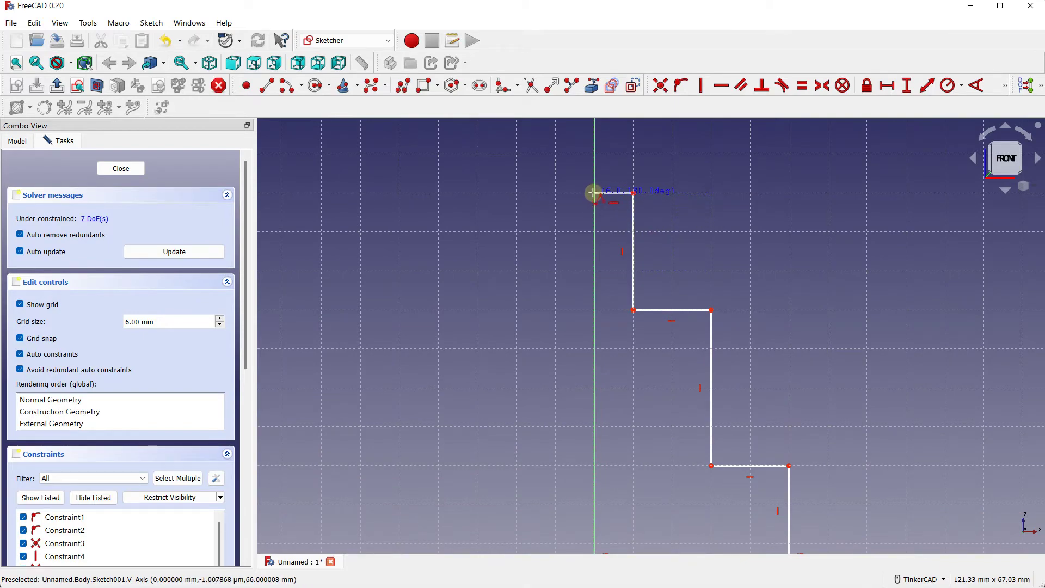
{"action": "left_click", "coordinate": [594, 193]}
{"action": "scroll", "coordinate": [596, 245], "scroll_direction": "down", "scroll_amount": 3}
{"action": "middle_click_drag", "start_coordinate": [597, 299], "coordinate": [596, 249]}
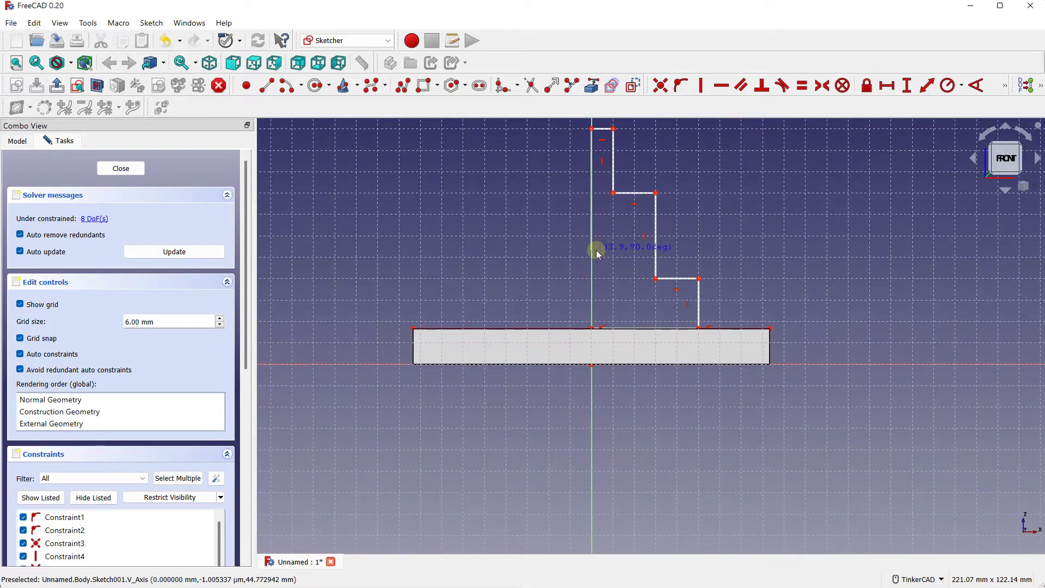
{"action": "scroll", "coordinate": [593, 319], "scroll_direction": "up", "scroll_amount": 5}
{"action": "scroll", "coordinate": [580, 345], "scroll_direction": "down", "scroll_amount": 3}
{"action": "scroll", "coordinate": [582, 346], "scroll_direction": "up", "scroll_amount": 4}
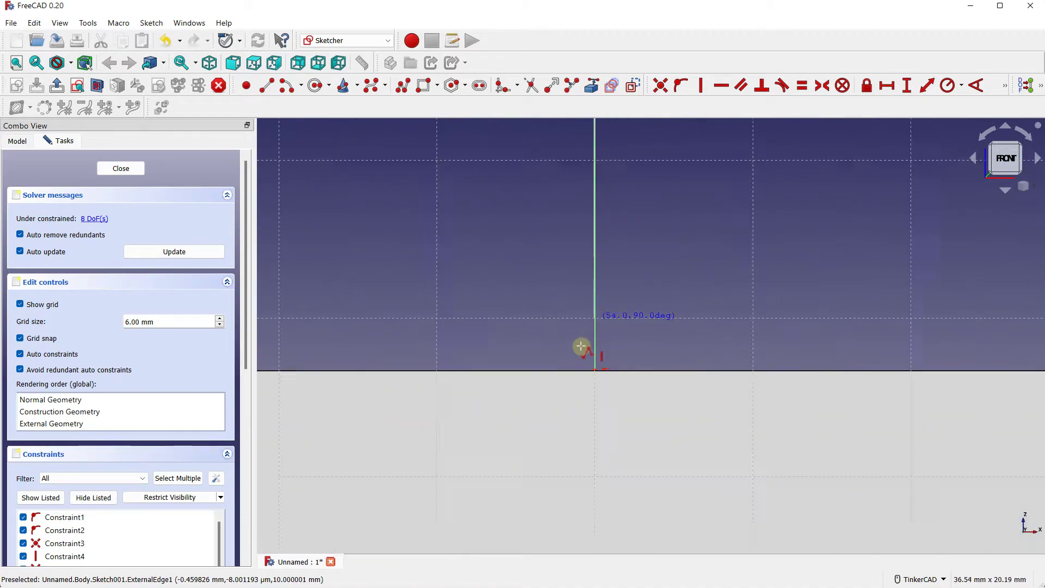
{"action": "scroll", "coordinate": [604, 375], "scroll_direction": "up", "scroll_amount": 2}
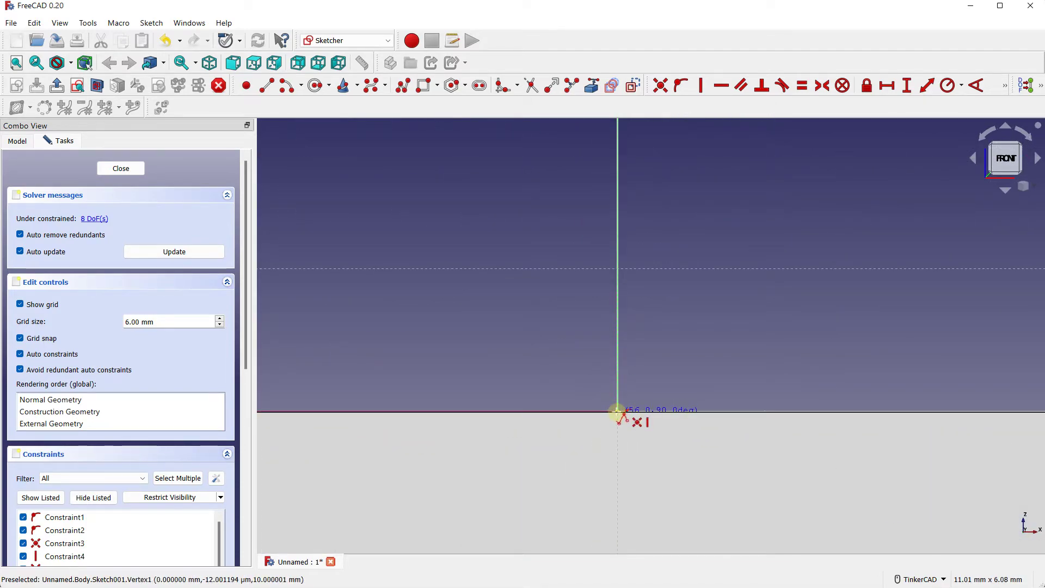
{"action": "left_click", "coordinate": [617, 409]}
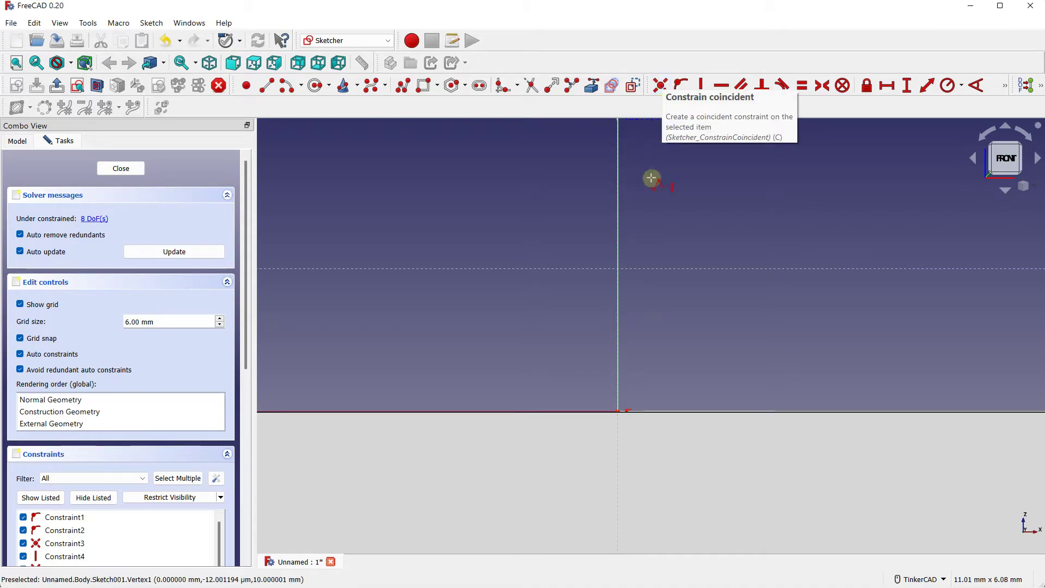
{"action": "left_click", "coordinate": [618, 412]}
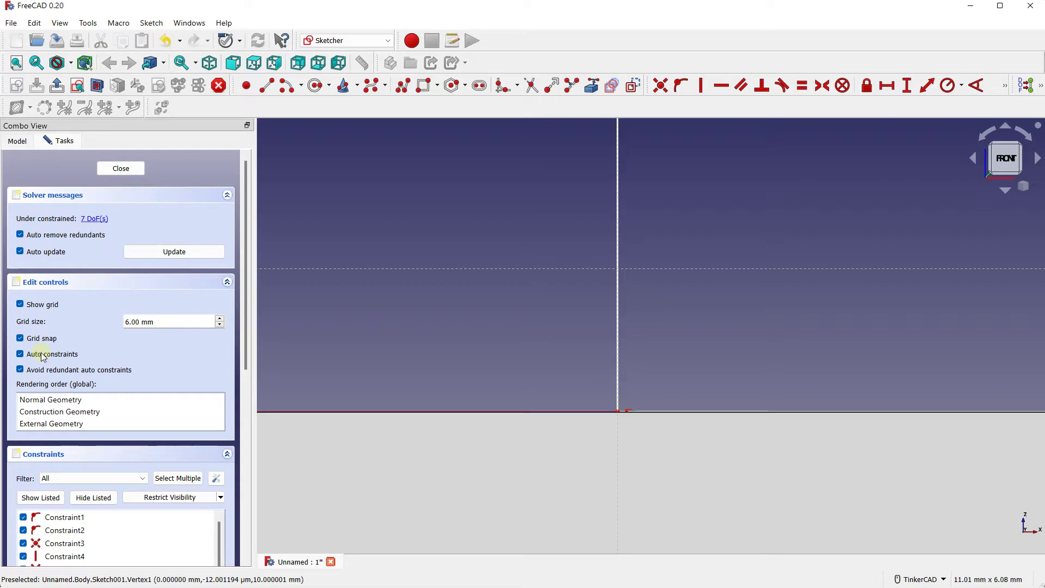
Orbit around the profile and plate, then return to a straight front view
{"action": "scroll", "coordinate": [623, 306], "scroll_direction": "down", "scroll_amount": 2}
{"action": "scroll", "coordinate": [623, 298], "scroll_direction": "down", "scroll_amount": 3}
{"action": "mouse_move", "coordinate": [622, 299]}
{"action": "right_mouse_down"}
{"action": "mouse_move", "coordinate": [724, 324]}
{"action": "mouse_move", "coordinate": [690, 329]}
{"action": "right_mouse_up"}
{"action": "scroll", "coordinate": [660, 273], "scroll_direction": "up", "scroll_amount": 1}
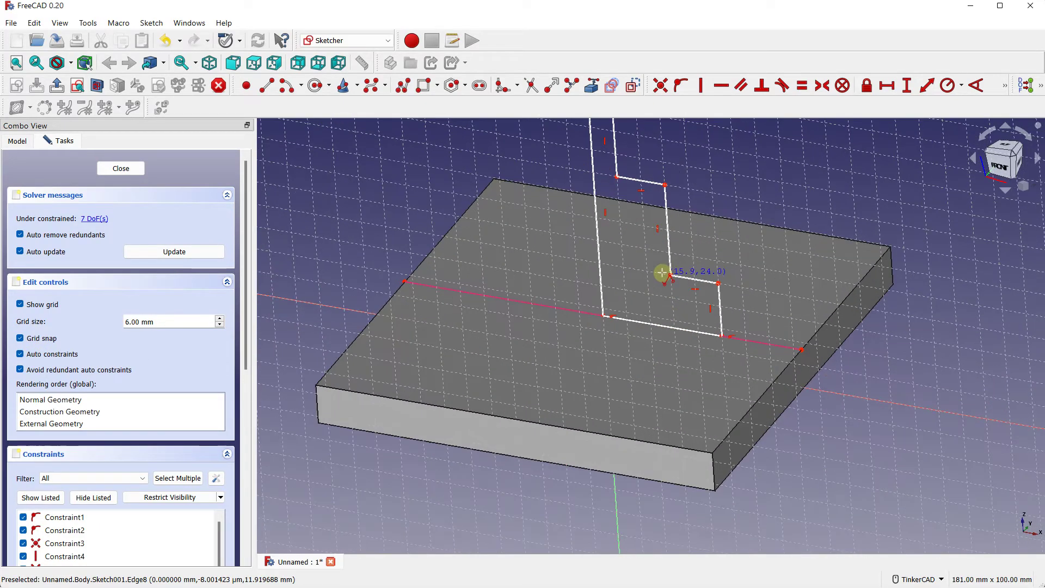
{"action": "scroll", "coordinate": [656, 275], "scroll_direction": "down", "scroll_amount": 4}
{"action": "mouse_move", "coordinate": [656, 274]}
{"action": "right_mouse_down"}
{"action": "mouse_move", "coordinate": [681, 233]}
{"action": "mouse_move", "coordinate": [697, 264]}
{"action": "mouse_move", "coordinate": [662, 240]}
{"action": "mouse_move", "coordinate": [638, 315]}
{"action": "mouse_move", "coordinate": [772, 263]}
{"action": "right_mouse_up"}
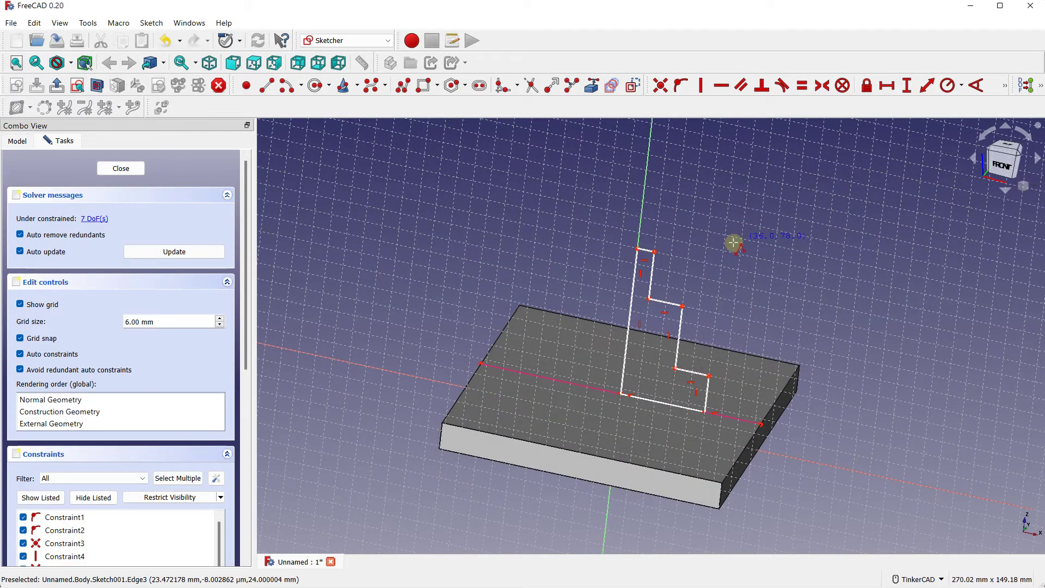
{"action": "mouse_move", "coordinate": [697, 354]}
{"action": "right_mouse_down"}
{"action": "mouse_move", "coordinate": [719, 321]}
{"action": "mouse_move", "coordinate": [721, 332]}
{"action": "right_mouse_up"}
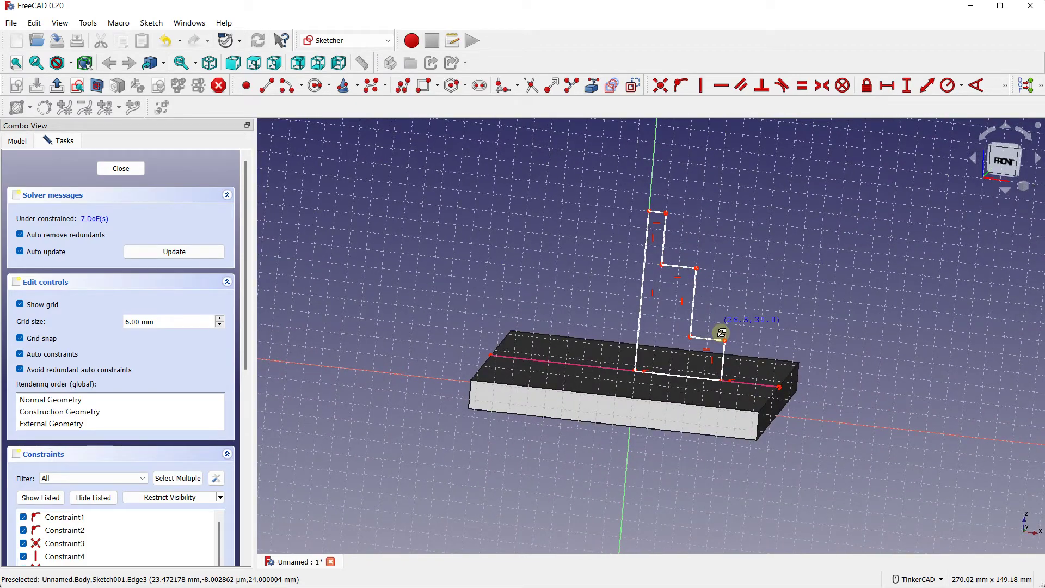
{"action": "left_click", "coordinate": [1005, 160]}
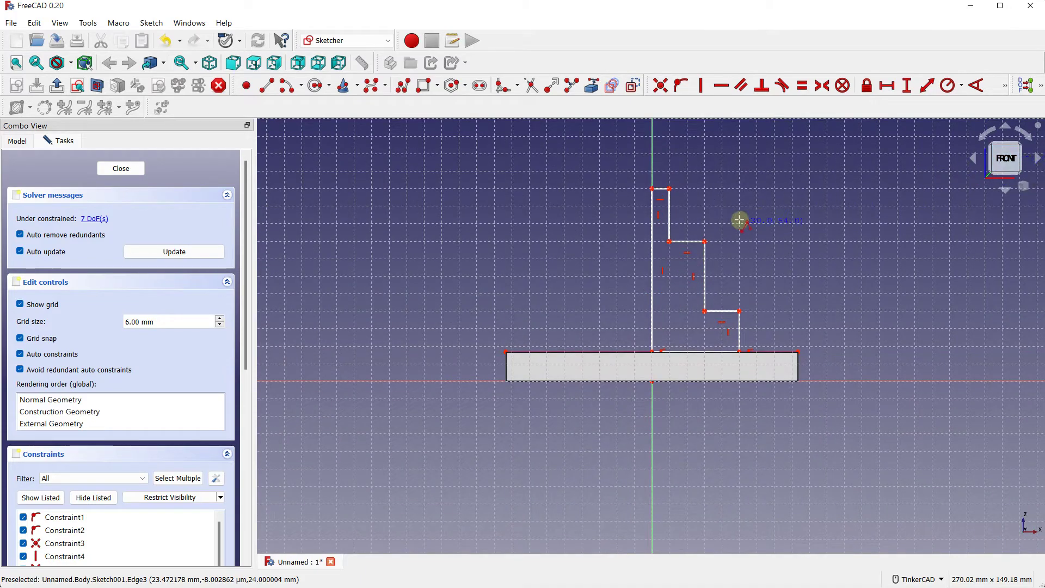
Drag the profile's top to height 78, the next step to 66, and raise the lowest step
{"action": "middle_click_drag", "start_coordinate": [702, 202], "coordinate": [646, 327]}
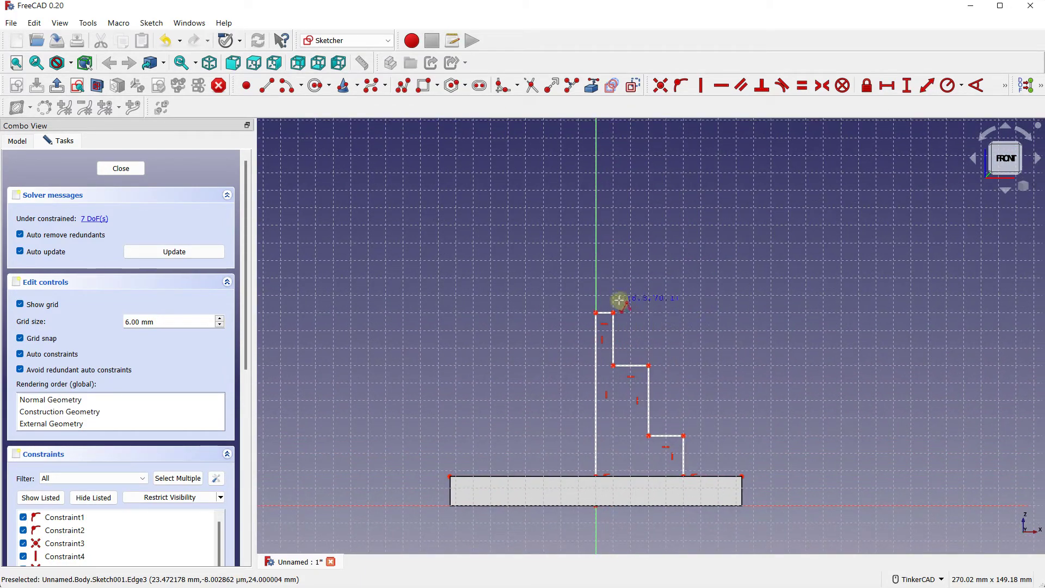
{"action": "left_click_drag", "start_coordinate": [600, 315], "coordinate": [596, 229]}
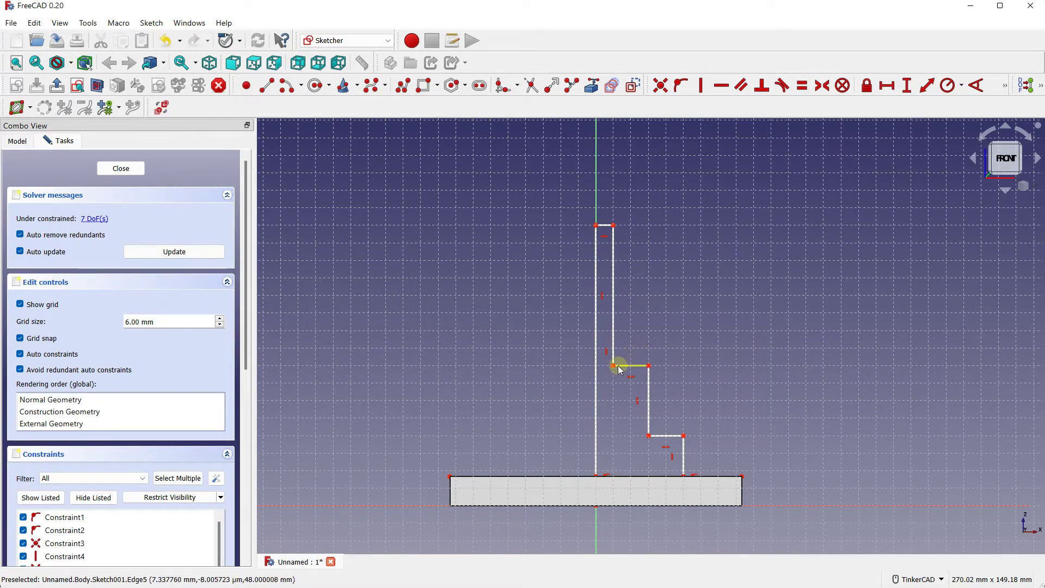
{"action": "left_click_drag", "start_coordinate": [613, 365], "coordinate": [614, 313]}
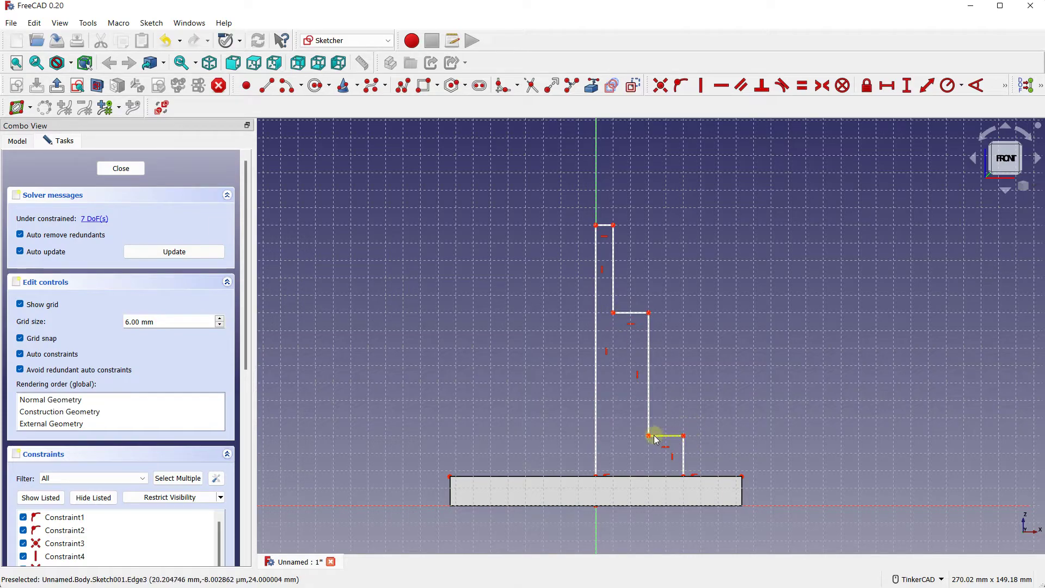
{"action": "left_click_drag", "start_coordinate": [649, 435], "coordinate": [647, 399]}
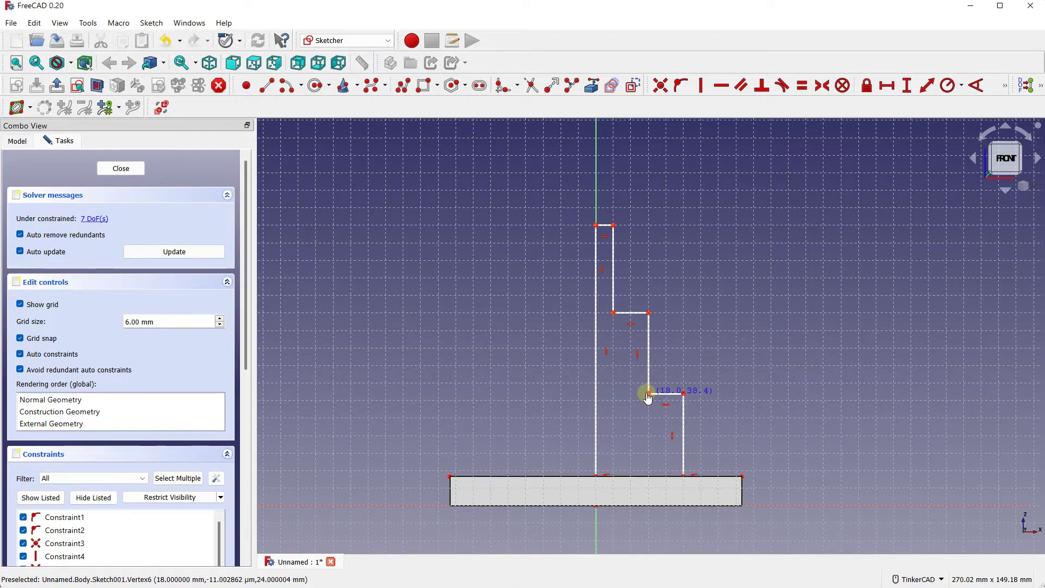
{"action": "mouse_move", "coordinate": [742, 329]}
{"action": "right_mouse_down"}
{"action": "mouse_move", "coordinate": [672, 351]}
{"action": "mouse_move", "coordinate": [707, 351]}
{"action": "right_mouse_up"}
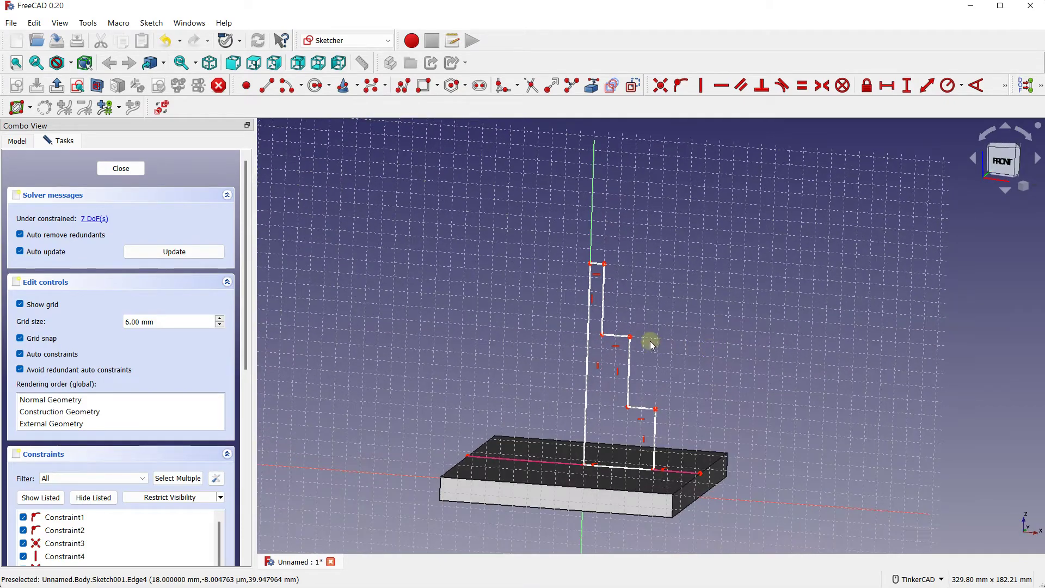
Constrain the profile's left edge to 80 mm height and close Sketch001
{"action": "left_click", "coordinate": [588, 322]}
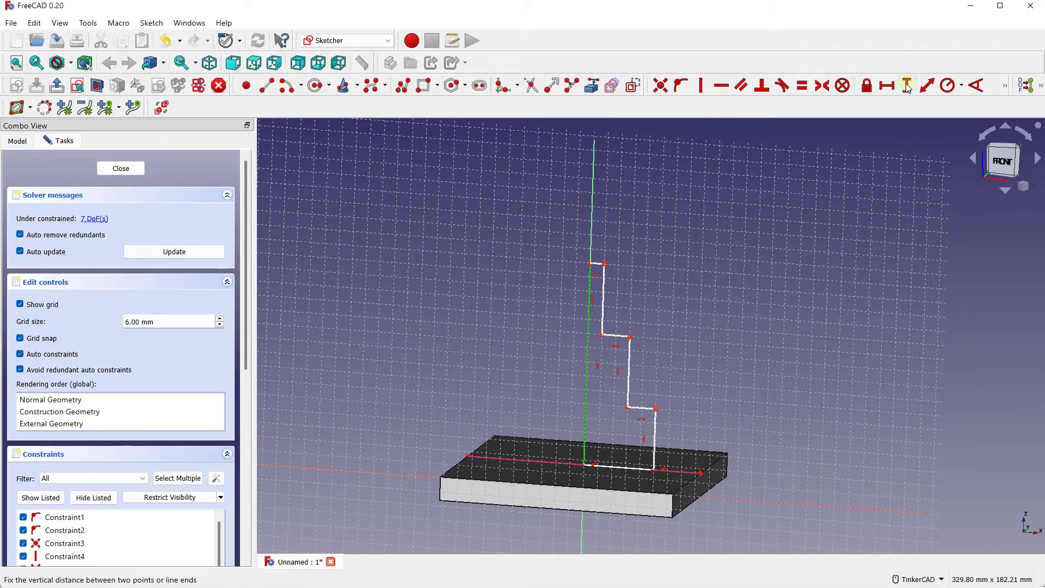
{"action": "left_click", "coordinate": [907, 85]}
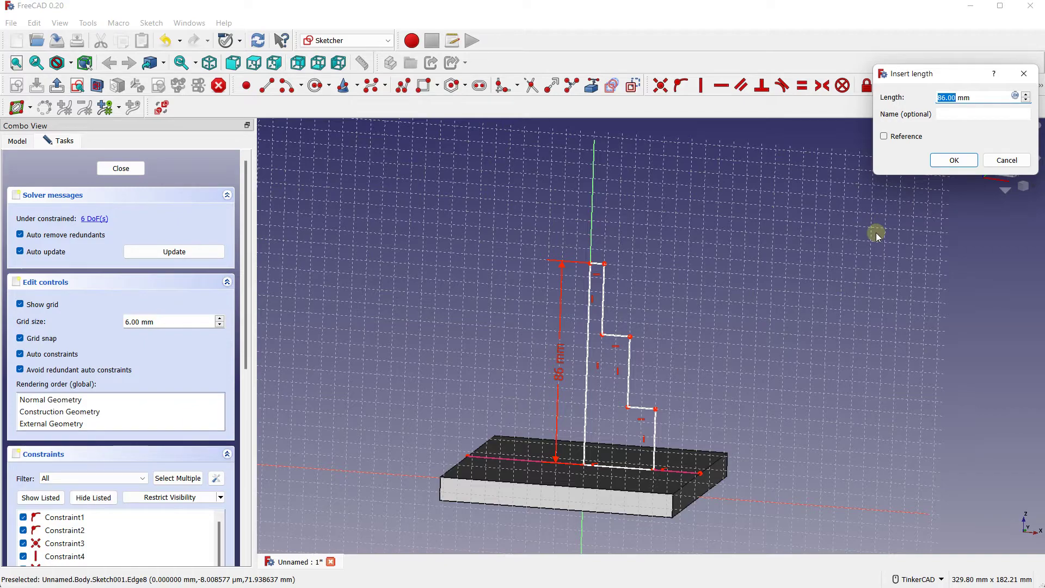
{"action": "left_click", "coordinate": [958, 162]}
{"action": "scroll", "coordinate": [799, 272], "scroll_direction": "down", "scroll_amount": 2}
{"action": "scroll", "coordinate": [784, 275], "scroll_direction": "down", "scroll_amount": 2}
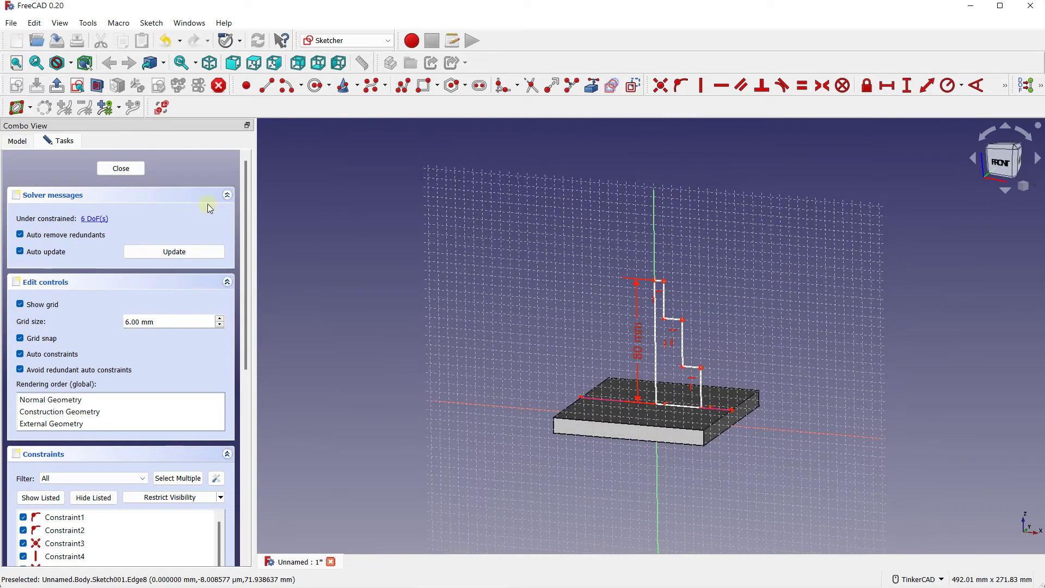
{"action": "left_click", "coordinate": [121, 169]}
{"action": "mouse_move", "coordinate": [741, 274]}
{"action": "right_mouse_down"}
{"action": "mouse_move", "coordinate": [716, 252]}
{"action": "mouse_move", "coordinate": [648, 385]}
{"action": "right_mouse_up"}
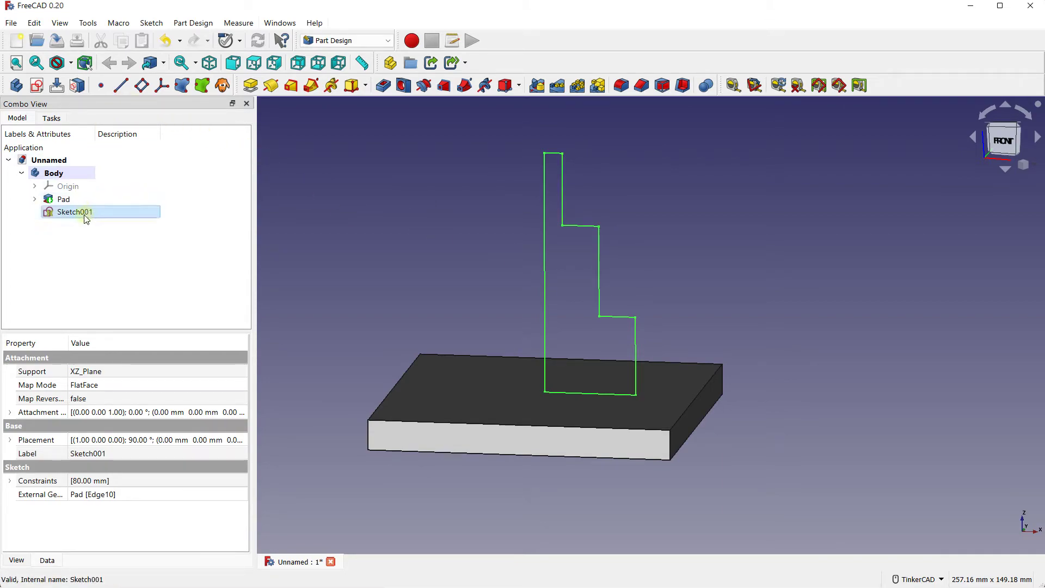
Revolve Sketch001 360° about the vertical sketch axis into a stepped cylinder
{"action": "left_click", "coordinate": [52, 118]}
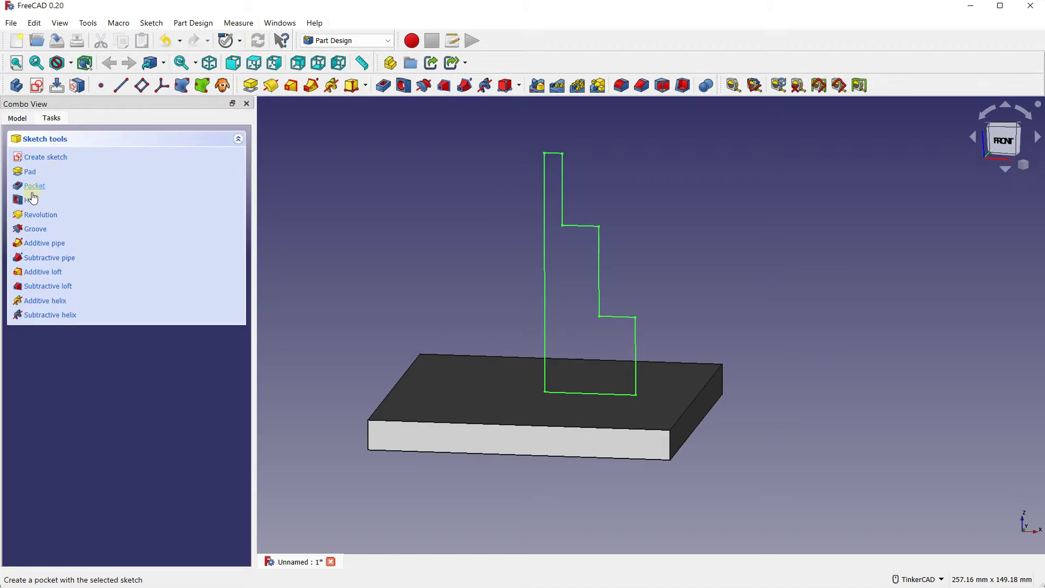
{"action": "left_click", "coordinate": [267, 87]}
{"action": "right_click_drag", "start_coordinate": [707, 328], "coordinate": [653, 338]}
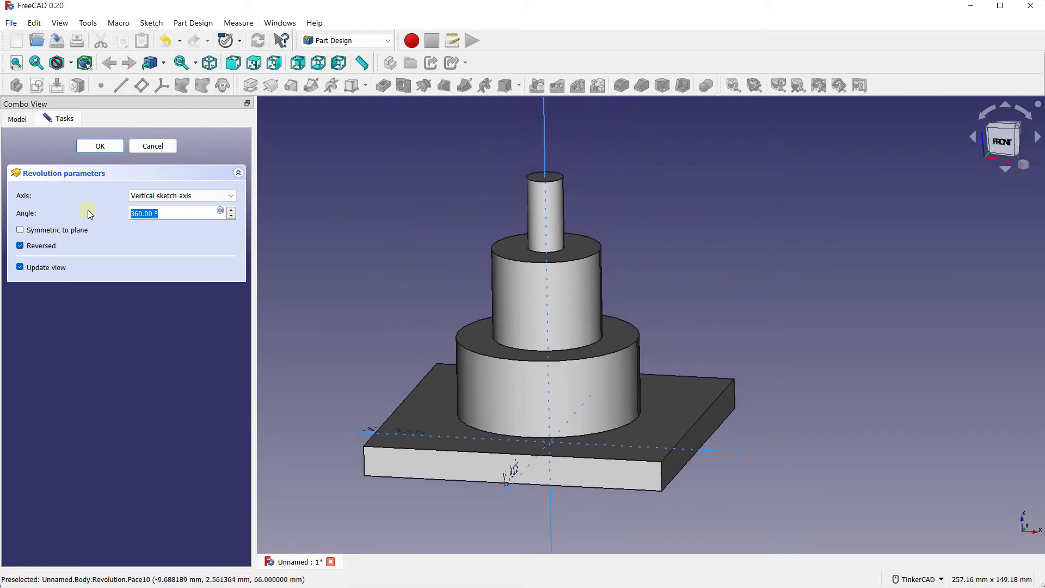
{"action": "left_click", "coordinate": [100, 146]}
{"action": "scroll", "coordinate": [625, 317], "scroll_direction": "down", "scroll_amount": 2}
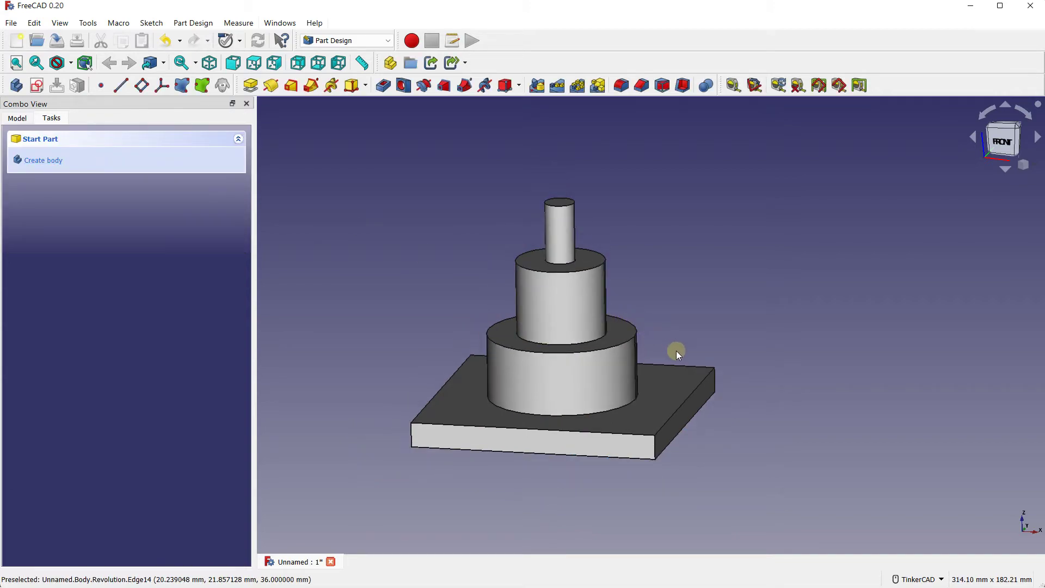
Zoom in and select the bottom circular edge of the lowest cylinder tier
{"action": "right_click_drag", "start_coordinate": [676, 350], "coordinate": [651, 370]}
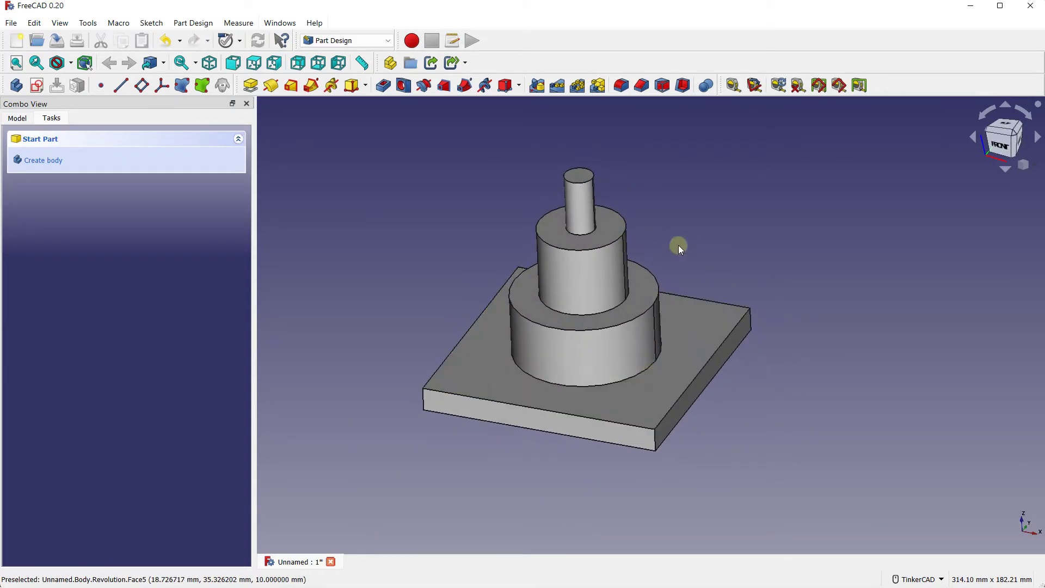
{"action": "right_click_drag", "start_coordinate": [673, 263], "coordinate": [684, 198]}
{"action": "scroll", "coordinate": [512, 375], "scroll_direction": "up", "scroll_amount": 2}
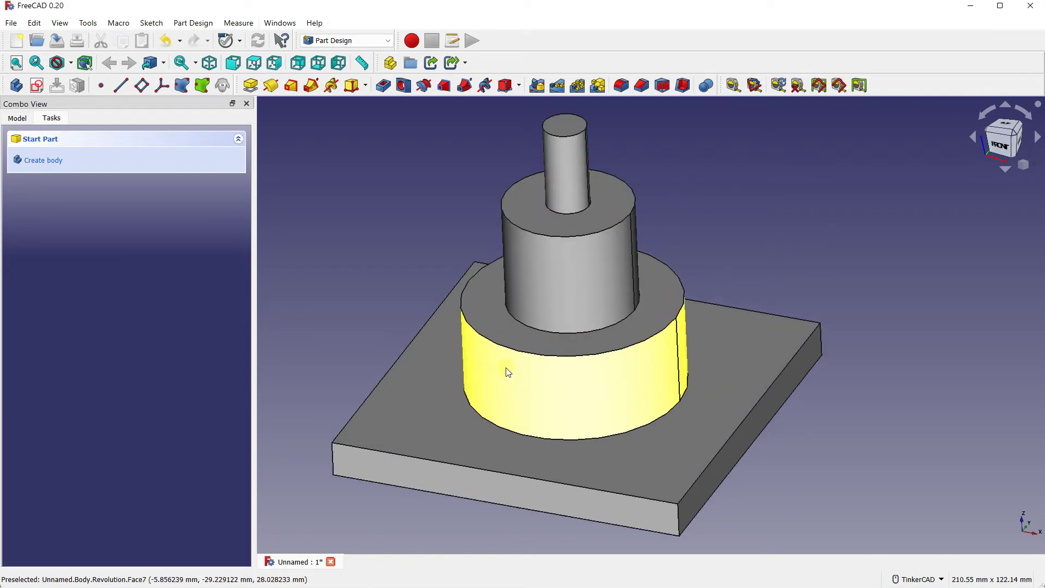
{"action": "scroll", "coordinate": [489, 391], "scroll_direction": "up", "scroll_amount": 2}
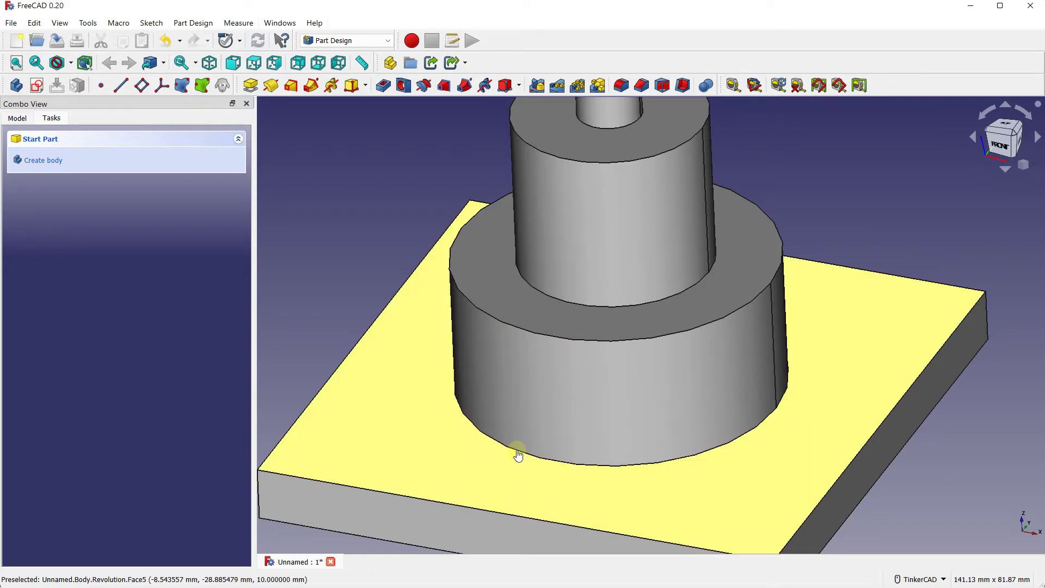
{"action": "left_click", "coordinate": [517, 450]}
{"action": "left_click", "coordinate": [361, 288]}
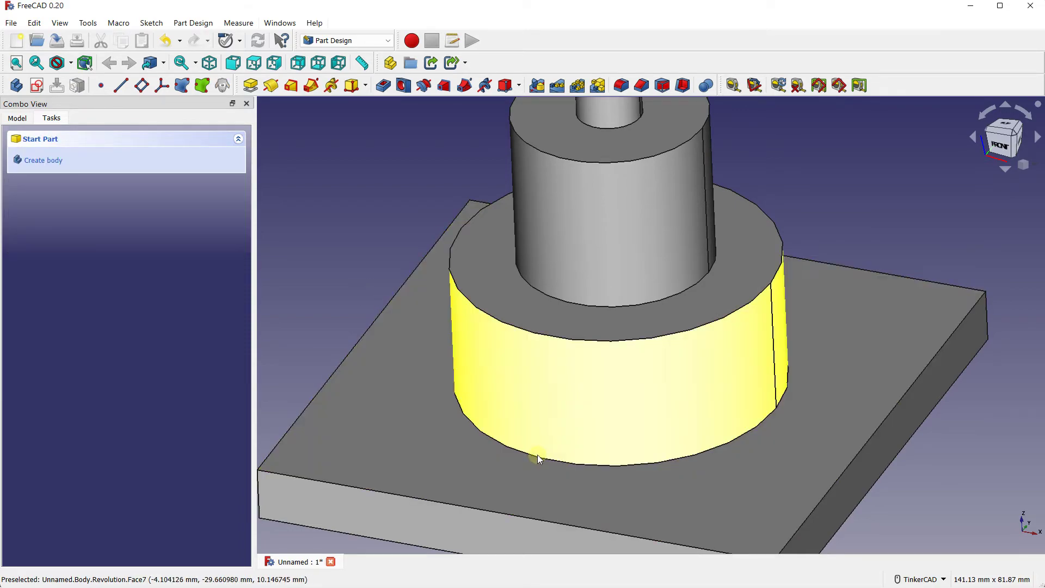
{"action": "left_click", "coordinate": [537, 455]}
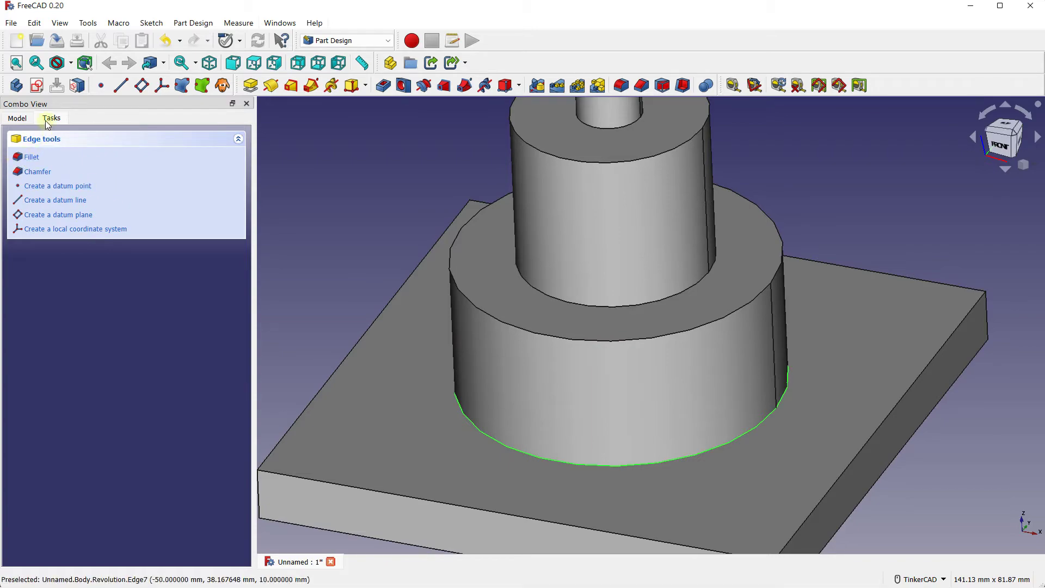
Start a 4 mm fillet on the lowest tier's base edge and add the middle tier's base edge
{"action": "left_click", "coordinate": [31, 158]}
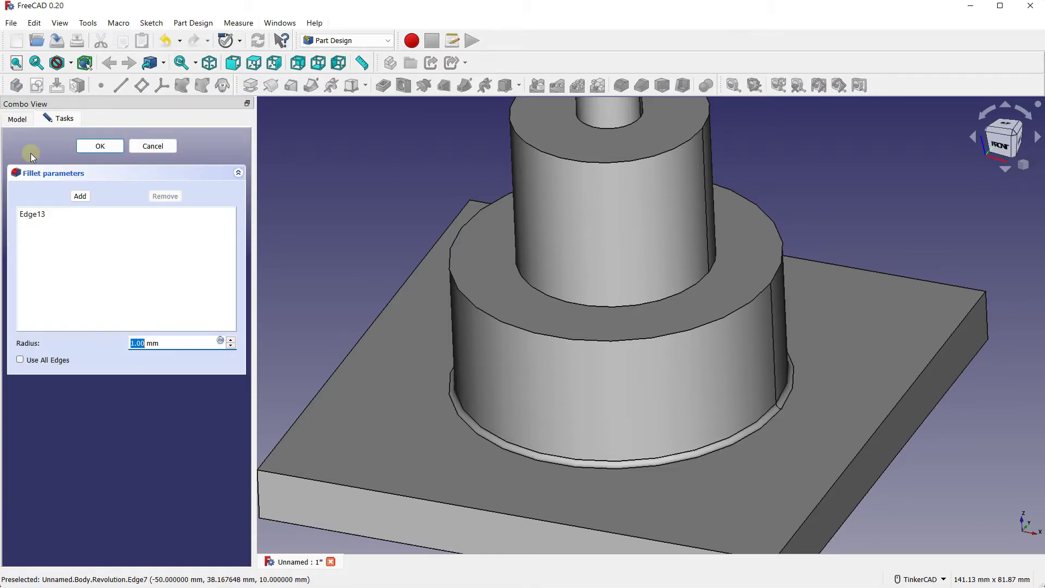
{"action": "left_click", "coordinate": [231, 340]}
{"action": "left_click", "coordinate": [230, 341]}
{"action": "left_click", "coordinate": [230, 340]}
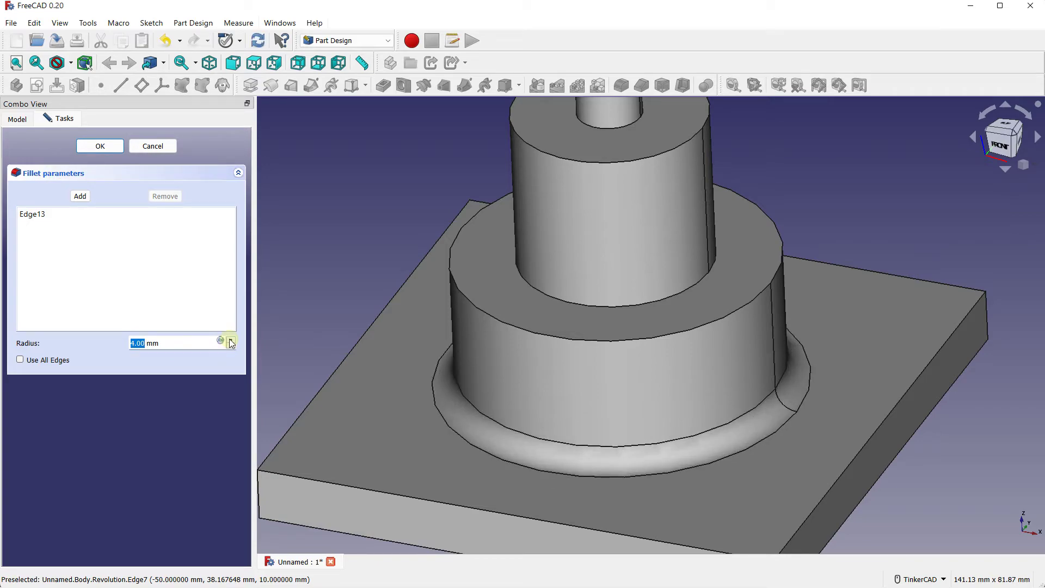
{"action": "left_click", "coordinate": [79, 197]}
{"action": "left_click", "coordinate": [569, 301]}
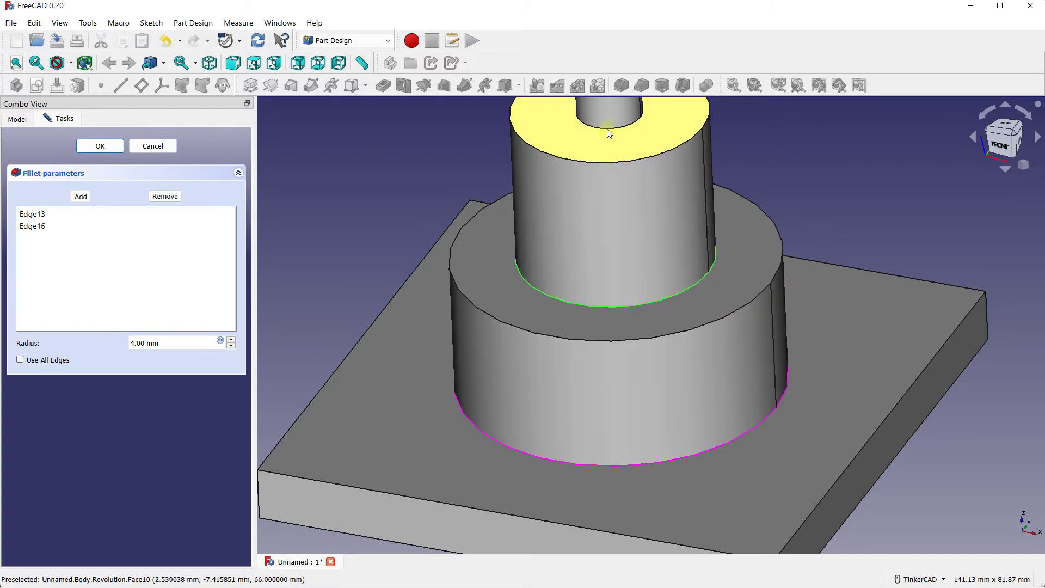
{"action": "left_click", "coordinate": [82, 196]}
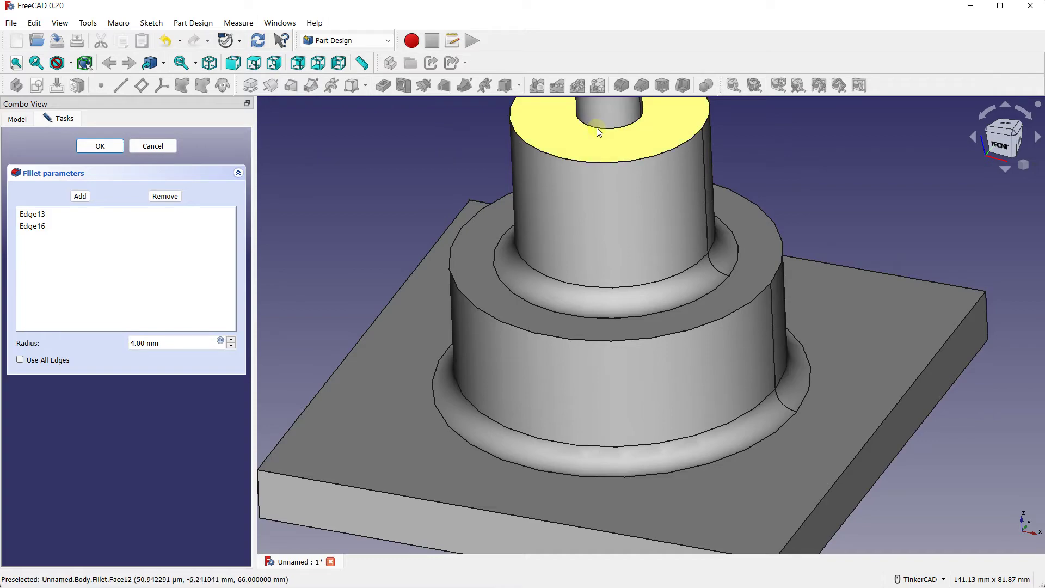
Confirm the 4 mm fillet and select the edge at the shaft's base
{"action": "left_click", "coordinate": [599, 127]}
{"action": "scroll", "coordinate": [585, 179], "scroll_direction": "down", "scroll_amount": 3}
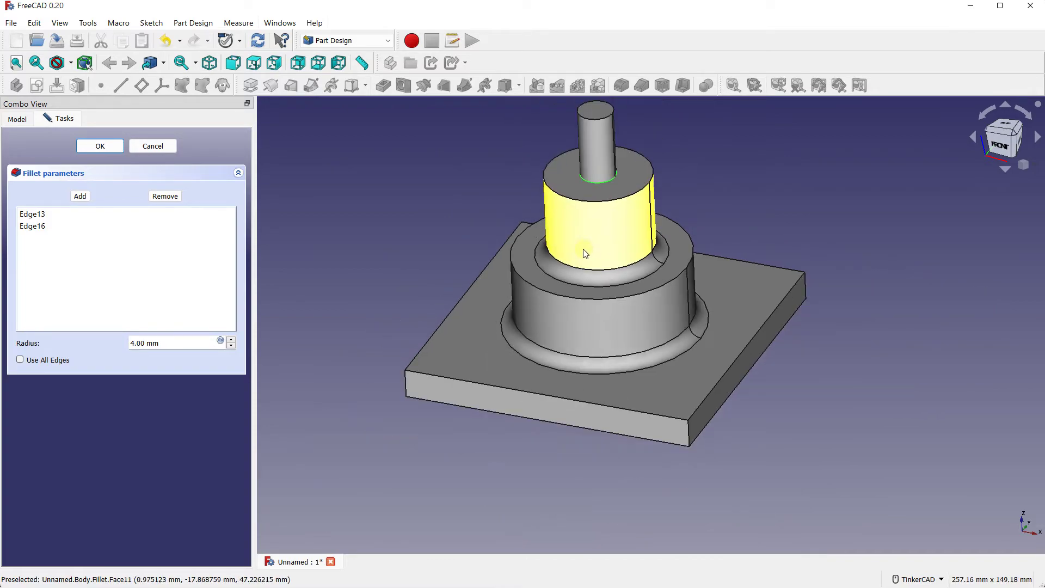
{"action": "left_click", "coordinate": [102, 147]}
{"action": "scroll", "coordinate": [536, 263], "scroll_direction": "up", "scroll_amount": 2}
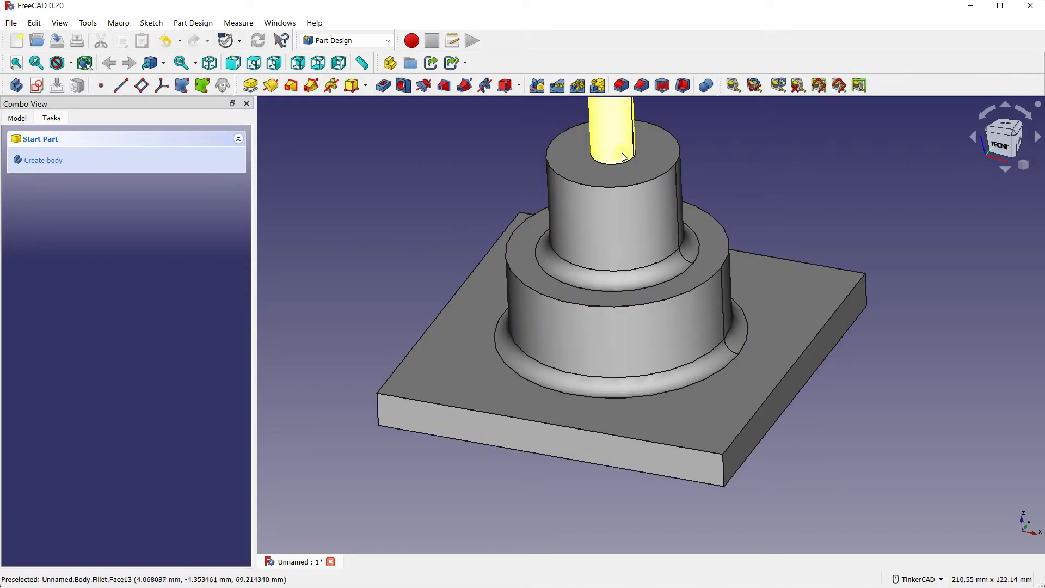
{"action": "scroll", "coordinate": [784, 158], "scroll_direction": "up", "scroll_amount": 3}
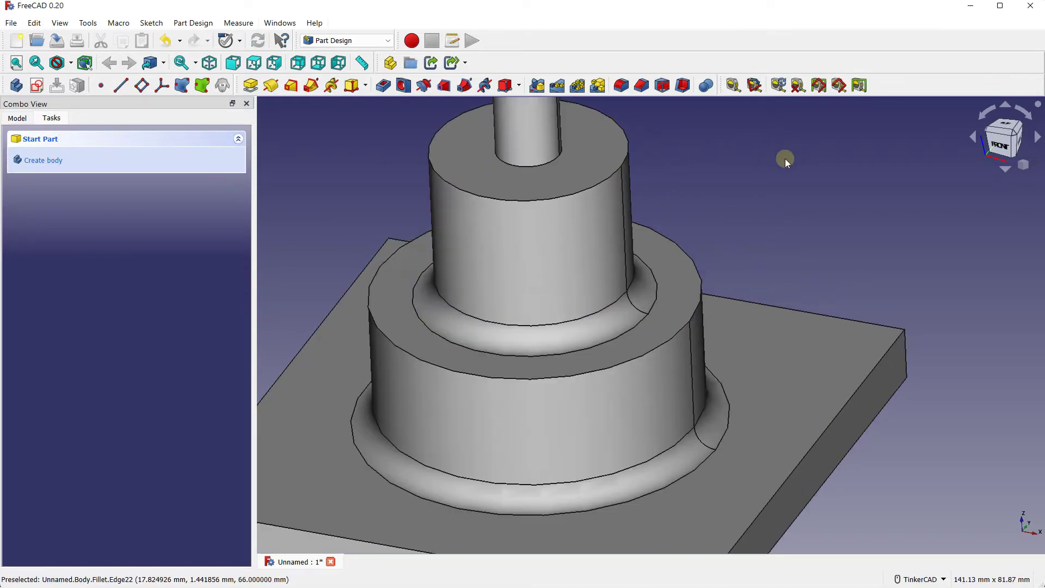
{"action": "left_click", "coordinate": [545, 162]}
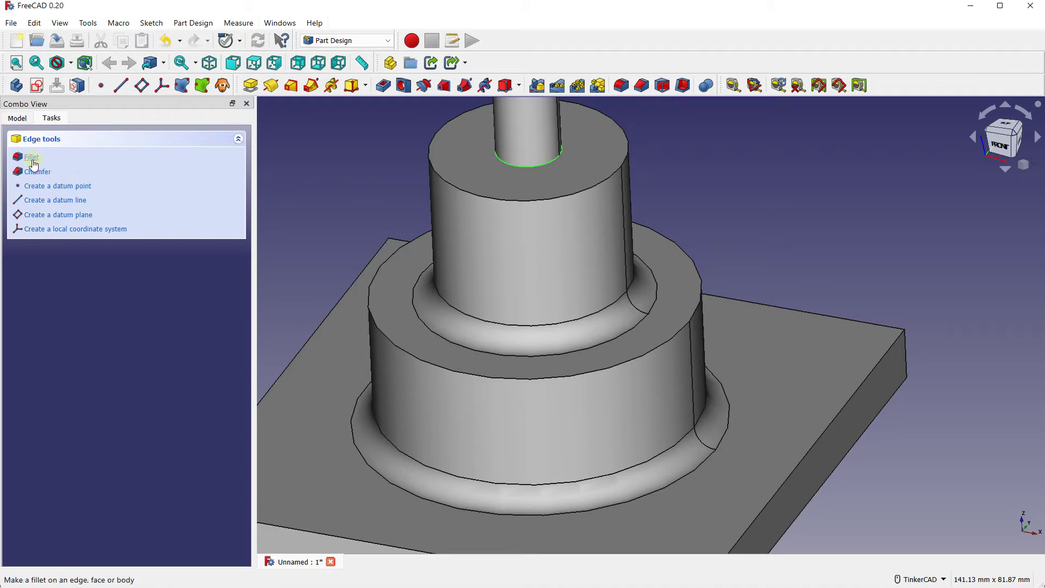
Round the shaft's base edge with a 2 mm fillet
{"action": "left_click", "coordinate": [32, 157]}
{"action": "left_click", "coordinate": [232, 338]}
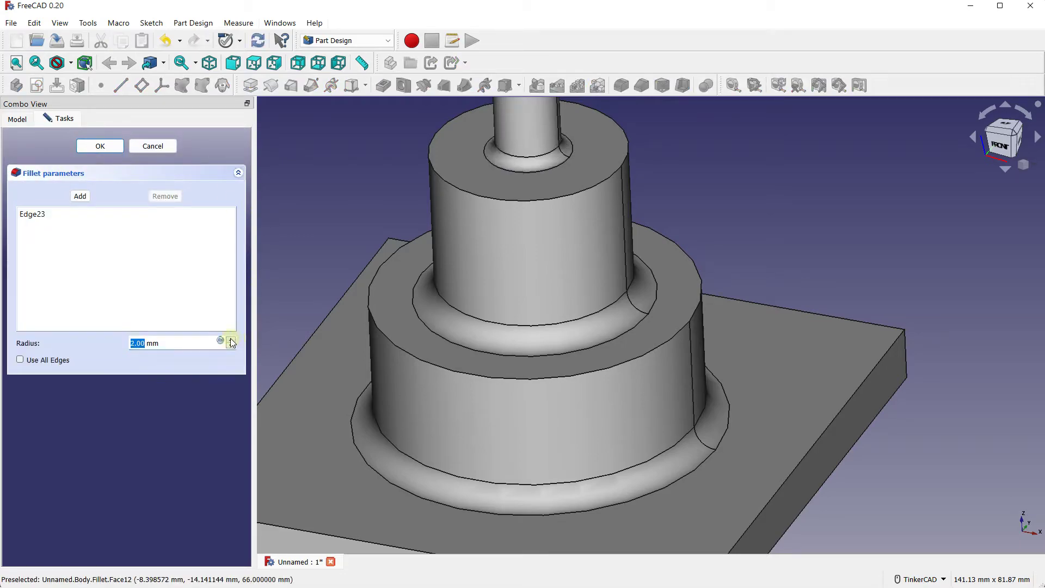
{"action": "left_click", "coordinate": [111, 147]}
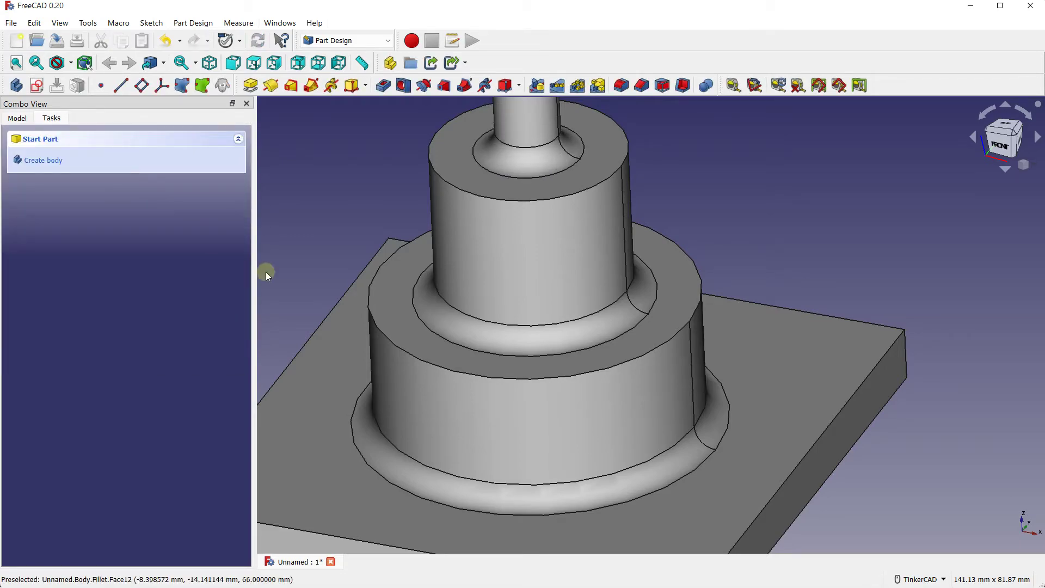
{"action": "scroll", "coordinate": [495, 335], "scroll_direction": "down", "scroll_amount": 3}
Select the plate's top face and start a new sketch on it
{"action": "mouse_move", "coordinate": [671, 242]}
{"action": "right_mouse_down"}
{"action": "mouse_move", "coordinate": [662, 286]}
{"action": "mouse_move", "coordinate": [648, 287]}
{"action": "mouse_move", "coordinate": [632, 246]}
{"action": "right_mouse_up"}
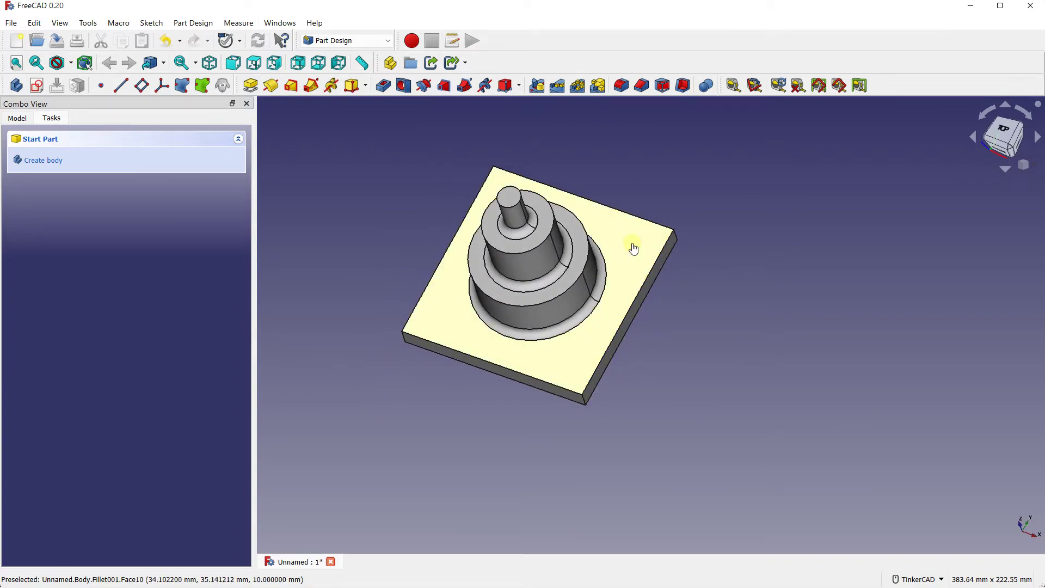
{"action": "left_click", "coordinate": [634, 248]}
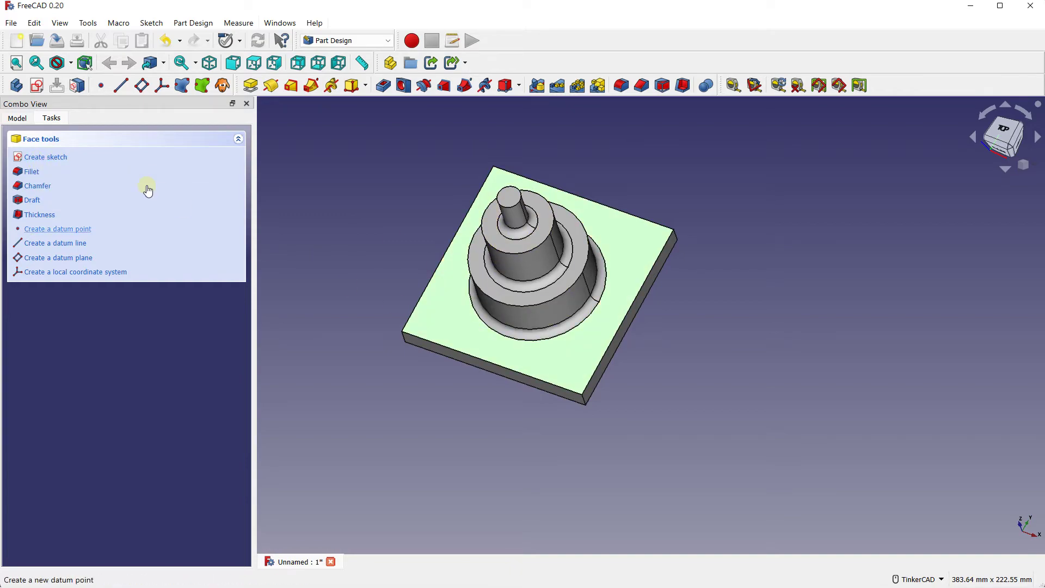
{"action": "left_click", "coordinate": [48, 158]}
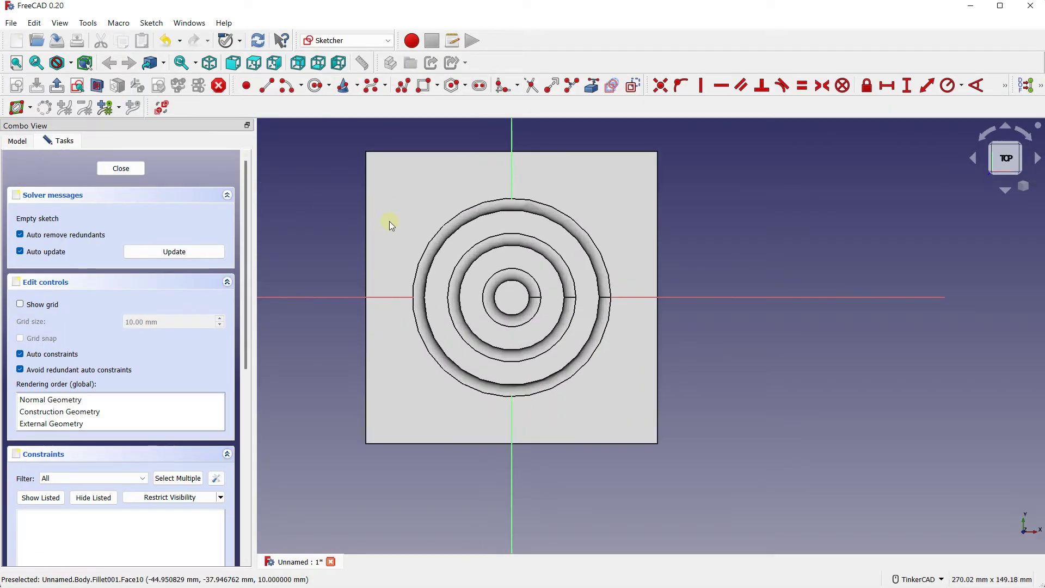
Turn on the sketch grid and draw a circle near the plate's top-left corner
{"action": "left_click", "coordinate": [36, 304]}
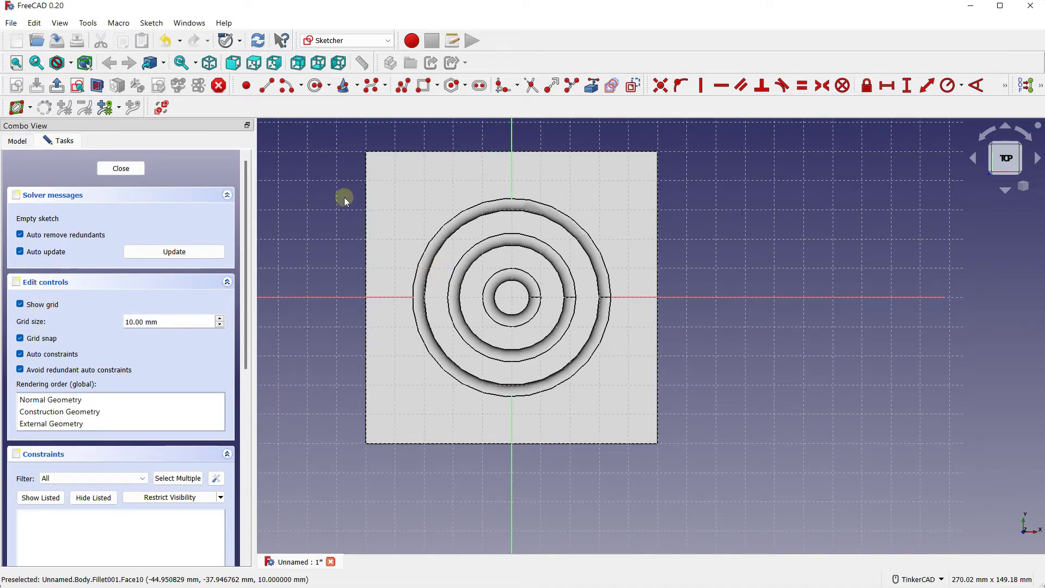
{"action": "scroll", "coordinate": [399, 188], "scroll_direction": "up", "scroll_amount": 2}
{"action": "scroll", "coordinate": [384, 173], "scroll_direction": "up", "scroll_amount": 1}
{"action": "scroll", "coordinate": [388, 180], "scroll_direction": "up", "scroll_amount": 1}
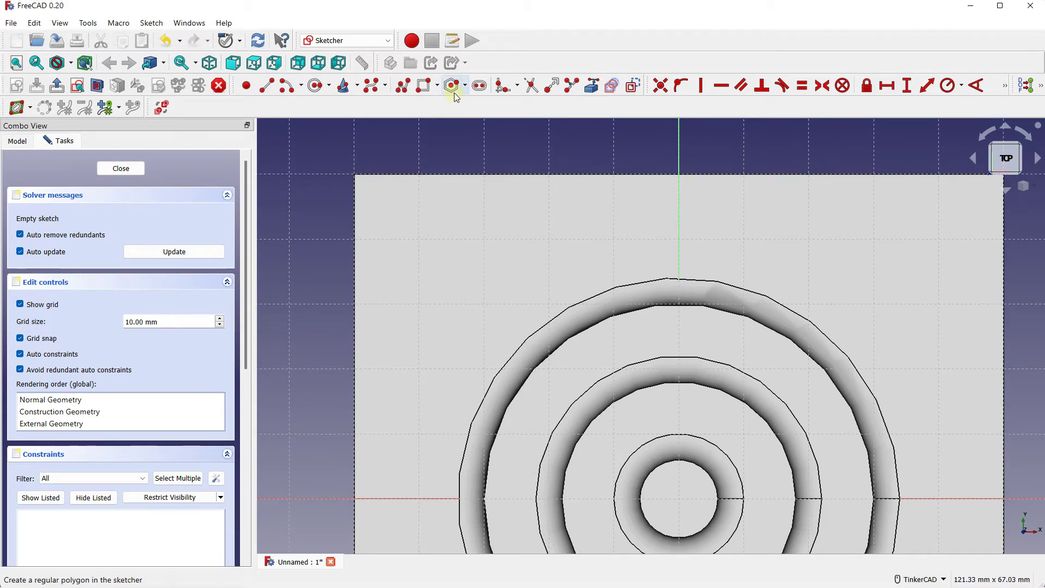
{"action": "left_click", "coordinate": [315, 87]}
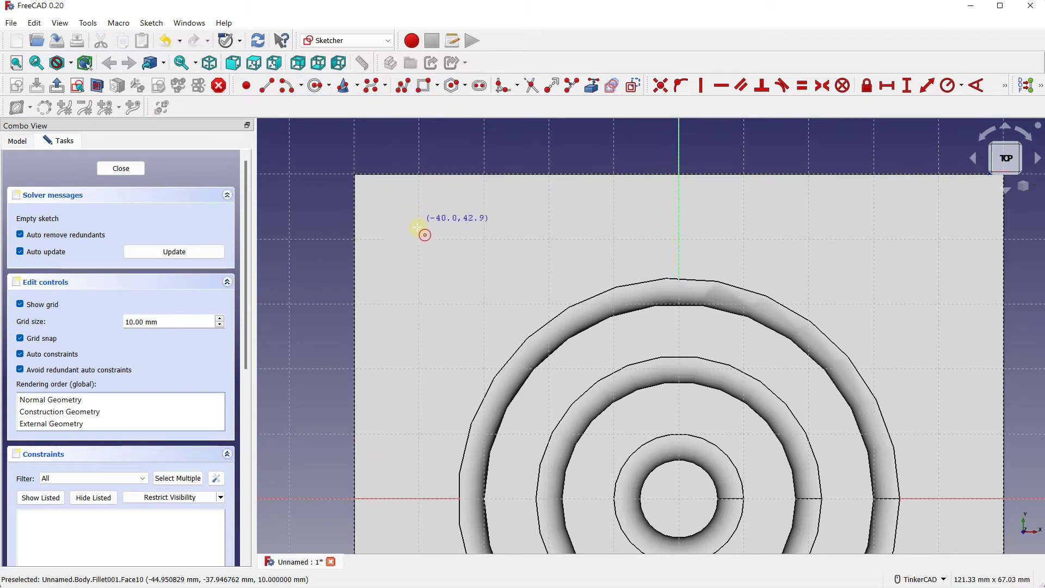
{"action": "scroll", "coordinate": [419, 239], "scroll_direction": "up", "scroll_amount": 2}
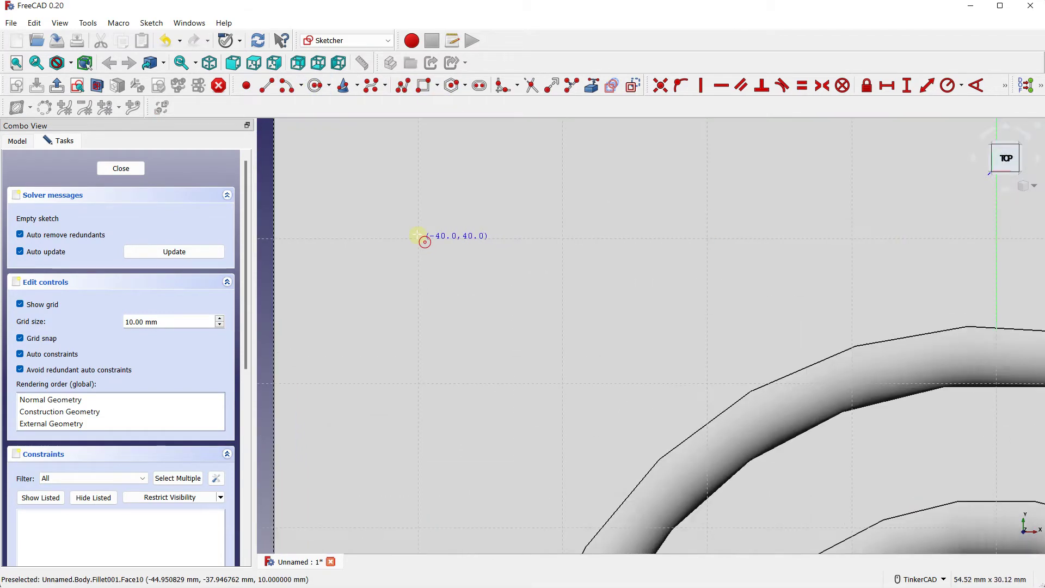
{"action": "left_click", "coordinate": [418, 174]}
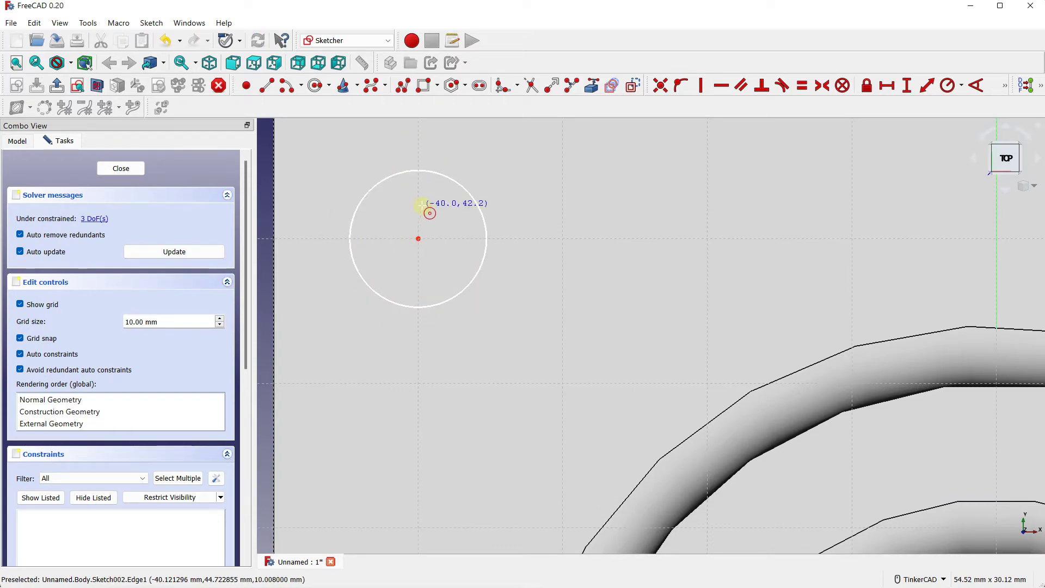
Constrain the circle to a 4 mm radius
{"action": "left_click", "coordinate": [412, 173]}
{"action": "scroll", "coordinate": [463, 234], "scroll_direction": "down", "scroll_amount": 5}
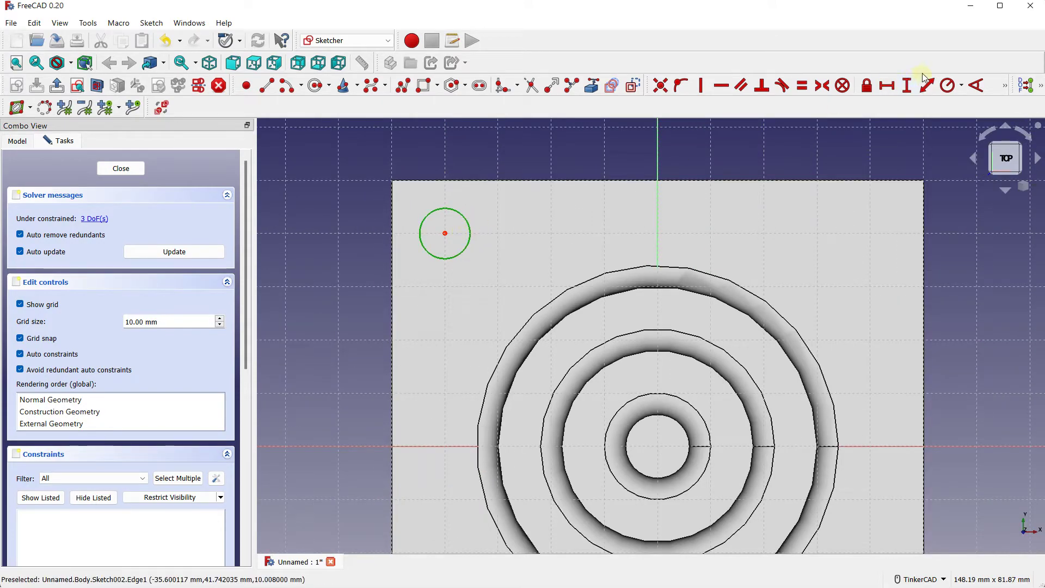
{"action": "left_click", "coordinate": [948, 87]}
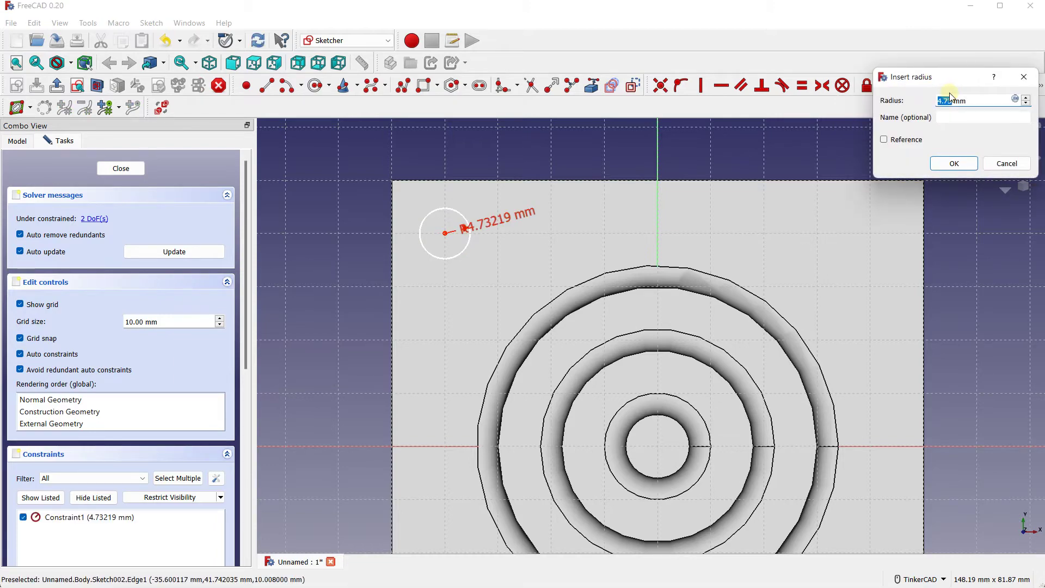
{"action": "left_click", "coordinate": [953, 163]}
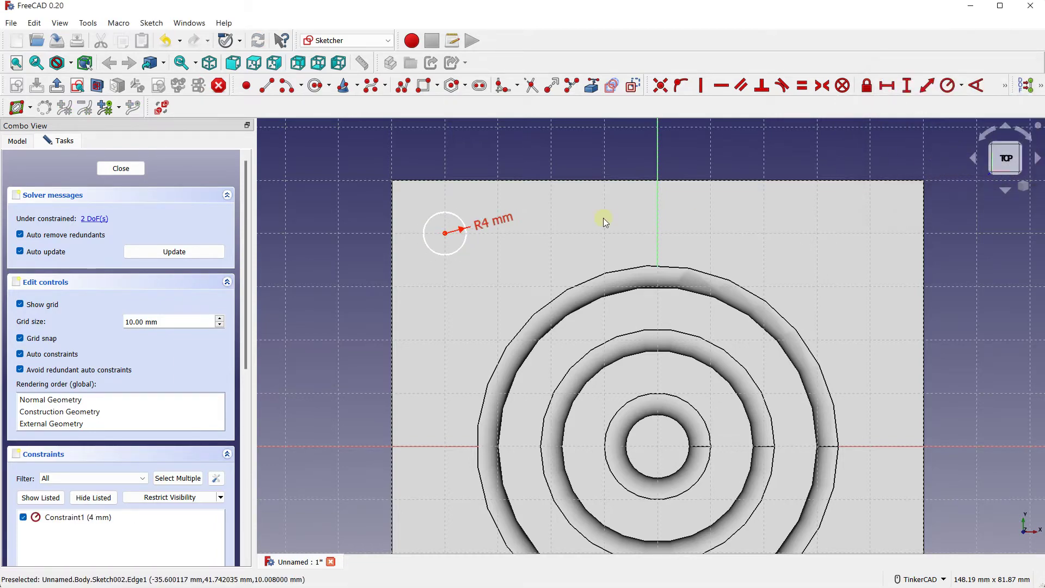
{"action": "scroll", "coordinate": [602, 217], "scroll_direction": "down", "scroll_amount": 3}
{"action": "mouse_move", "coordinate": [665, 261]}
{"action": "right_mouse_down"}
{"action": "mouse_move", "coordinate": [677, 217]}
{"action": "mouse_move", "coordinate": [710, 211]}
{"action": "right_mouse_up"}
{"action": "key", "text": "2"}
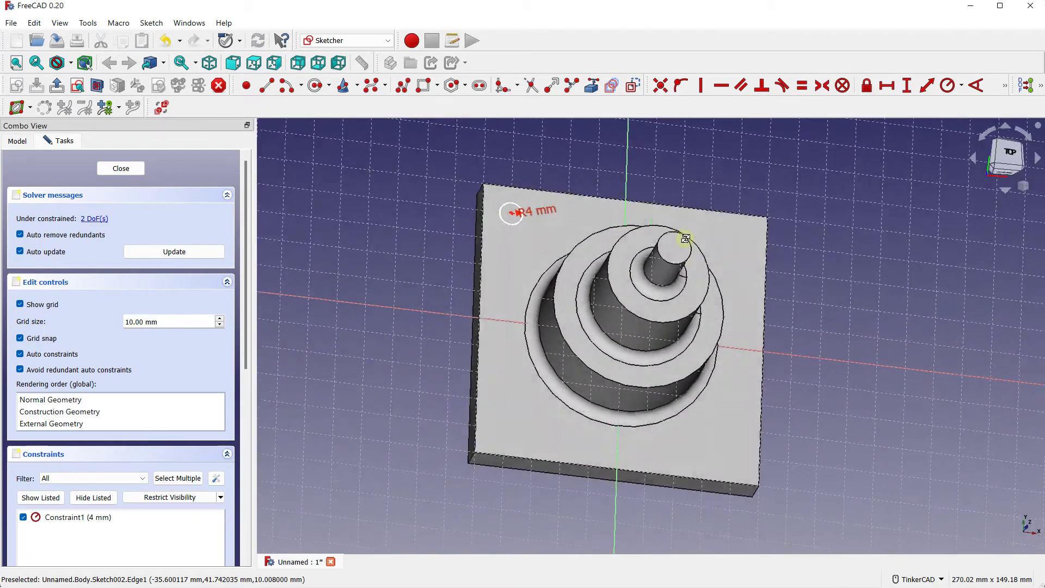
{"action": "scroll", "coordinate": [490, 245], "scroll_direction": "up", "scroll_amount": 4}
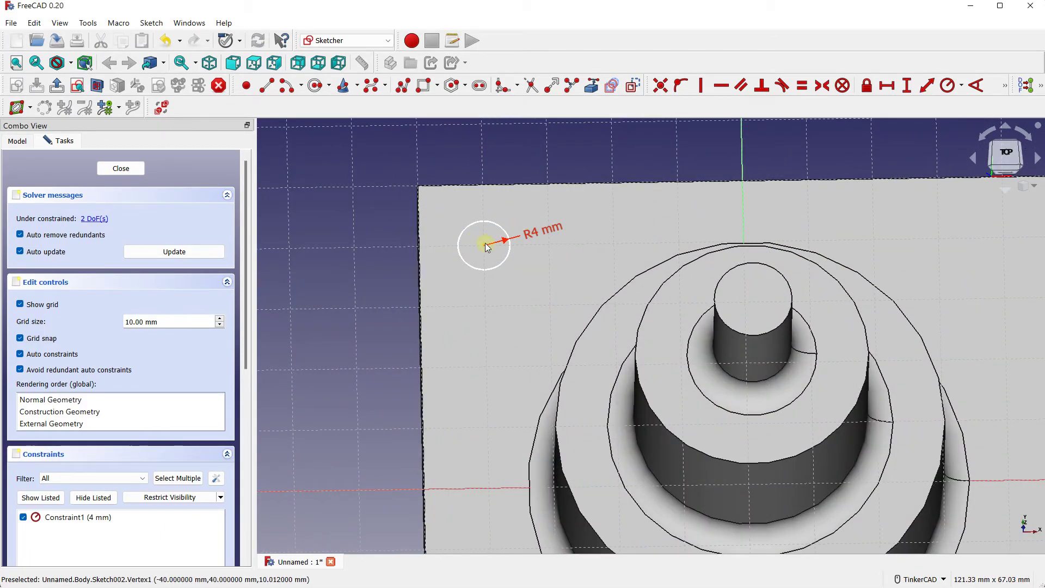
Reduce the grid to 6 mm, drag the circle closer to the corner, and close the sketch
{"action": "left_click", "coordinate": [220, 324]}
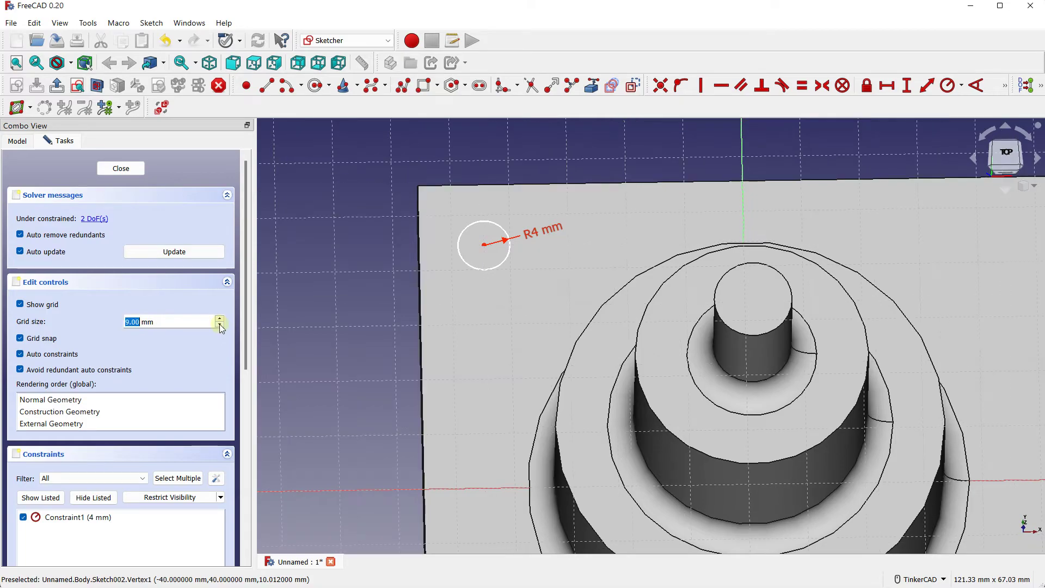
{"action": "right_click_drag", "start_coordinate": [476, 343], "coordinate": [472, 354]}
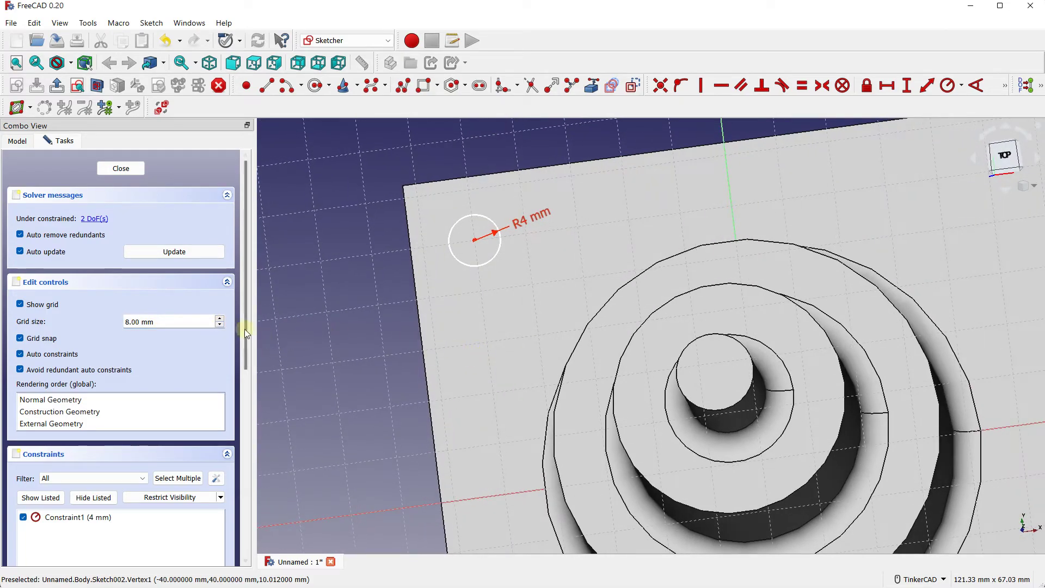
{"action": "left_click", "coordinate": [220, 324]}
{"action": "mouse_move", "coordinate": [536, 291]}
{"action": "right_mouse_down"}
{"action": "mouse_move", "coordinate": [569, 301]}
{"action": "mouse_move", "coordinate": [539, 280]}
{"action": "right_mouse_up"}
{"action": "left_click_drag", "start_coordinate": [475, 243], "coordinate": [464, 239]}
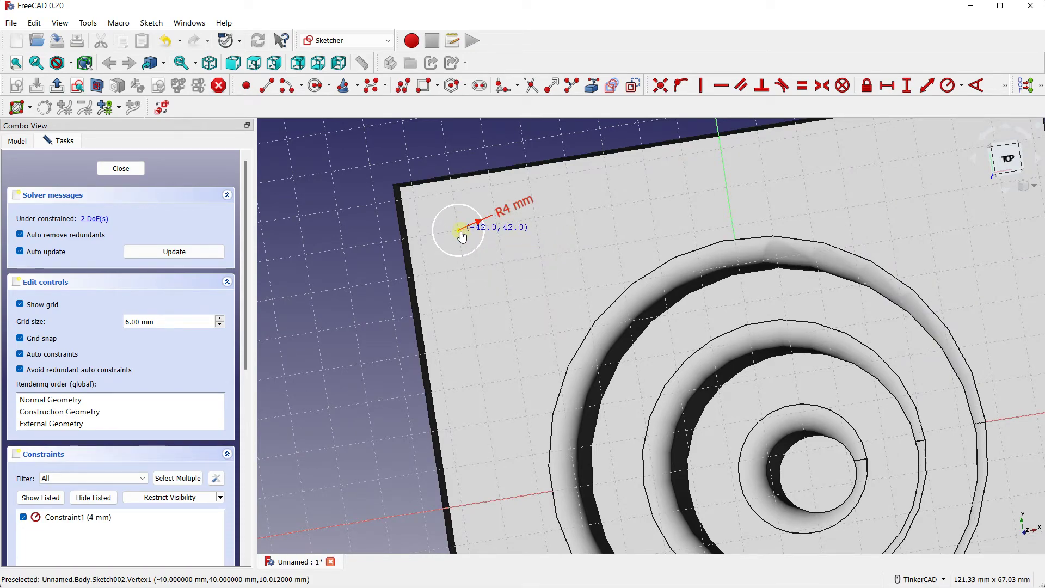
{"action": "scroll", "coordinate": [461, 236], "scroll_direction": "down", "scroll_amount": 4}
{"action": "right_click_drag", "start_coordinate": [494, 255], "coordinate": [492, 260]}
{"action": "scroll", "coordinate": [179, 321], "scroll_direction": "up", "scroll_amount": 4}
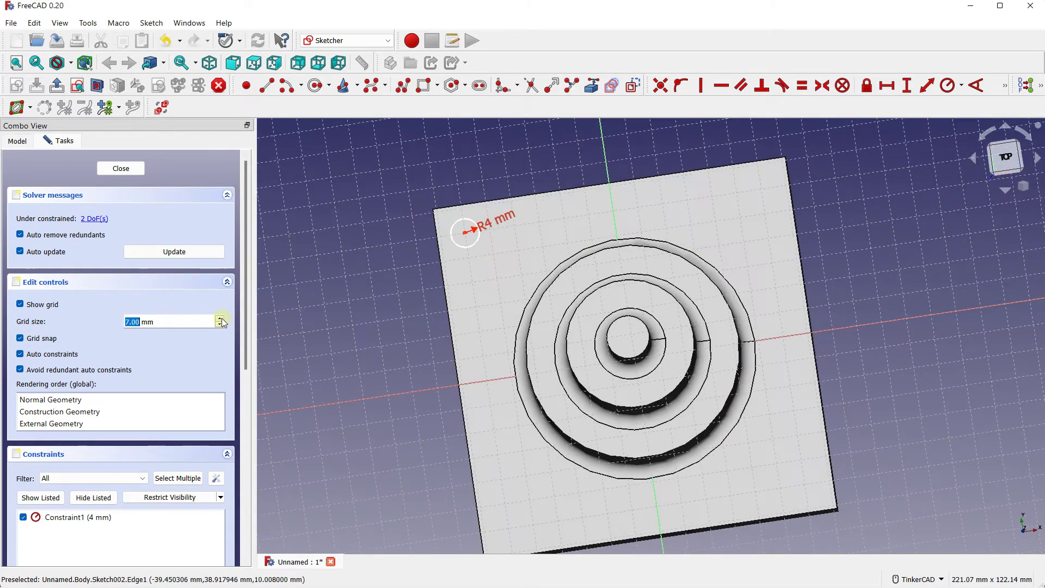
{"action": "left_click", "coordinate": [117, 168]}
{"action": "mouse_move", "coordinate": [393, 357]}
{"action": "right_mouse_down"}
{"action": "mouse_move", "coordinate": [465, 365]}
{"action": "mouse_move", "coordinate": [474, 357]}
{"action": "right_mouse_up"}
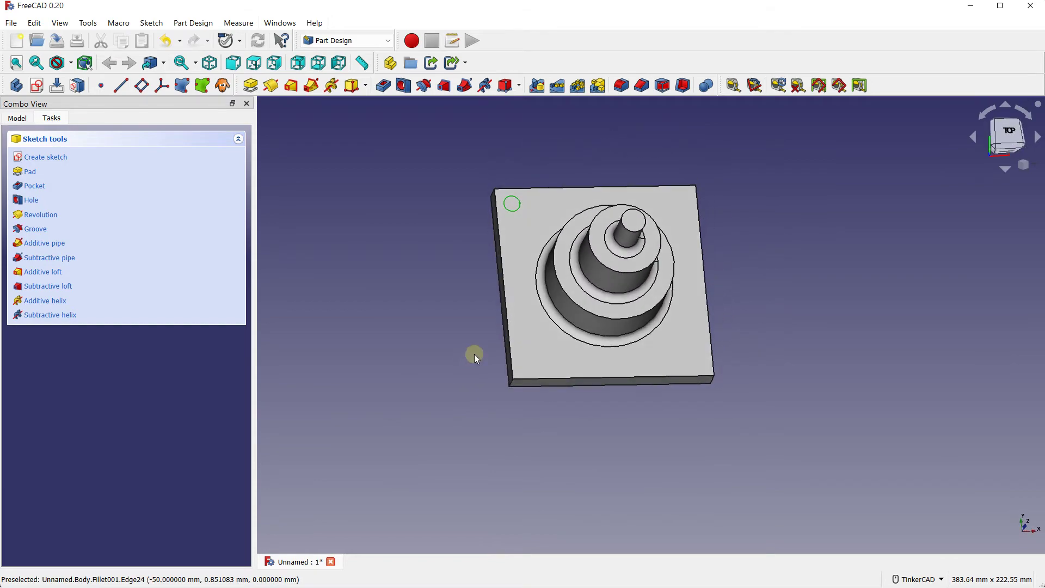
Pocket the 4 mm corner circle Through all to cut a hole through the plate
{"action": "scroll", "coordinate": [509, 265], "scroll_direction": "up", "scroll_amount": 3}
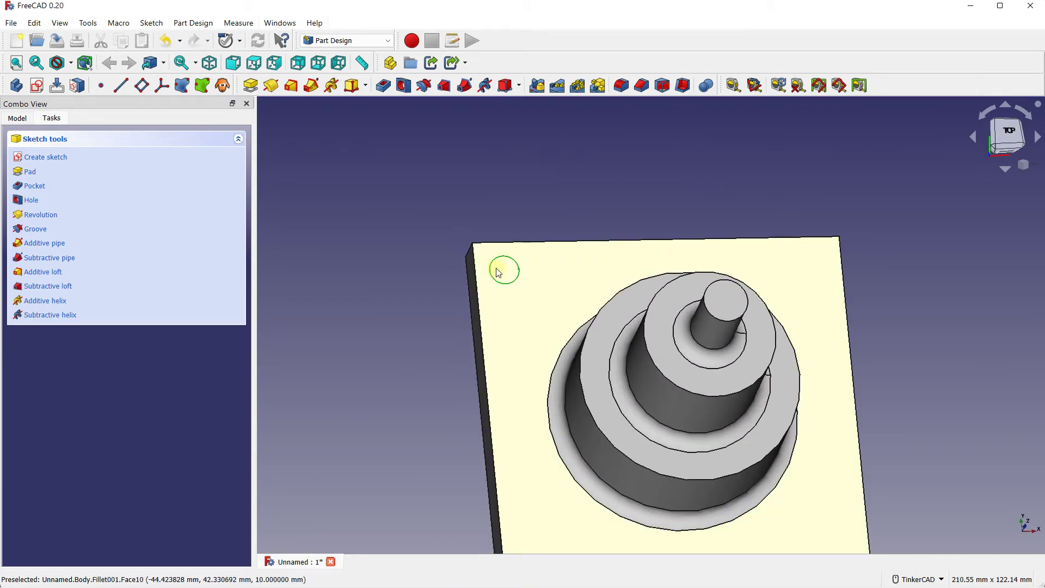
{"action": "left_click", "coordinate": [24, 118]}
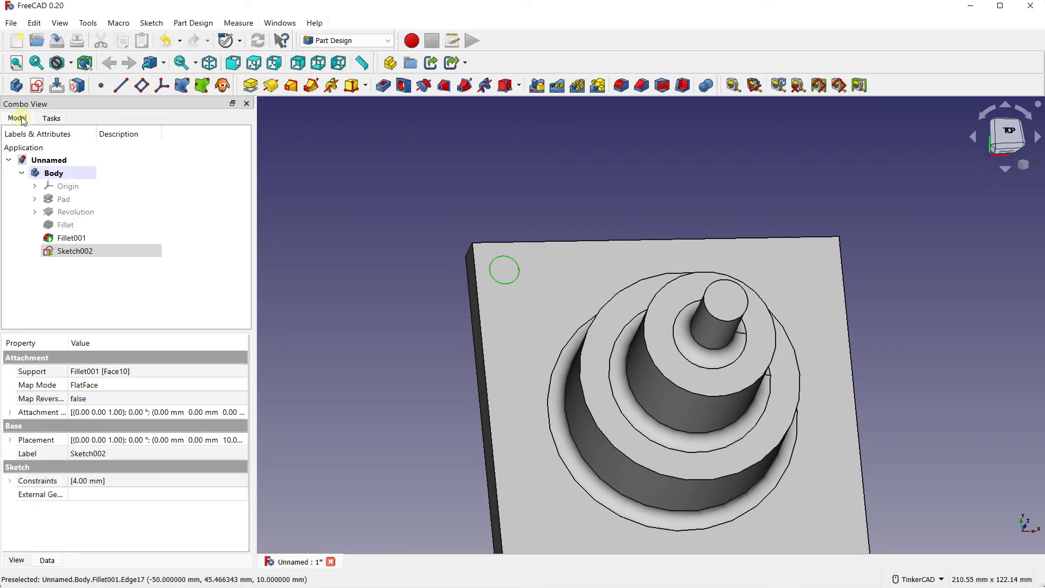
{"action": "left_click", "coordinate": [49, 119]}
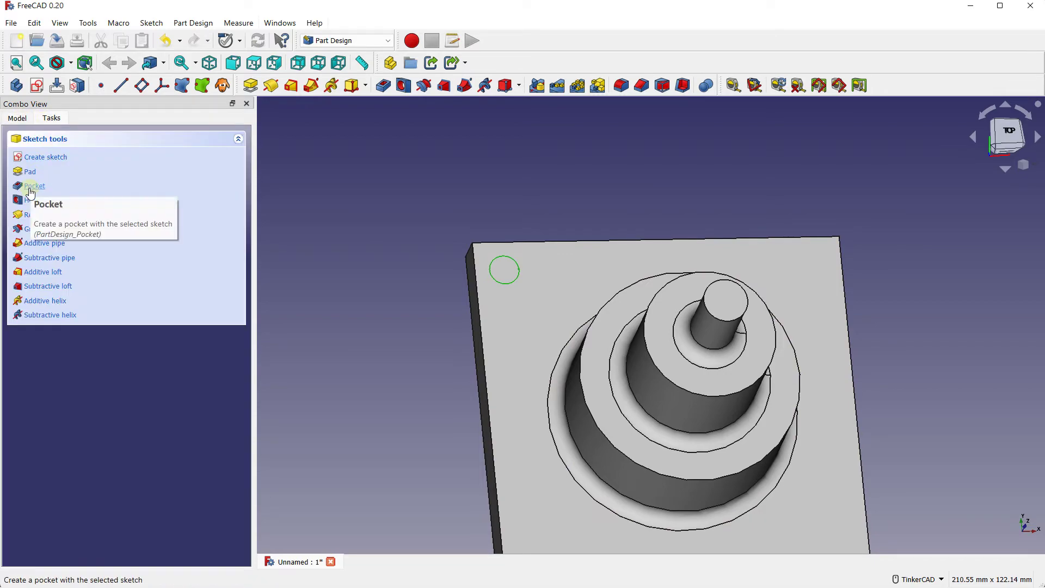
{"action": "left_click", "coordinate": [383, 85]}
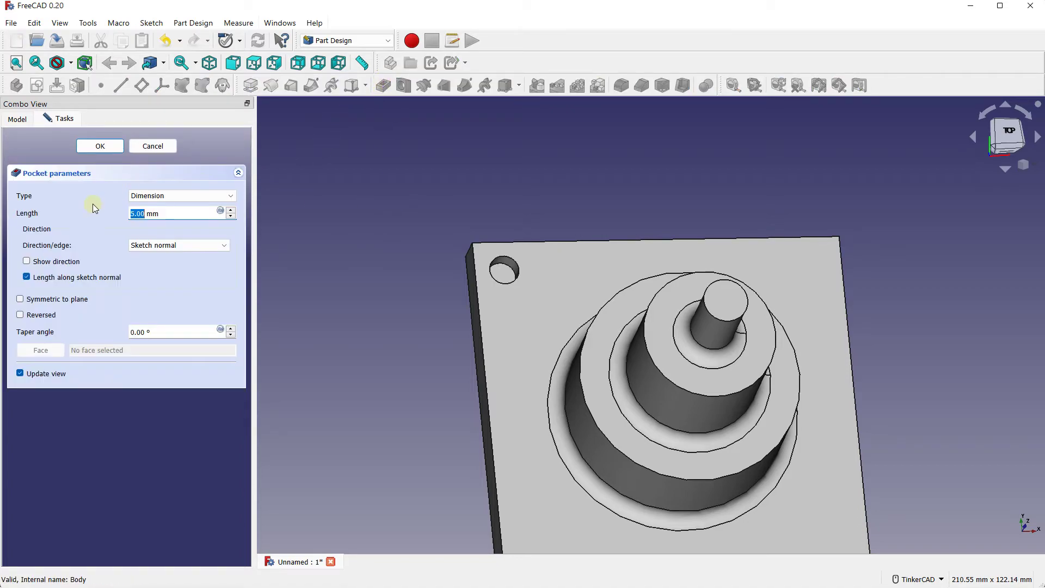
{"action": "left_click", "coordinate": [159, 197]}
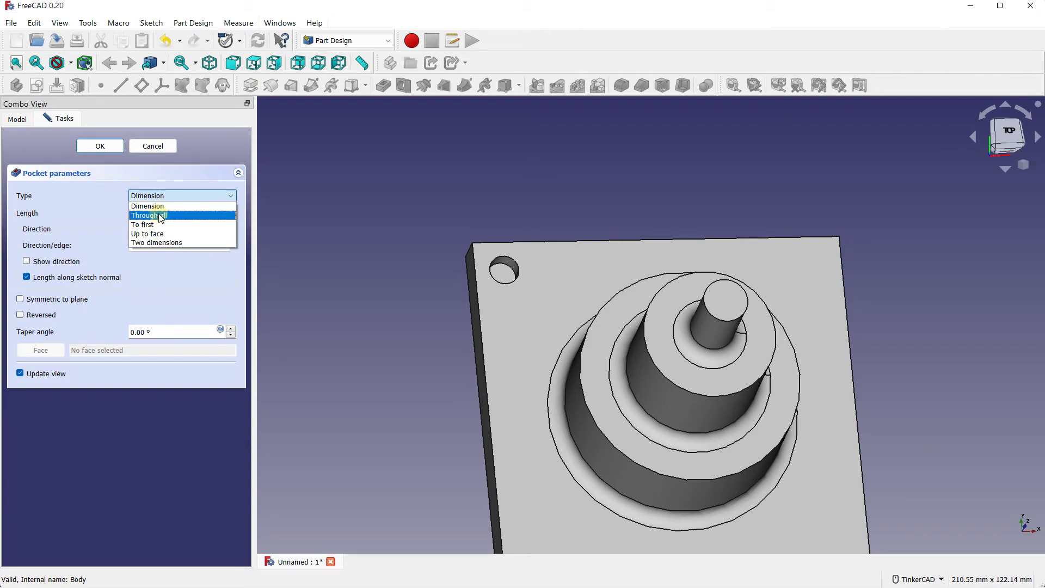
{"action": "left_click", "coordinate": [159, 215]}
{"action": "mouse_move", "coordinate": [532, 286]}
{"action": "right_mouse_down"}
{"action": "mouse_move", "coordinate": [506, 315]}
{"action": "mouse_move", "coordinate": [497, 266]}
{"action": "right_mouse_up"}
{"action": "scroll", "coordinate": [498, 264], "scroll_direction": "up", "scroll_amount": 4}
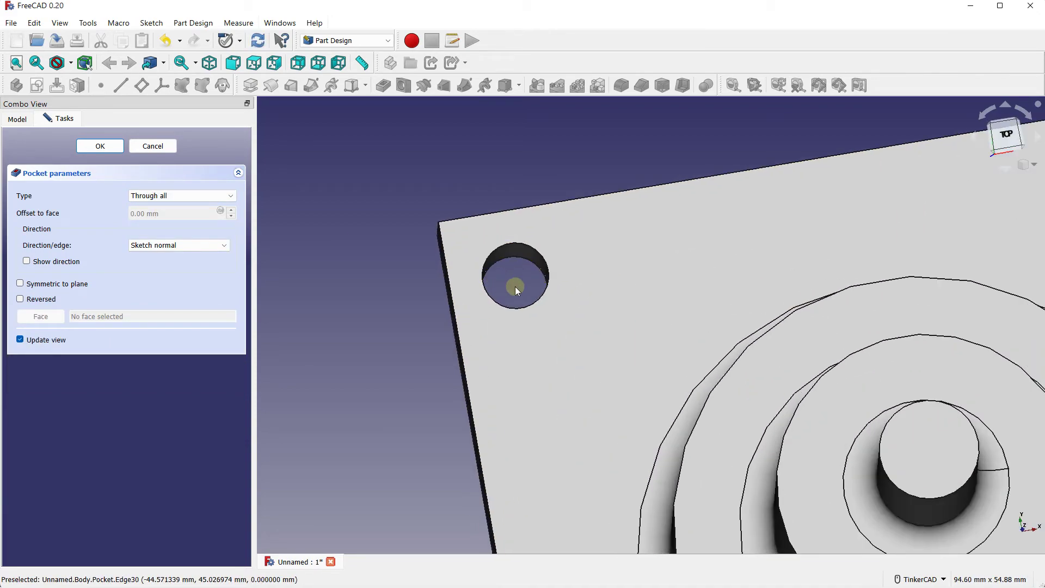
{"action": "left_click", "coordinate": [106, 145]}
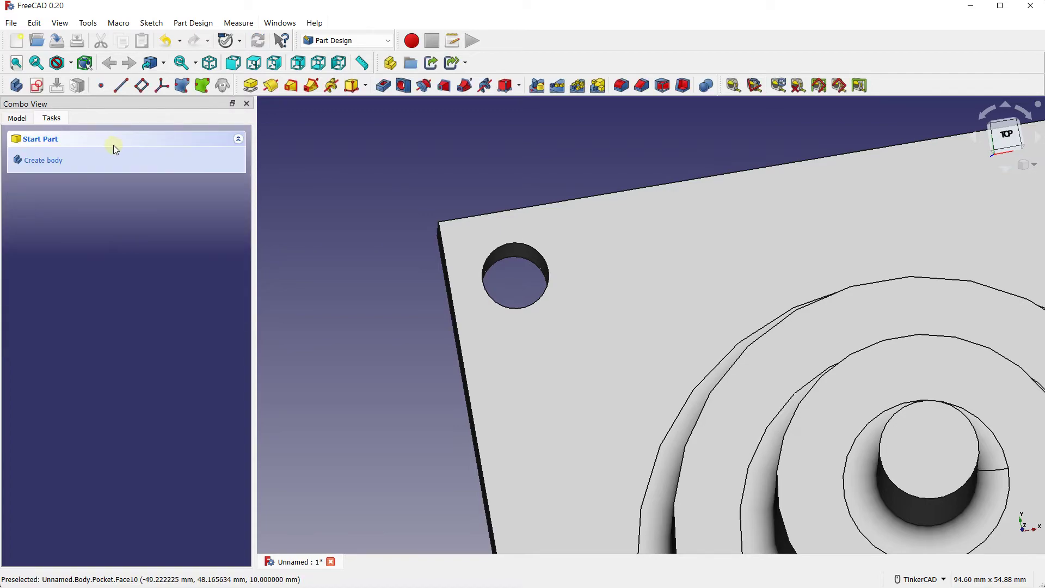
Switch to the top view of the plate and start a PolarPattern
{"action": "scroll", "coordinate": [655, 265], "scroll_direction": "down", "scroll_amount": 4}
{"action": "scroll", "coordinate": [655, 265], "scroll_direction": "down", "scroll_amount": 3}
{"action": "right_click_drag", "start_coordinate": [655, 265], "coordinate": [575, 271]}
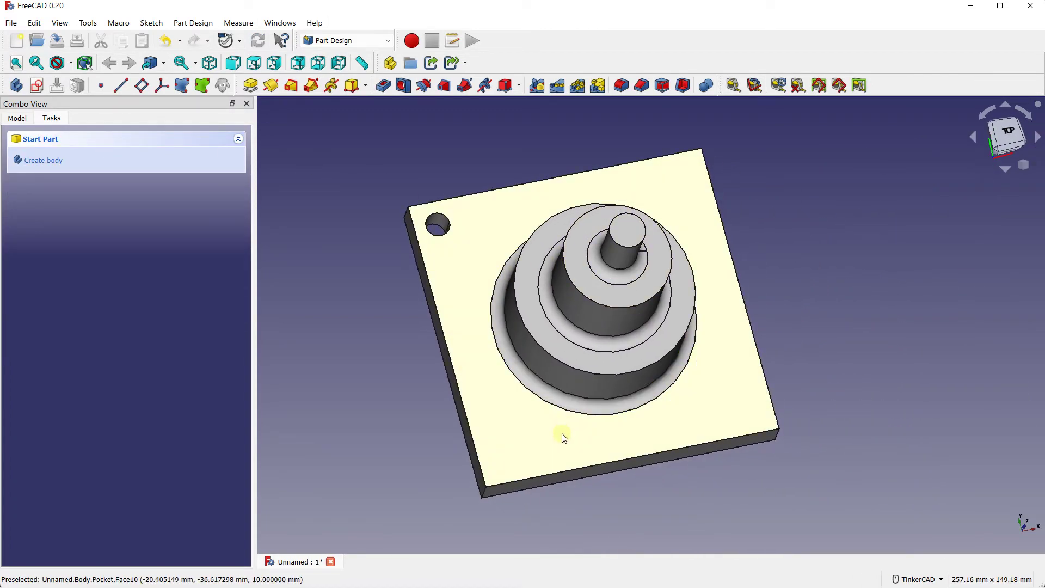
{"action": "left_click", "coordinate": [1006, 134]}
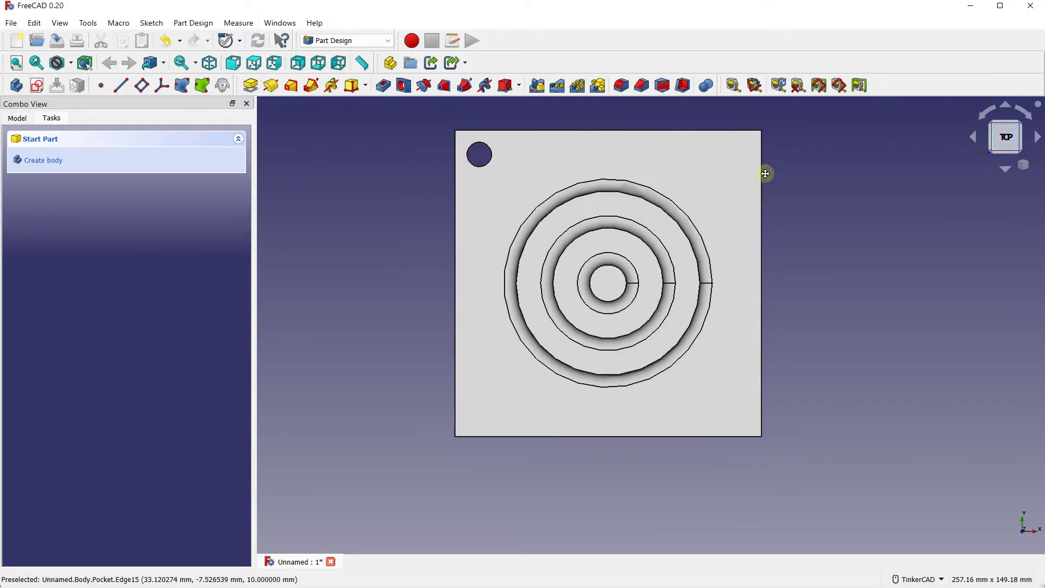
{"action": "middle_click_drag", "start_coordinate": [762, 170], "coordinate": [719, 179]}
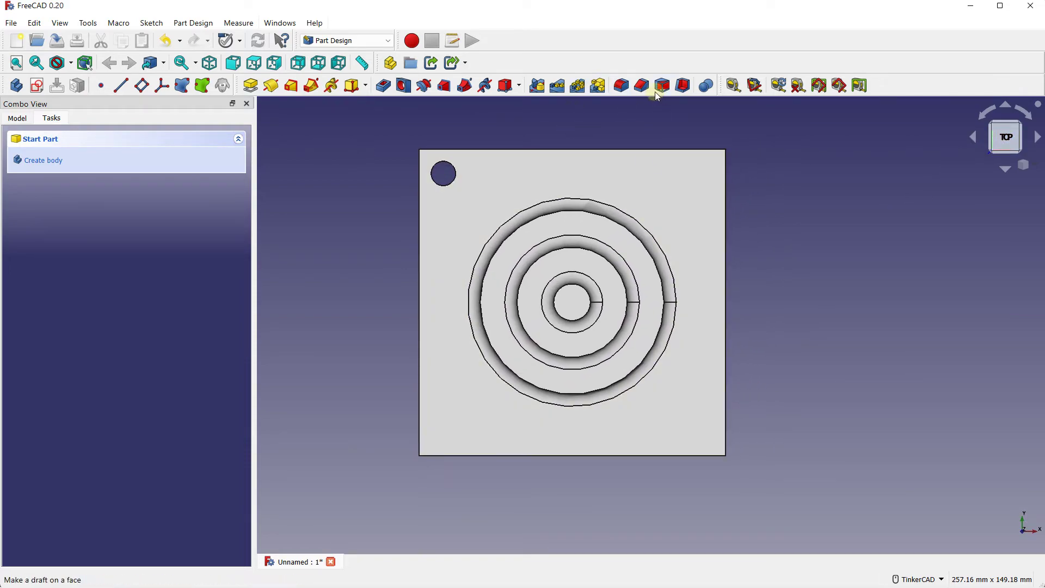
{"action": "left_click", "coordinate": [578, 86]}
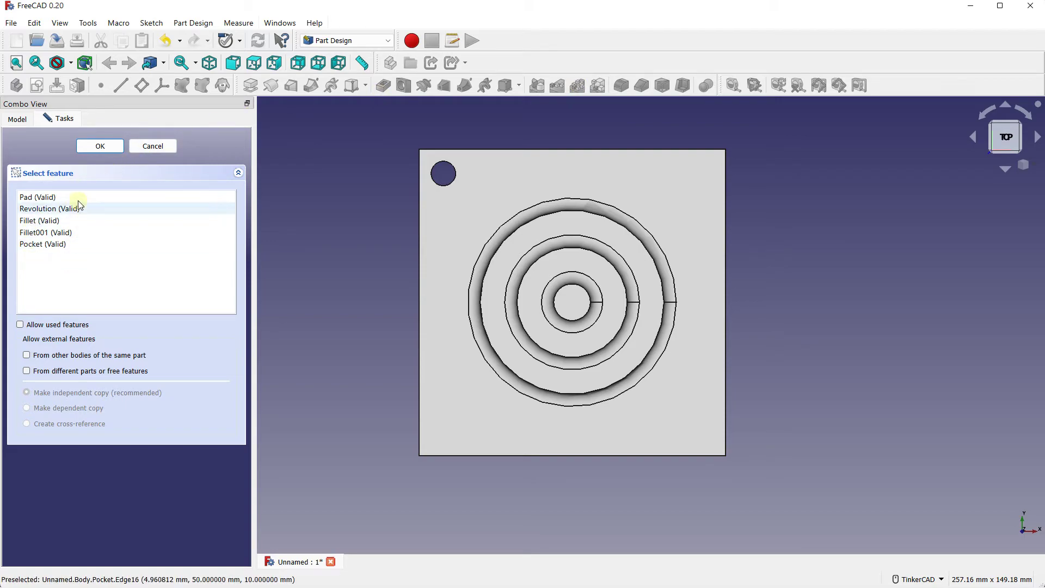
Pattern the Pocket 4 times over 360° about the normal sketch axis
{"action": "left_click", "coordinate": [17, 119]}
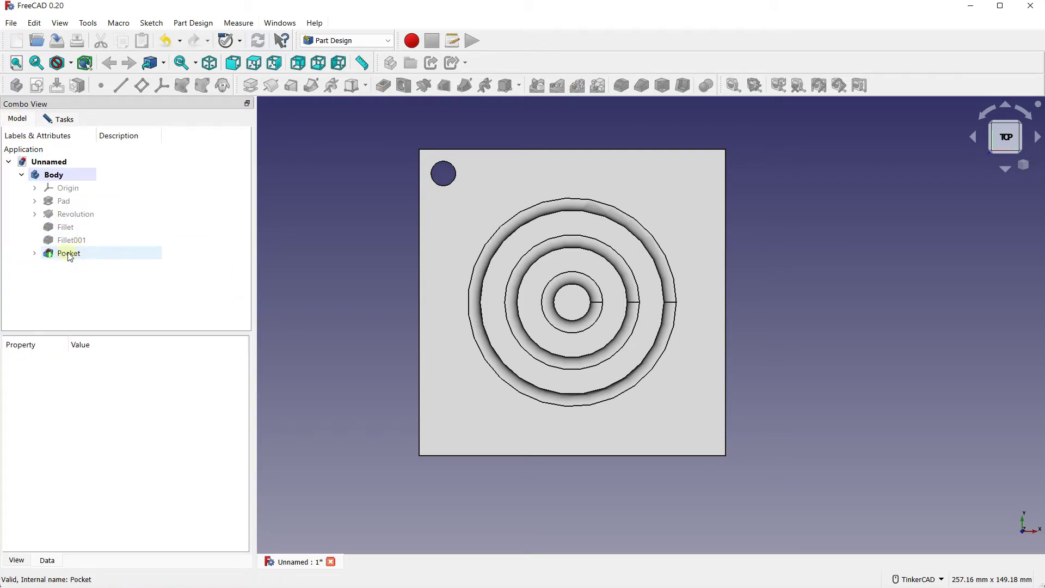
{"action": "left_click", "coordinate": [56, 119]}
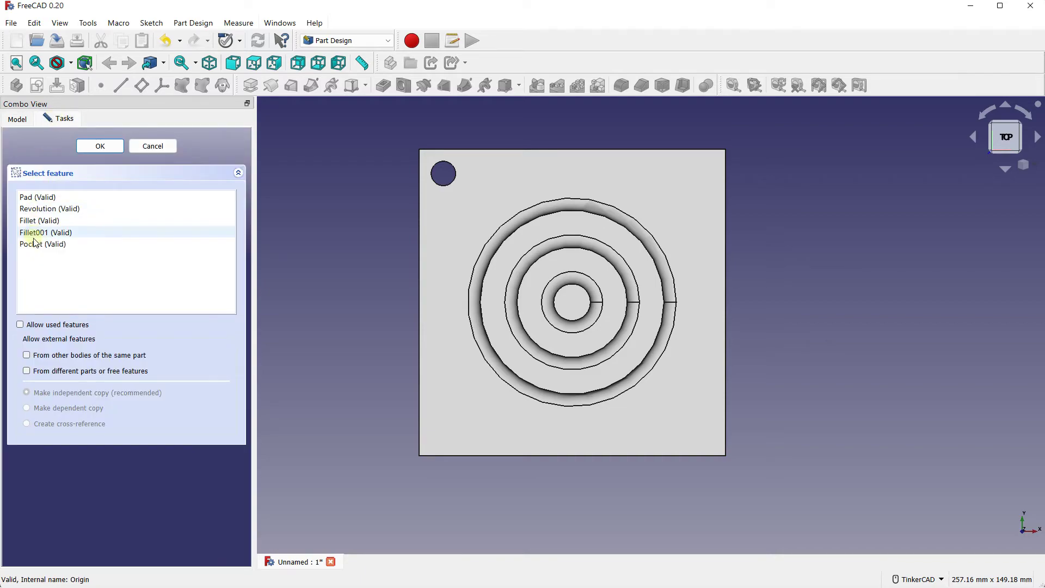
{"action": "left_click", "coordinate": [34, 244]}
{"action": "left_click", "coordinate": [96, 147]}
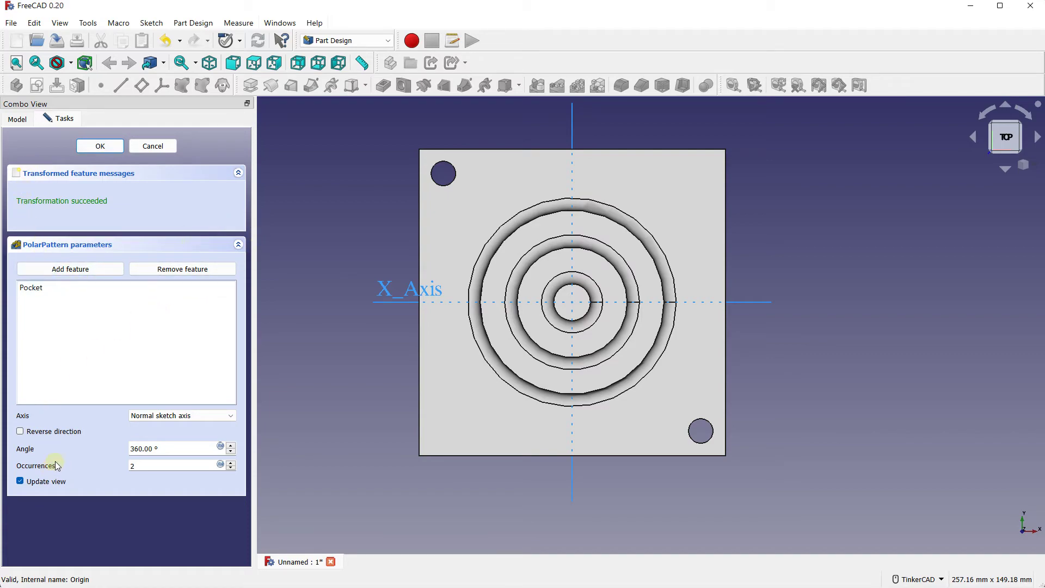
{"action": "left_click", "coordinate": [232, 463]}
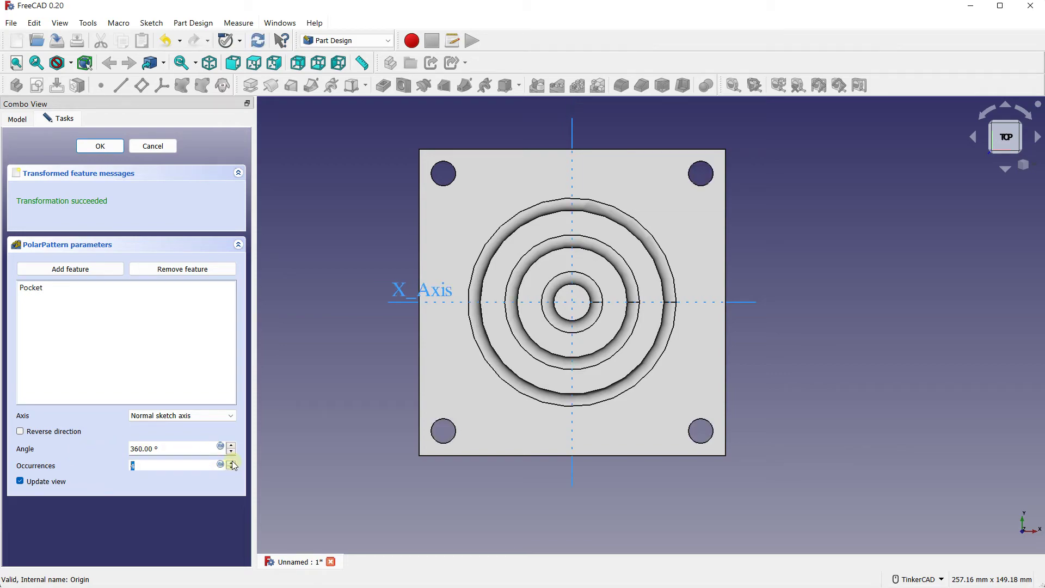
{"action": "left_click", "coordinate": [171, 417]}
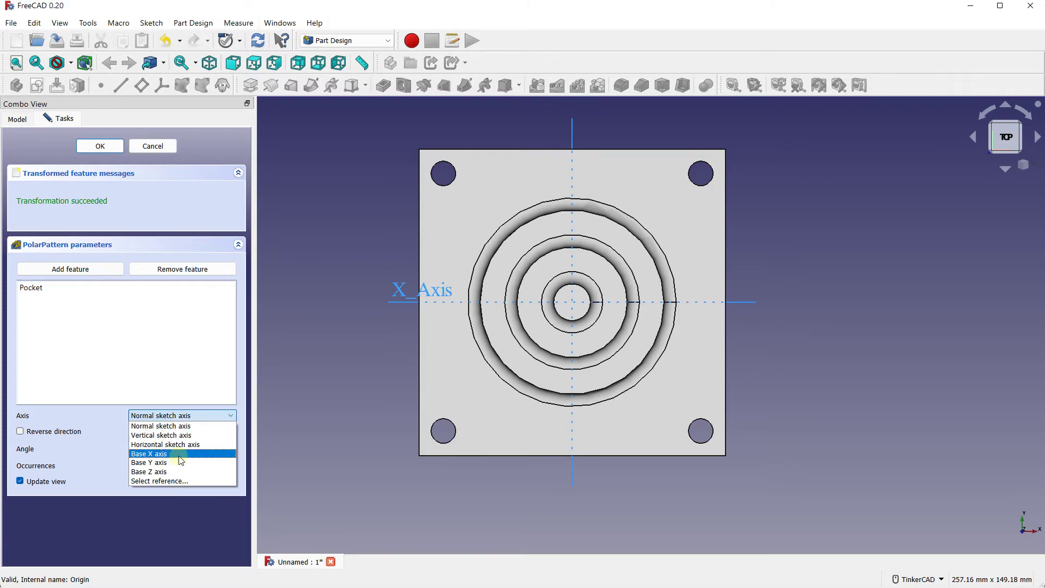
{"action": "left_click", "coordinate": [167, 427]}
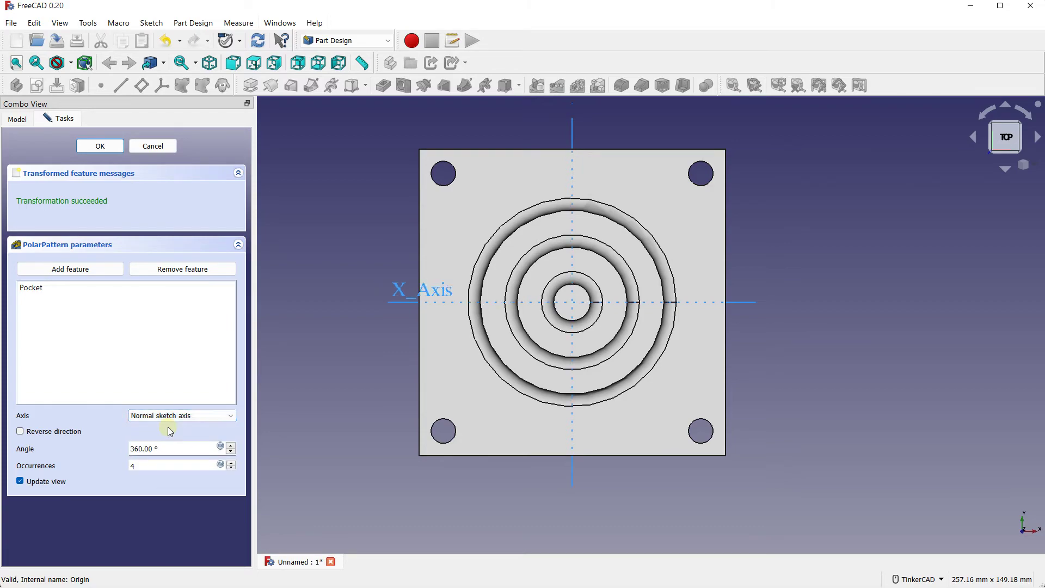
{"action": "left_click", "coordinate": [100, 147]}
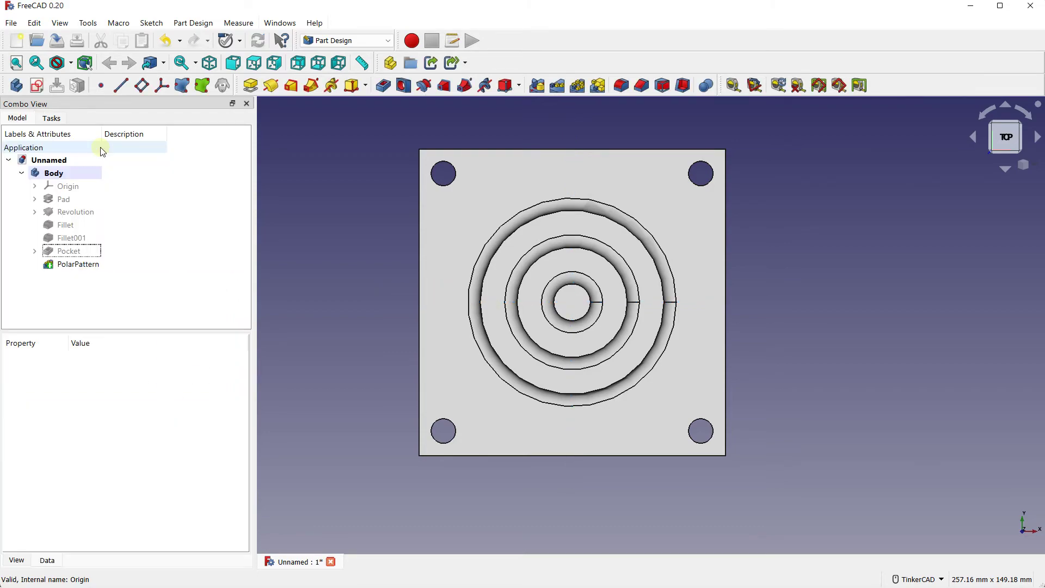
Select the shaft's flat top face and create a new sketch on it
{"action": "mouse_move", "coordinate": [695, 447]}
{"action": "right_mouse_down"}
{"action": "mouse_move", "coordinate": [684, 369]}
{"action": "mouse_move", "coordinate": [768, 399]}
{"action": "mouse_move", "coordinate": [788, 392]}
{"action": "right_mouse_up"}
{"action": "mouse_move", "coordinate": [466, 401]}
{"action": "right_mouse_down"}
{"action": "mouse_move", "coordinate": [436, 457]}
{"action": "mouse_move", "coordinate": [553, 471]}
{"action": "mouse_move", "coordinate": [609, 443]}
{"action": "mouse_move", "coordinate": [632, 445]}
{"action": "mouse_move", "coordinate": [497, 445]}
{"action": "mouse_move", "coordinate": [506, 432]}
{"action": "mouse_move", "coordinate": [531, 464]}
{"action": "mouse_move", "coordinate": [583, 483]}
{"action": "right_mouse_up"}
{"action": "scroll", "coordinate": [439, 345], "scroll_direction": "up", "scroll_amount": 5}
{"action": "scroll", "coordinate": [455, 315], "scroll_direction": "up", "scroll_amount": 2}
{"action": "left_click", "coordinate": [455, 315]}
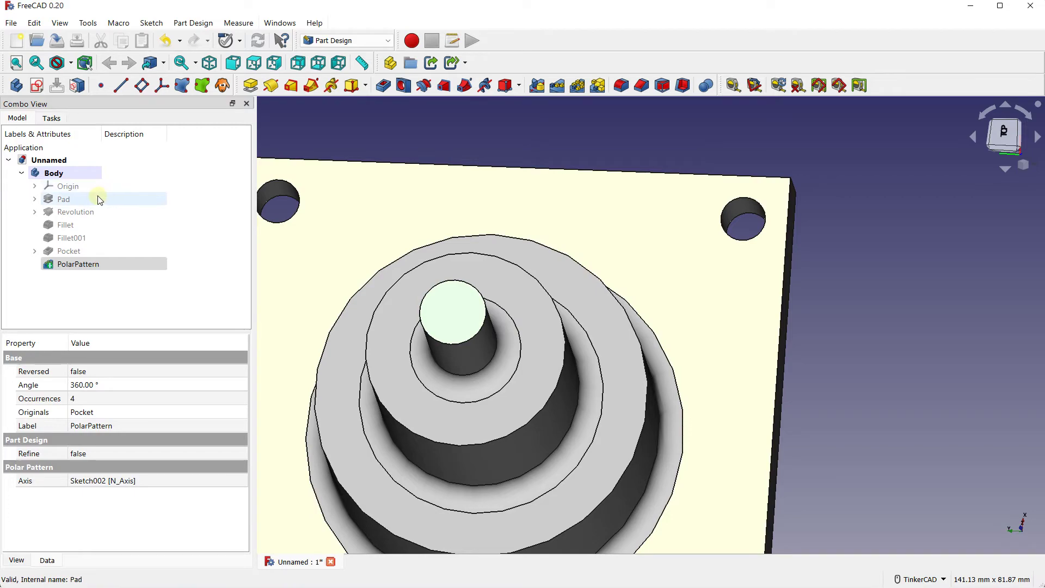
{"action": "scroll", "coordinate": [478, 305], "scroll_direction": "down", "scroll_amount": 3}
{"action": "right_click_drag", "start_coordinate": [478, 305], "coordinate": [517, 310]}
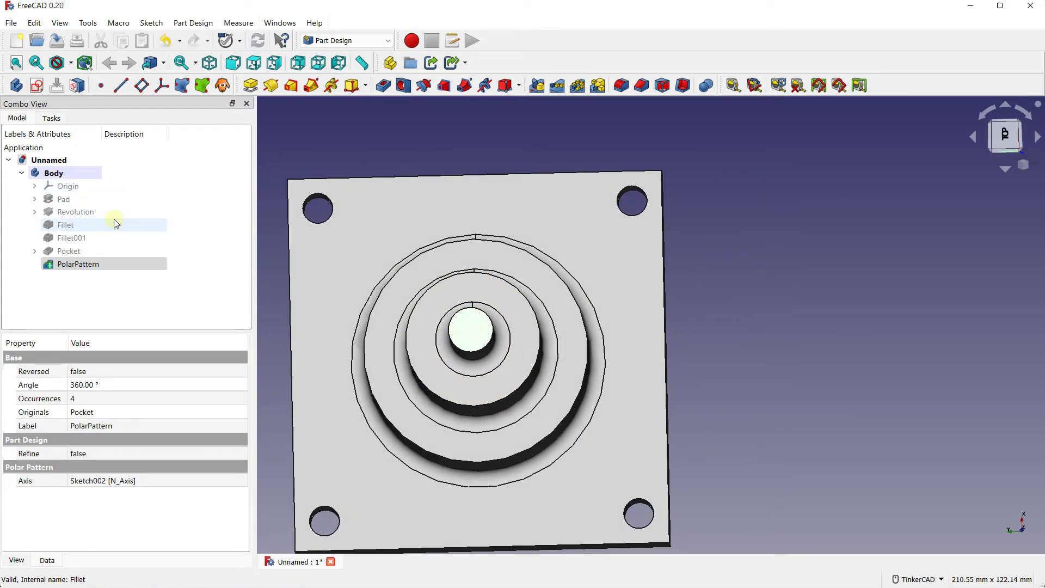
{"action": "left_click", "coordinate": [37, 86]}
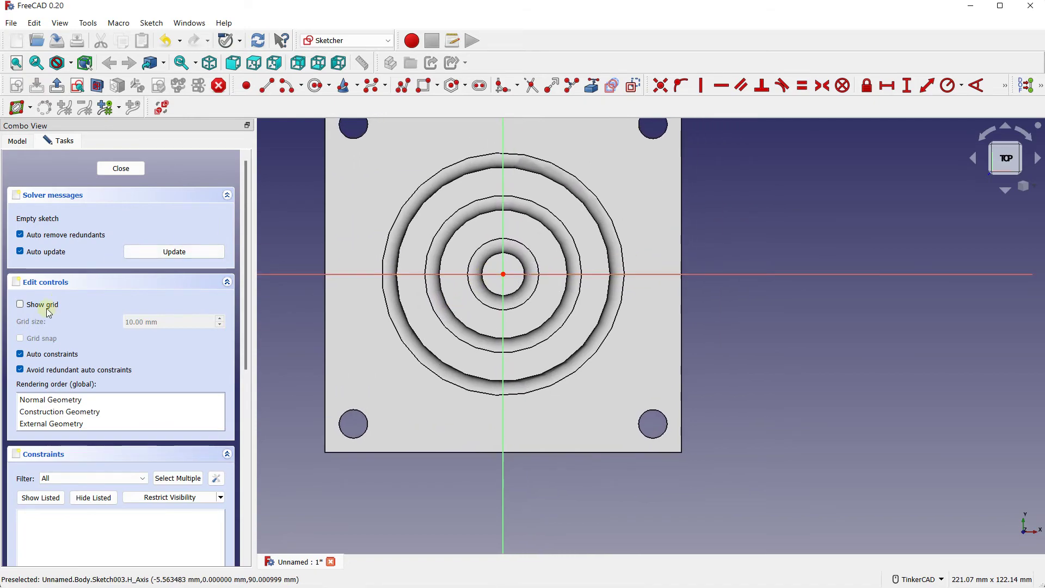
Turn on the sketch grid and set a straight top-down view
{"action": "scroll", "coordinate": [432, 295], "scroll_direction": "up", "scroll_amount": 3}
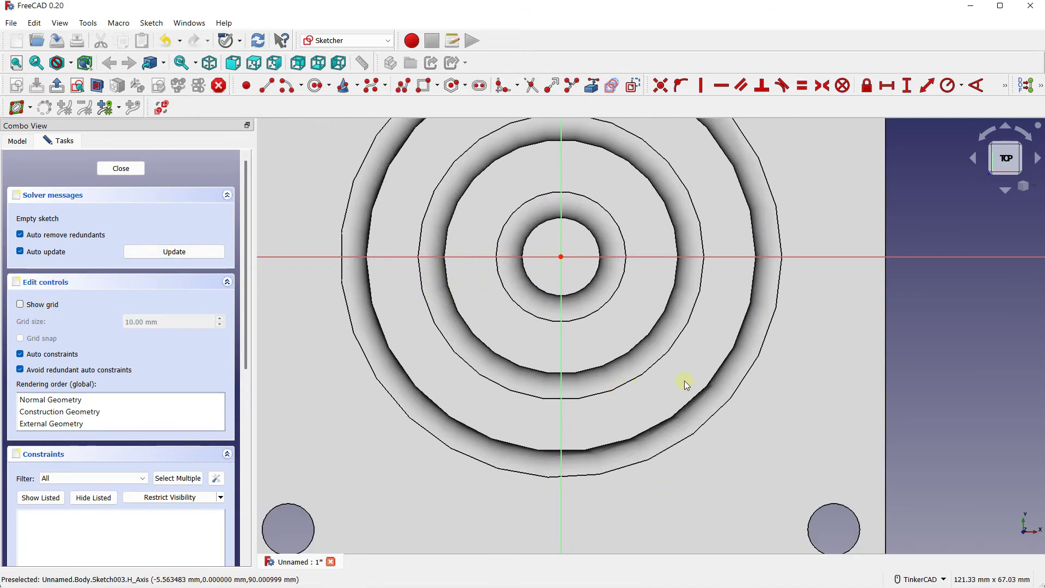
{"action": "right_click_drag", "start_coordinate": [685, 385], "coordinate": [74, 248]}
{"action": "left_click", "coordinate": [32, 303]}
{"action": "mouse_move", "coordinate": [578, 310]}
{"action": "right_mouse_down"}
{"action": "mouse_move", "coordinate": [578, 226]}
{"action": "mouse_move", "coordinate": [566, 338]}
{"action": "mouse_move", "coordinate": [578, 361]}
{"action": "mouse_move", "coordinate": [575, 423]}
{"action": "right_mouse_up"}
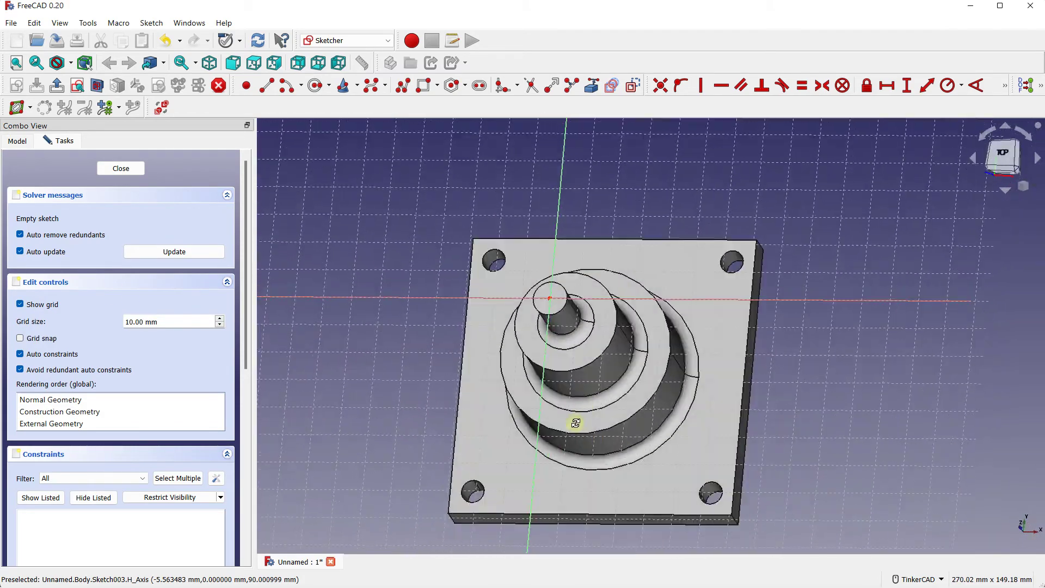
{"action": "scroll", "coordinate": [550, 292], "scroll_direction": "up", "scroll_amount": 5}
{"action": "left_click", "coordinate": [1002, 157]}
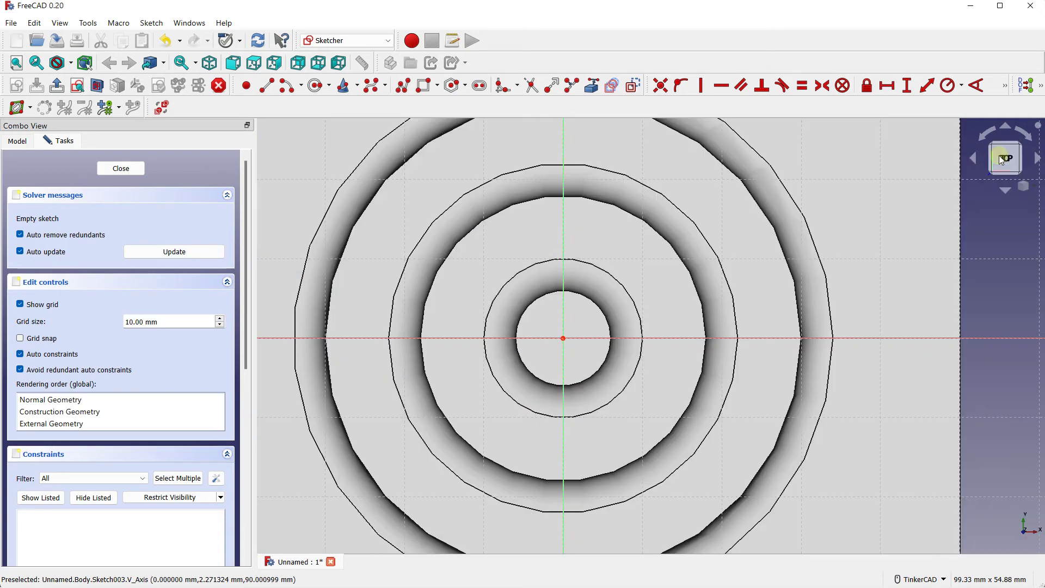
{"action": "scroll", "coordinate": [553, 308], "scroll_direction": "up", "scroll_amount": 1}
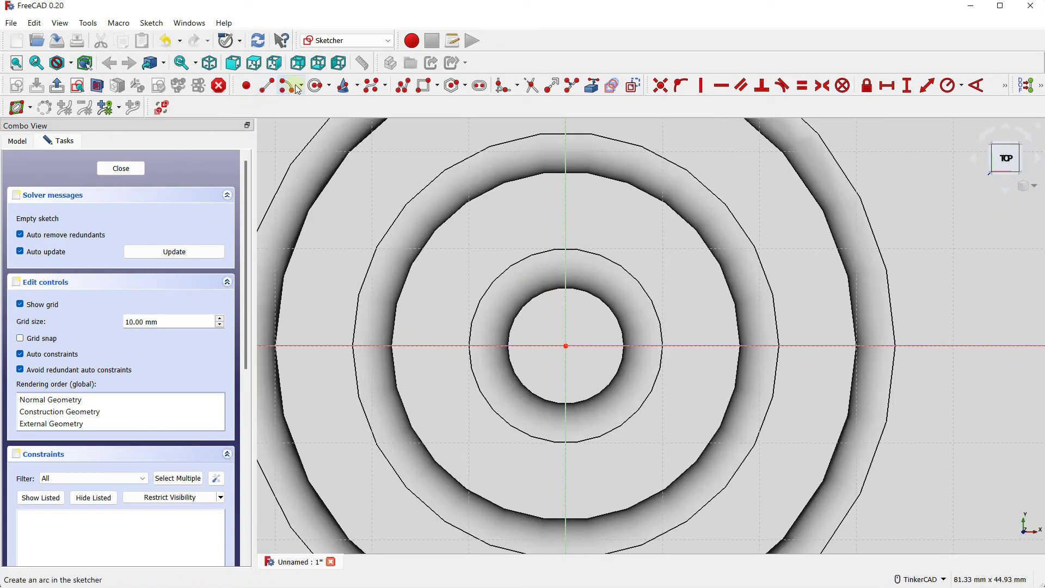
Draw a circle centred on the sketch origin
{"action": "left_click", "coordinate": [315, 86]}
{"action": "scroll", "coordinate": [506, 313], "scroll_direction": "up", "scroll_amount": 2}
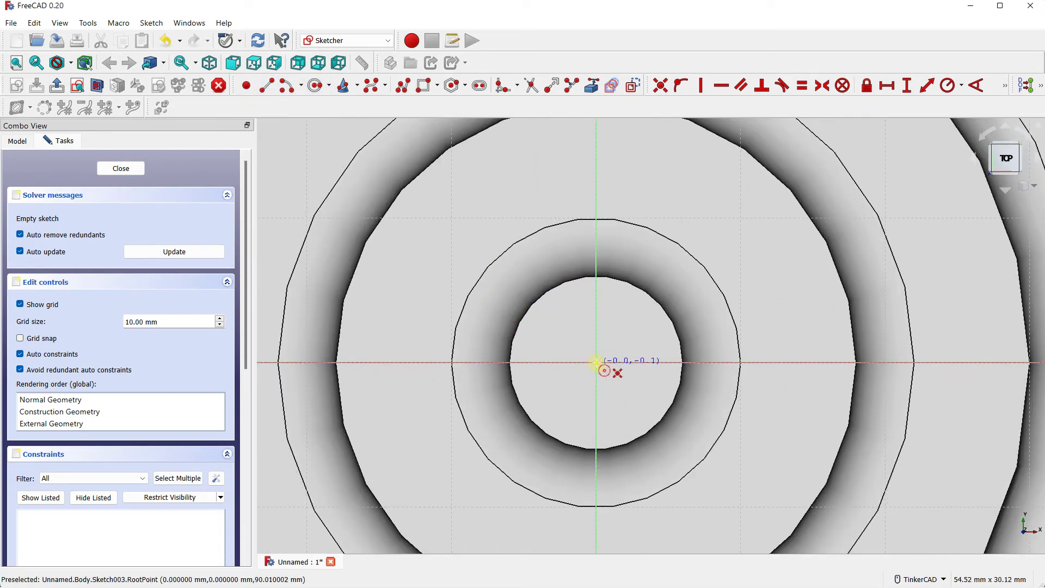
{"action": "left_click", "coordinate": [597, 362]}
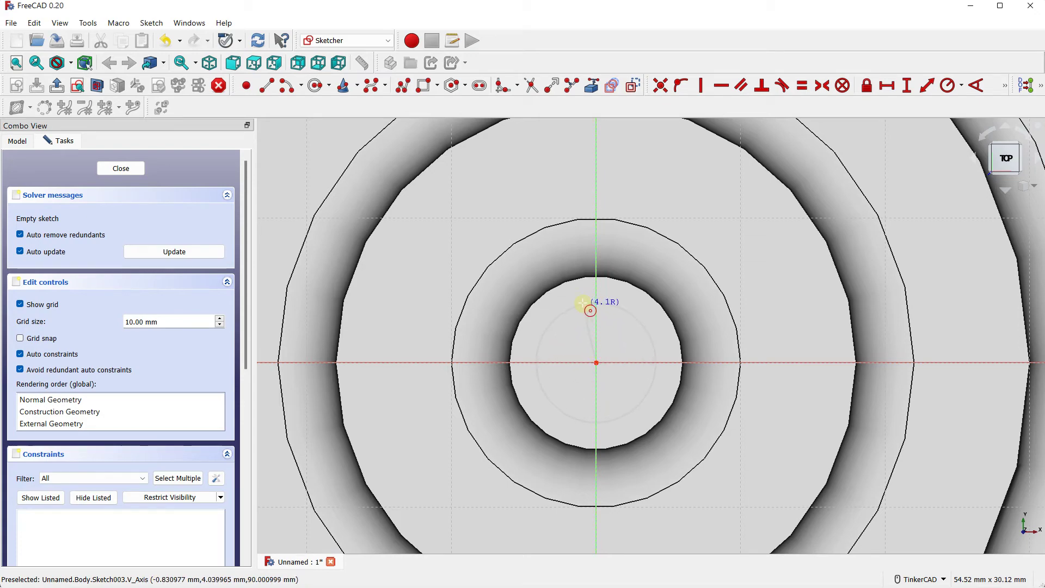
{"action": "left_click", "coordinate": [583, 303]}
{"action": "right_click", "coordinate": [583, 303]}
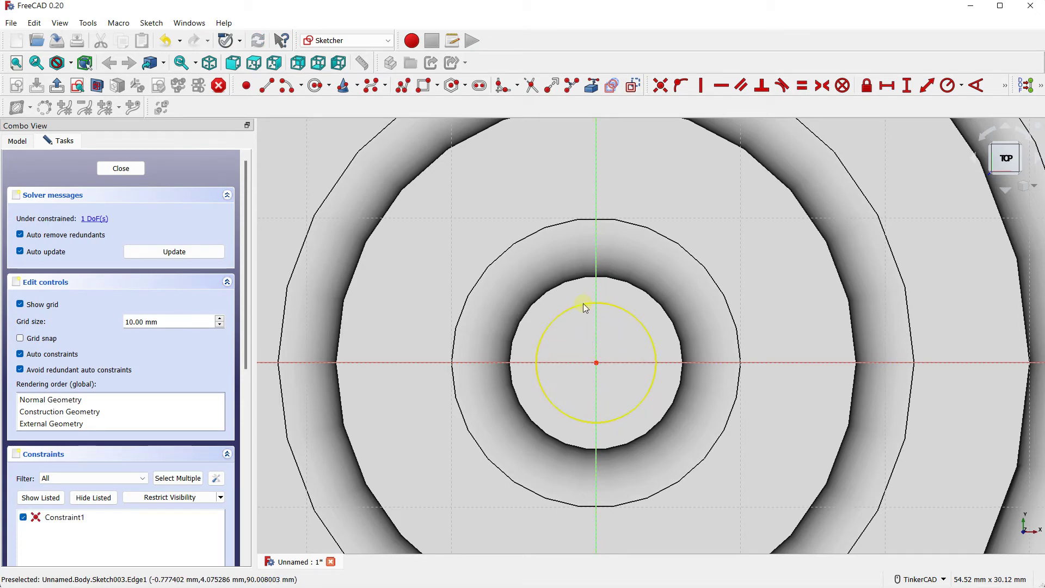
Constrain the circle's radius to 4 mm and close the sketch
{"action": "left_click", "coordinate": [582, 312]}
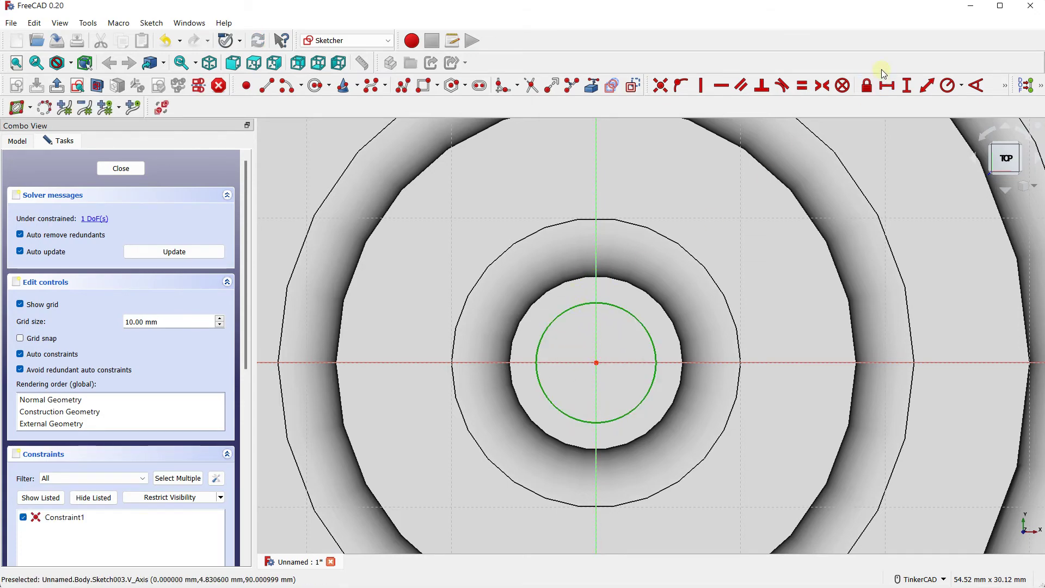
{"action": "left_click", "coordinate": [947, 86]}
{"action": "type", "text": "4"}
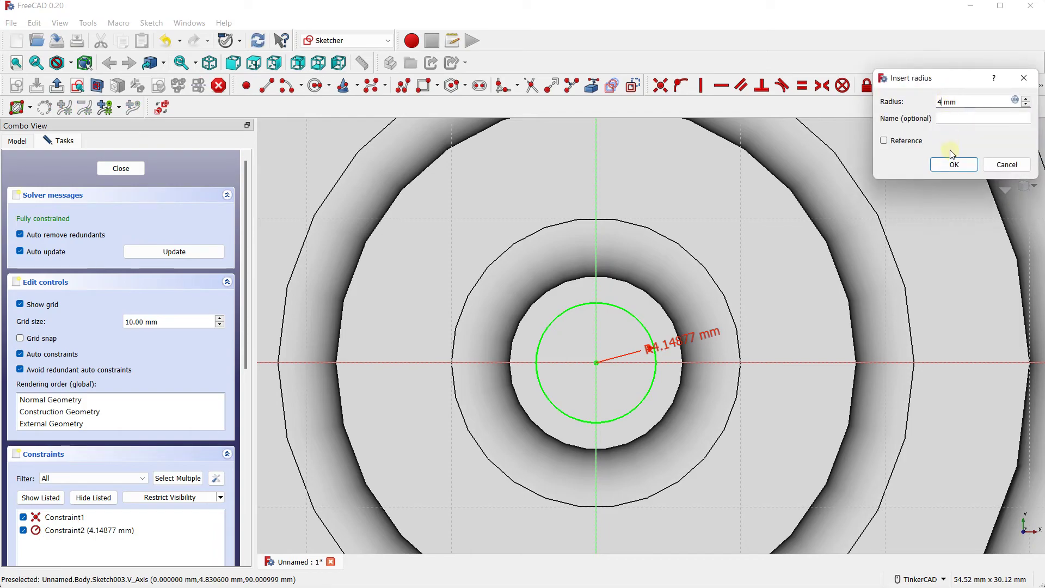
{"action": "left_click", "coordinate": [952, 163]}
{"action": "scroll", "coordinate": [571, 343], "scroll_direction": "down", "scroll_amount": 2}
{"action": "scroll", "coordinate": [618, 383], "scroll_direction": "down", "scroll_amount": 2}
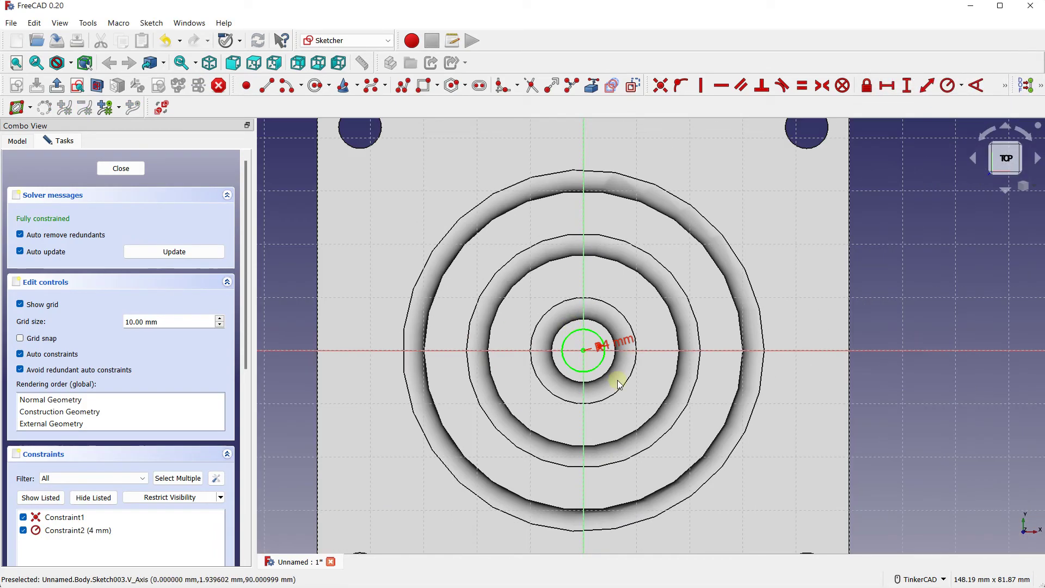
{"action": "middle_click_drag", "start_coordinate": [618, 383], "coordinate": [600, 307]}
{"action": "scroll", "coordinate": [600, 307], "scroll_direction": "down", "scroll_amount": 3}
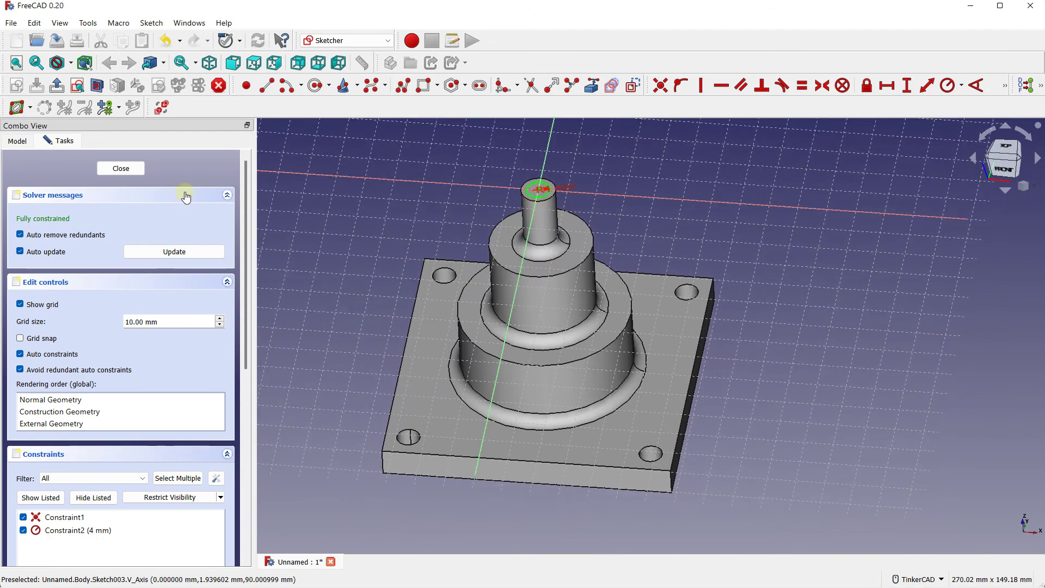
{"action": "left_click", "coordinate": [121, 168]}
Pocket Sketch003's circle 10 mm deep into the shaft top as Pocket001
{"action": "mouse_move", "coordinate": [417, 253]}
{"action": "right_mouse_down"}
{"action": "mouse_move", "coordinate": [416, 187]}
{"action": "mouse_move", "coordinate": [516, 194]}
{"action": "mouse_move", "coordinate": [472, 198]}
{"action": "right_mouse_up"}
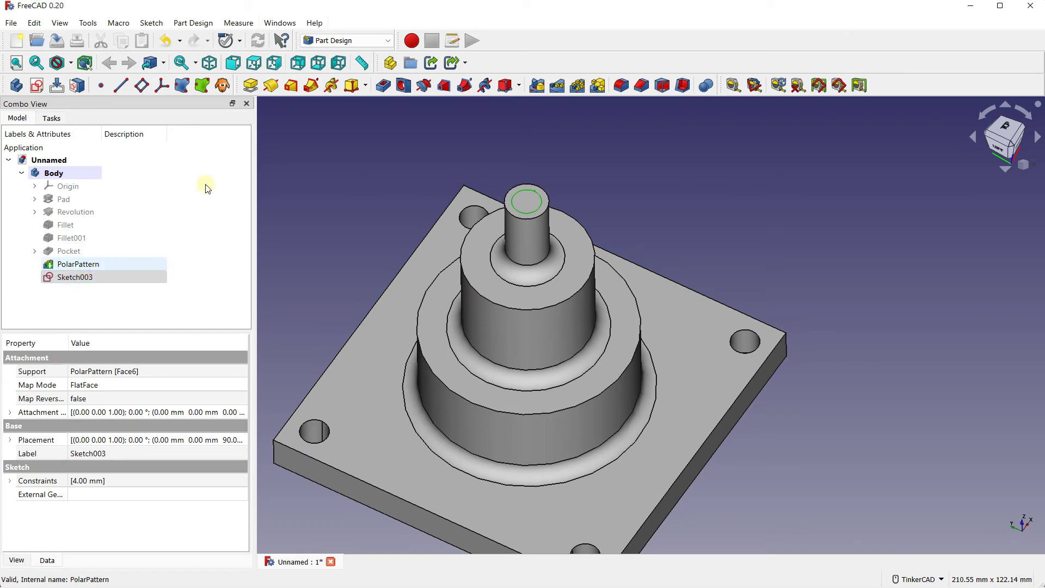
{"action": "left_click", "coordinate": [383, 85]}
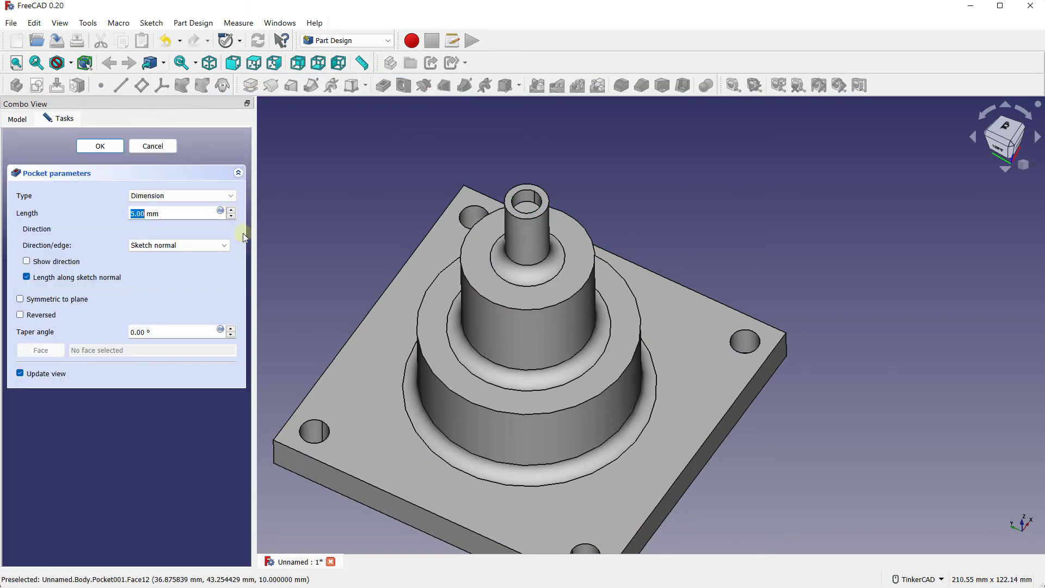
{"action": "left_click", "coordinate": [231, 217]}
{"action": "type", "text": "10"}
{"action": "right_click_drag", "start_coordinate": [348, 304], "coordinate": [420, 289]}
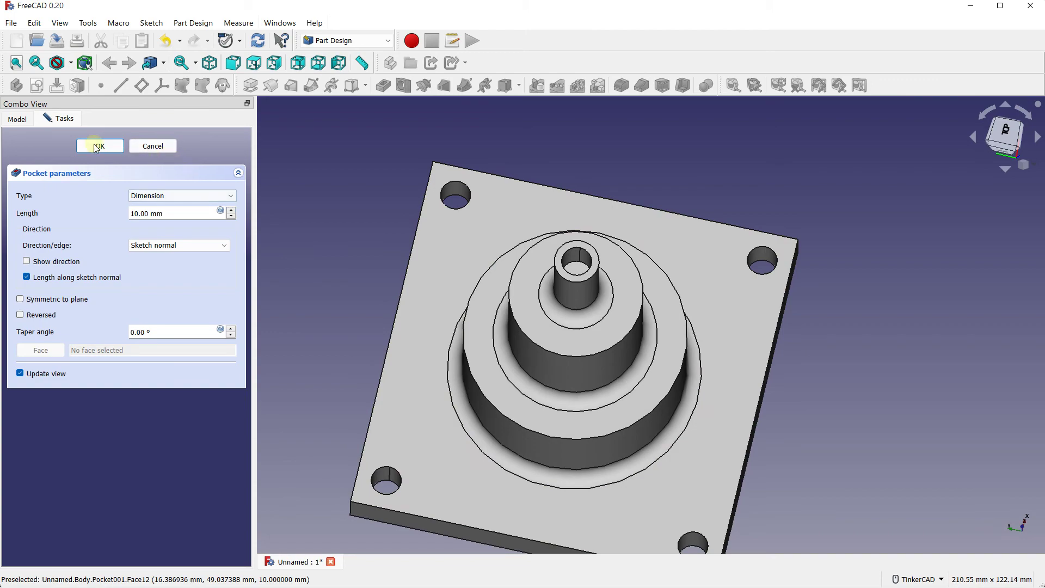
{"action": "left_click", "coordinate": [96, 148]}
{"action": "scroll", "coordinate": [463, 305], "scroll_direction": "down", "scroll_amount": 5}
{"action": "mouse_move", "coordinate": [551, 311]}
{"action": "right_mouse_down"}
{"action": "mouse_move", "coordinate": [421, 189]}
{"action": "mouse_move", "coordinate": [425, 241]}
{"action": "right_mouse_up"}
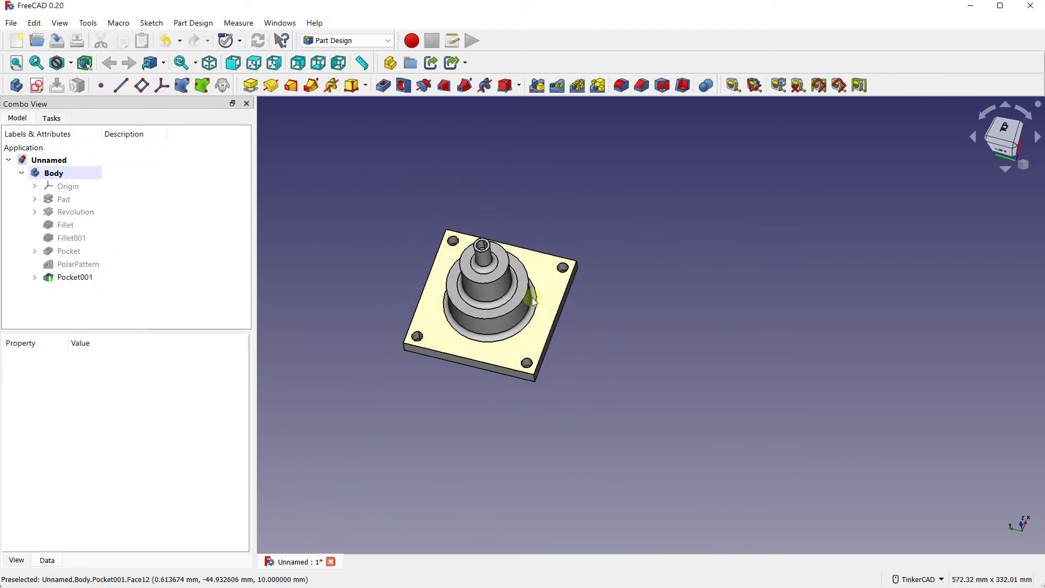
{"action": "scroll", "coordinate": [425, 241], "scroll_direction": "up", "scroll_amount": 3}
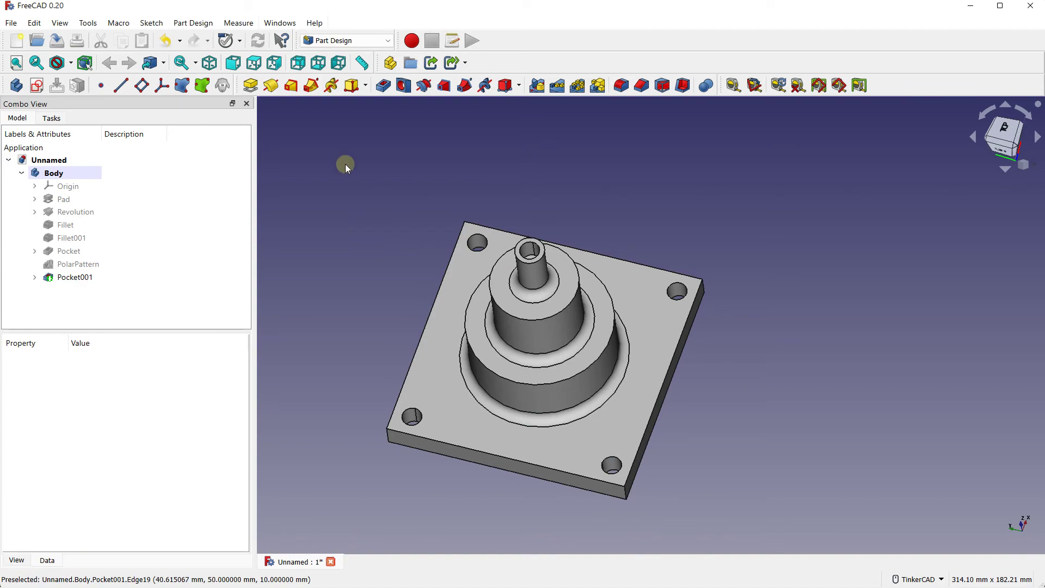
{"action": "scroll", "coordinate": [419, 240], "scroll_direction": "down", "scroll_amount": 3}
{"action": "mouse_move", "coordinate": [531, 335]}
{"action": "right_mouse_down"}
{"action": "mouse_move", "coordinate": [499, 276]}
{"action": "mouse_move", "coordinate": [532, 175]}
{"action": "mouse_move", "coordinate": [602, 301]}
{"action": "mouse_move", "coordinate": [515, 296]}
{"action": "mouse_move", "coordinate": [544, 343]}
{"action": "mouse_move", "coordinate": [479, 327]}
{"action": "mouse_move", "coordinate": [506, 283]}
{"action": "mouse_move", "coordinate": [462, 253]}
{"action": "mouse_move", "coordinate": [521, 295]}
{"action": "right_mouse_up"}
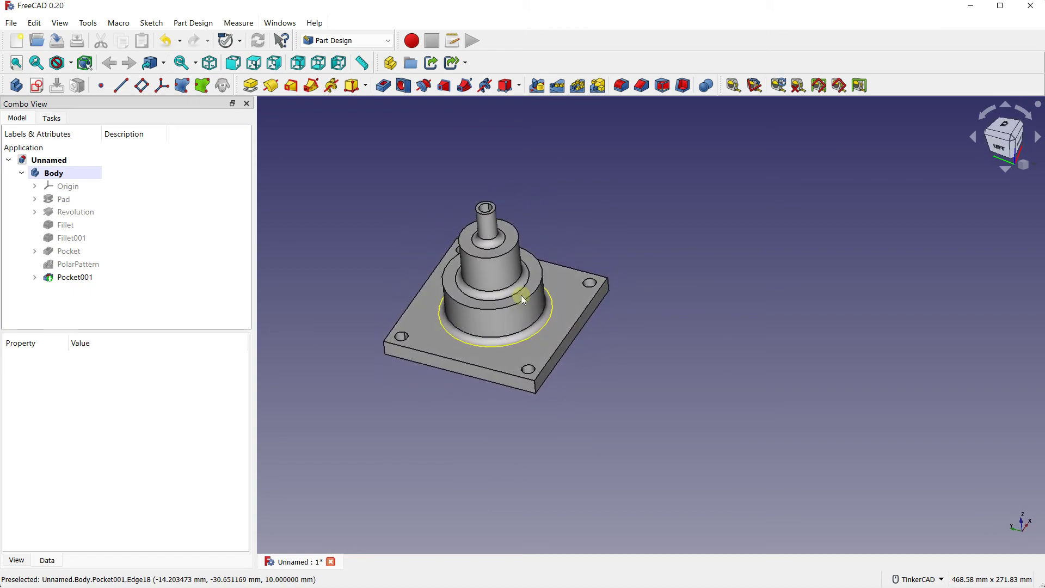
{"action": "scroll", "coordinate": [457, 244], "scroll_direction": "up", "scroll_amount": 2}
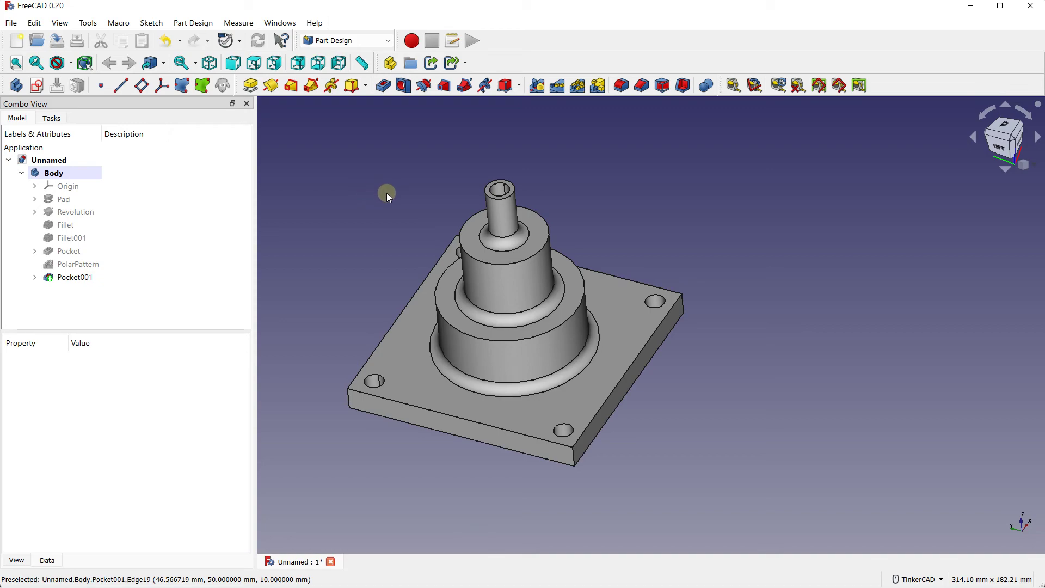
{"action": "scroll", "coordinate": [386, 192], "scroll_direction": "up", "scroll_amount": 1}
{"action": "scroll", "coordinate": [338, 210], "scroll_direction": "down", "scroll_amount": 1}
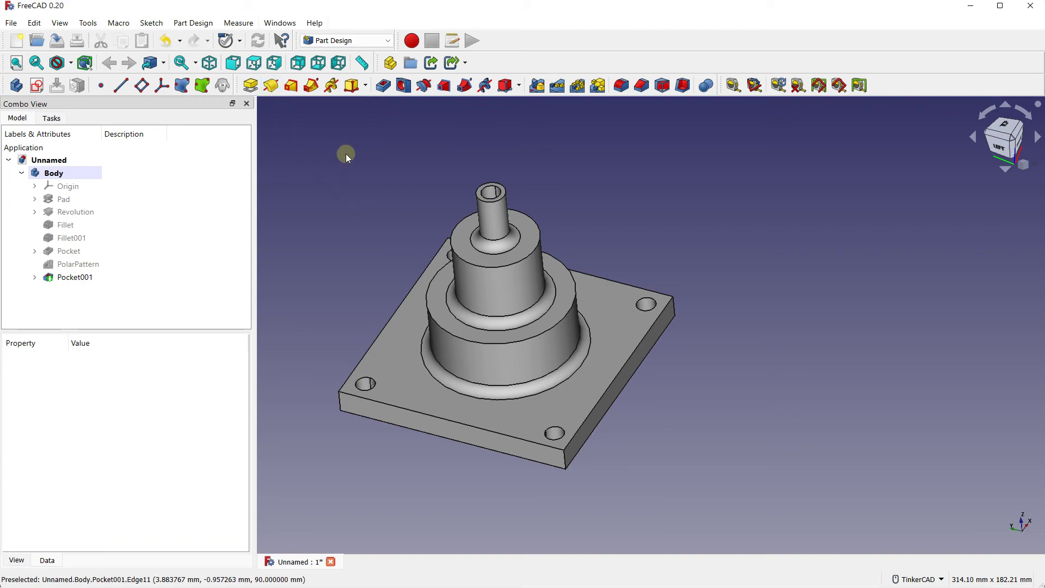
{"action": "right_click_drag", "start_coordinate": [381, 212], "coordinate": [372, 194]}
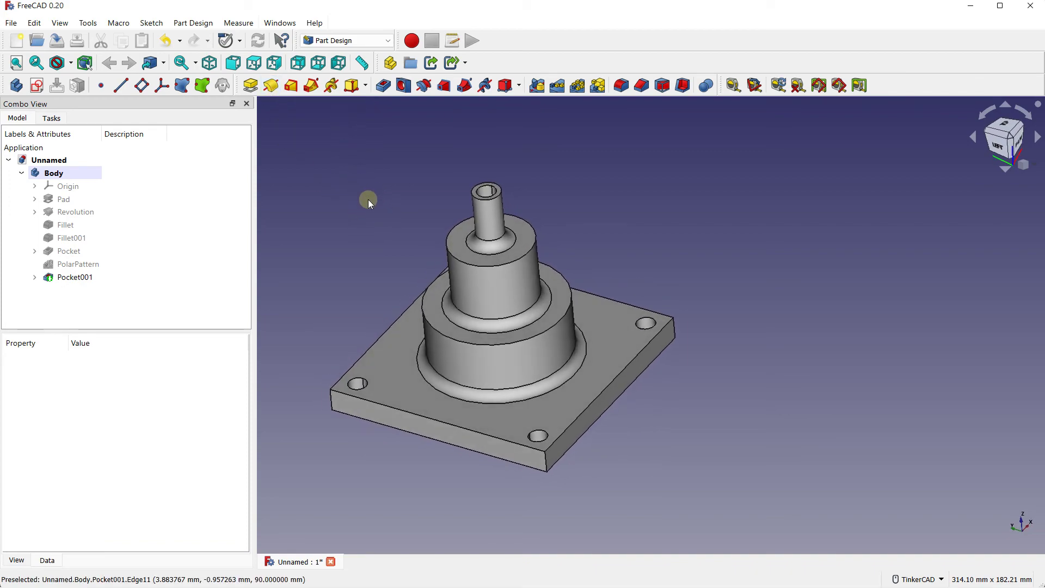
{"action": "scroll", "coordinate": [381, 218], "scroll_direction": "up", "scroll_amount": 3}
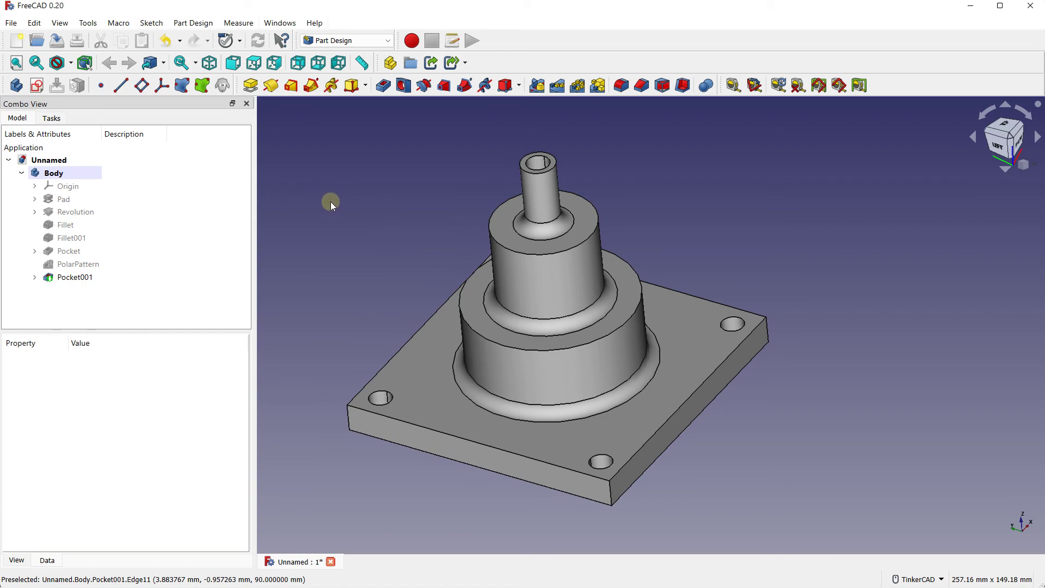
{"action": "middle_click_drag", "start_coordinate": [357, 221], "coordinate": [358, 201]}
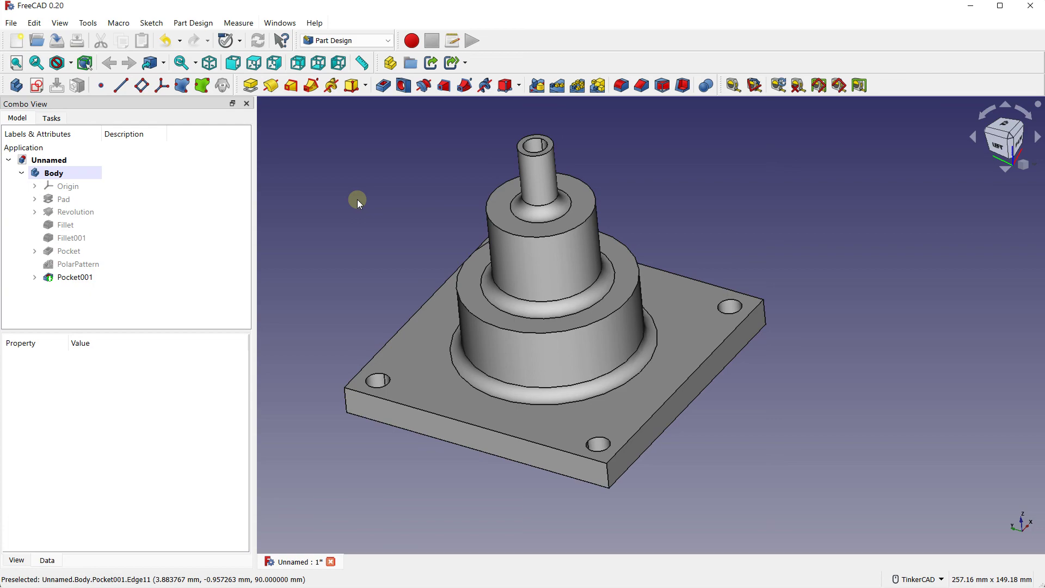
{"action": "scroll", "coordinate": [358, 203], "scroll_direction": "down", "scroll_amount": 1}
{"action": "middle_click_drag", "start_coordinate": [361, 207], "coordinate": [374, 231]}
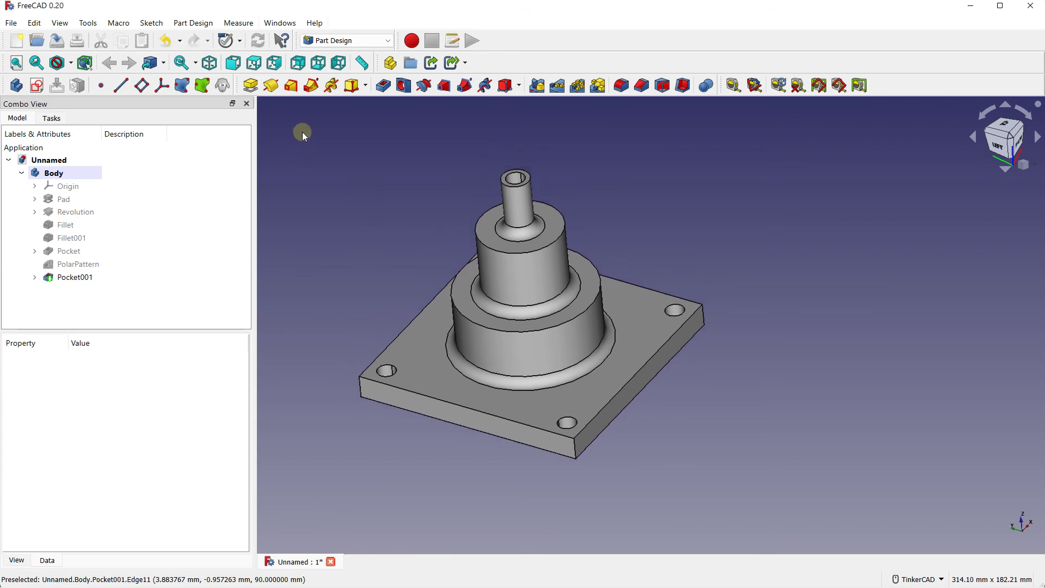